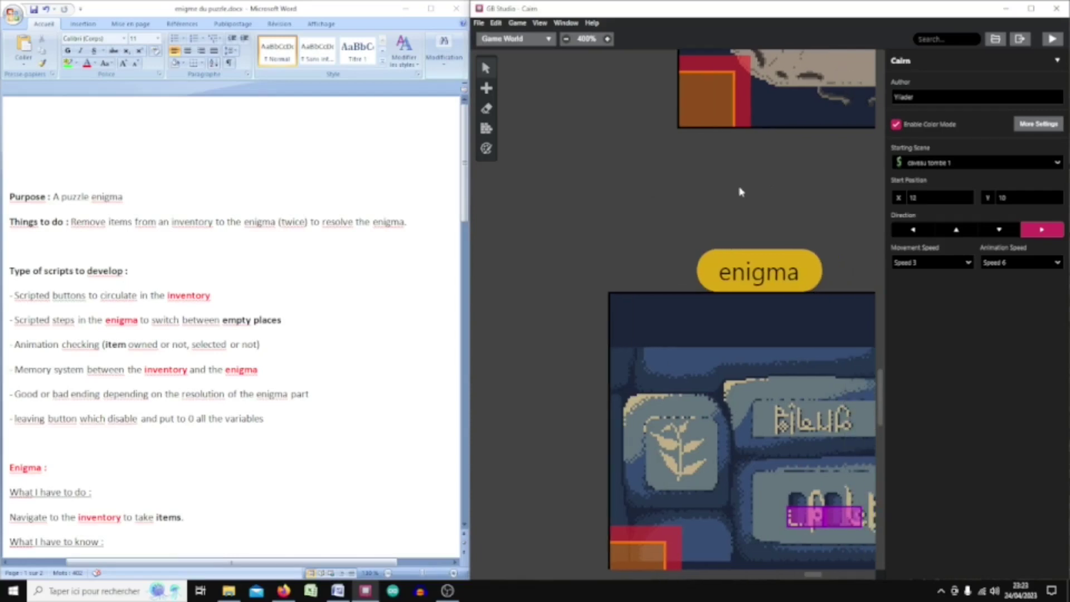
Pan the world view around the enigma scene and glance at the puzzle notes document.
middle_click_drag(741, 191, 671, 193)
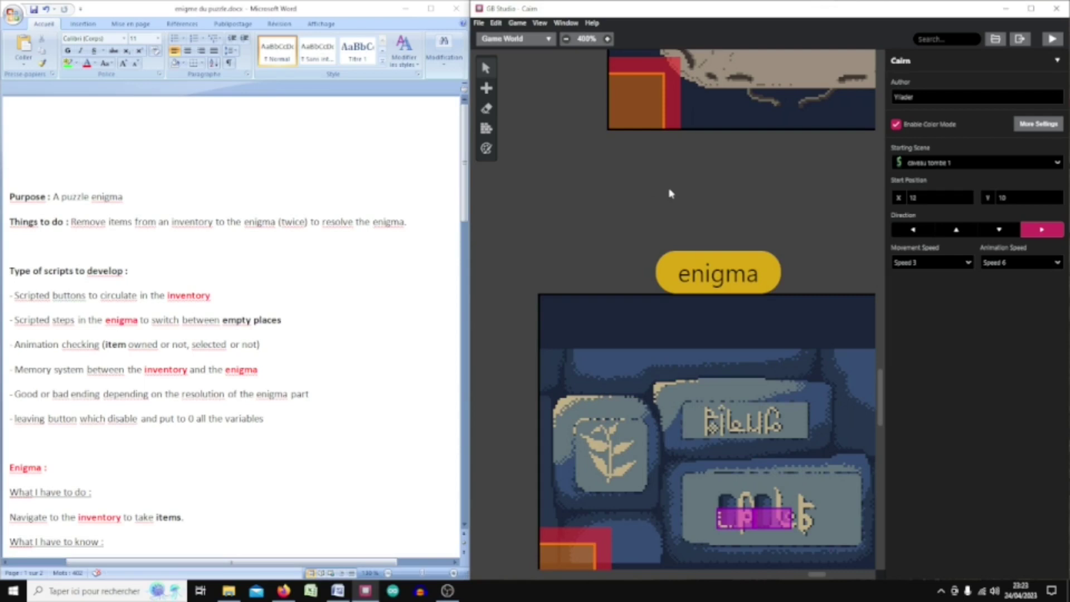
middle_click_drag(669, 192, 663, 212)
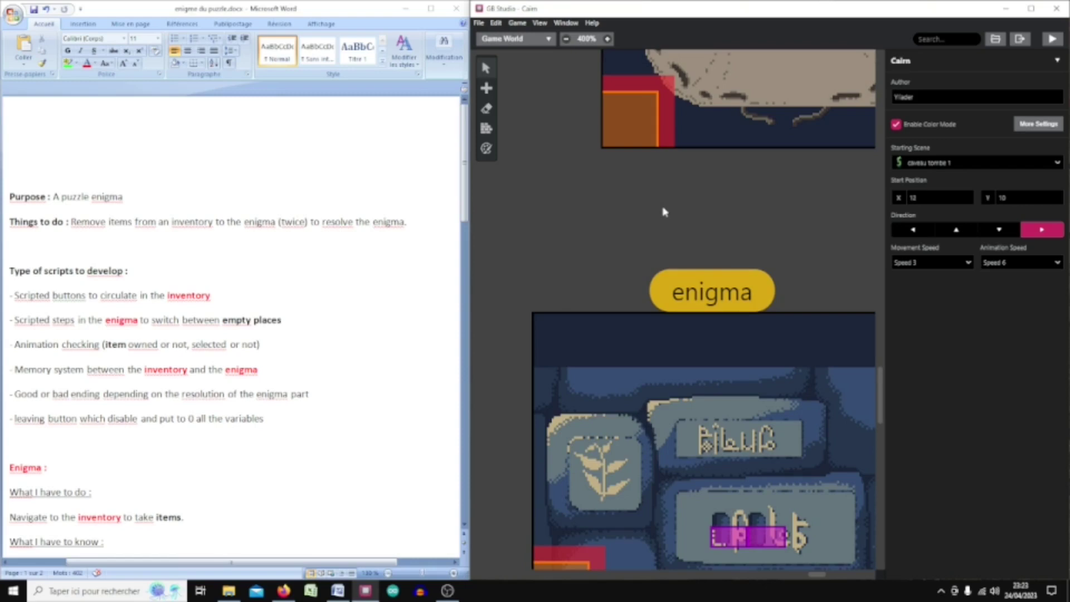
middle_click_drag(612, 215, 601, 166)
middle_click_drag(540, 201, 520, 195)
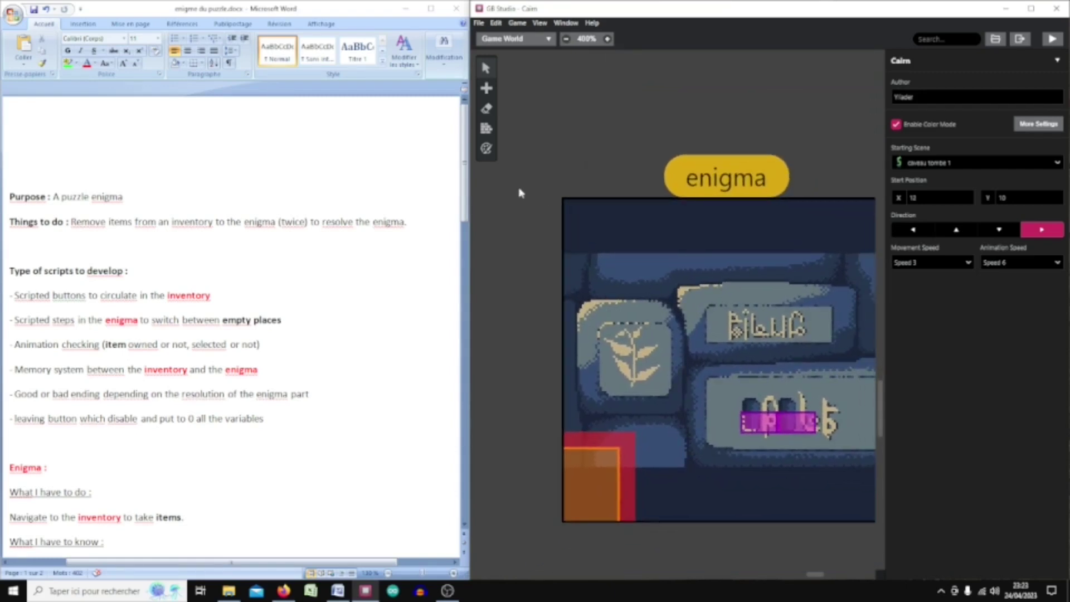
scroll(502, 350, "down", 3)
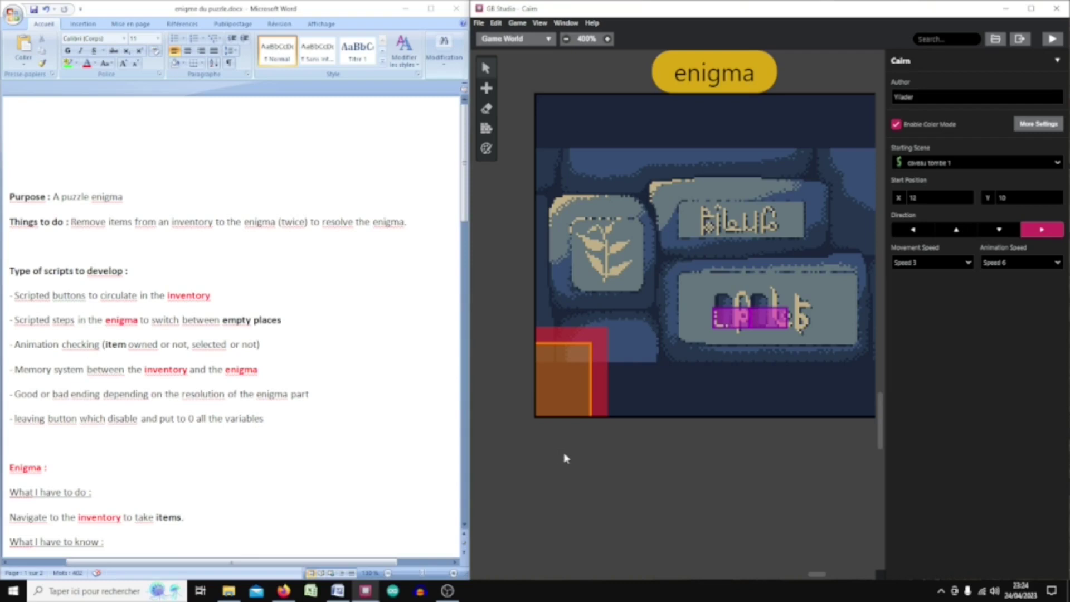
scroll(561, 458, "right", 3)
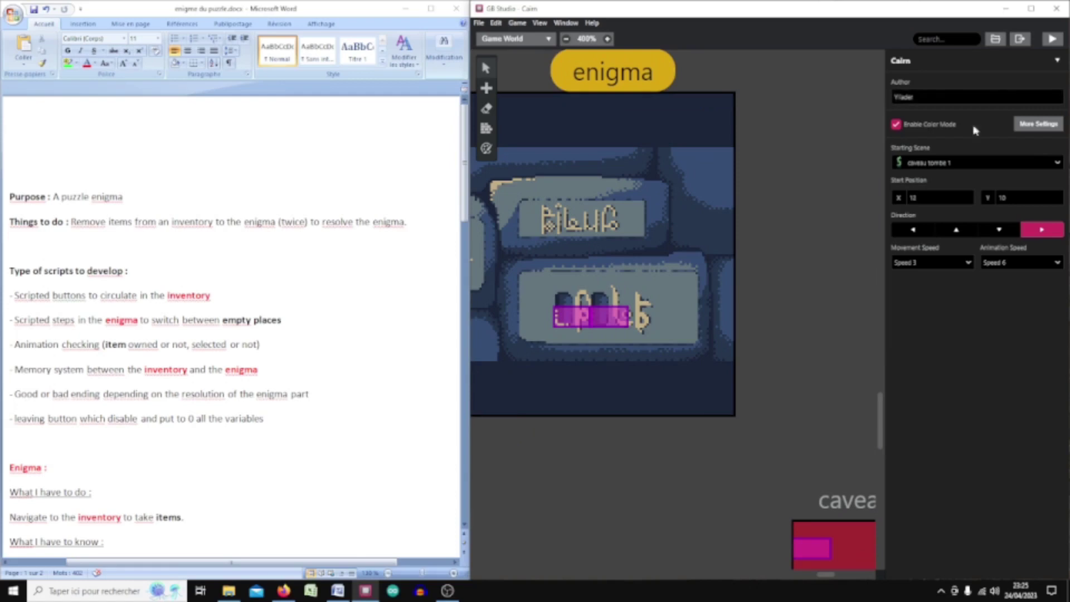
middle_click_drag(796, 390, 789, 348)
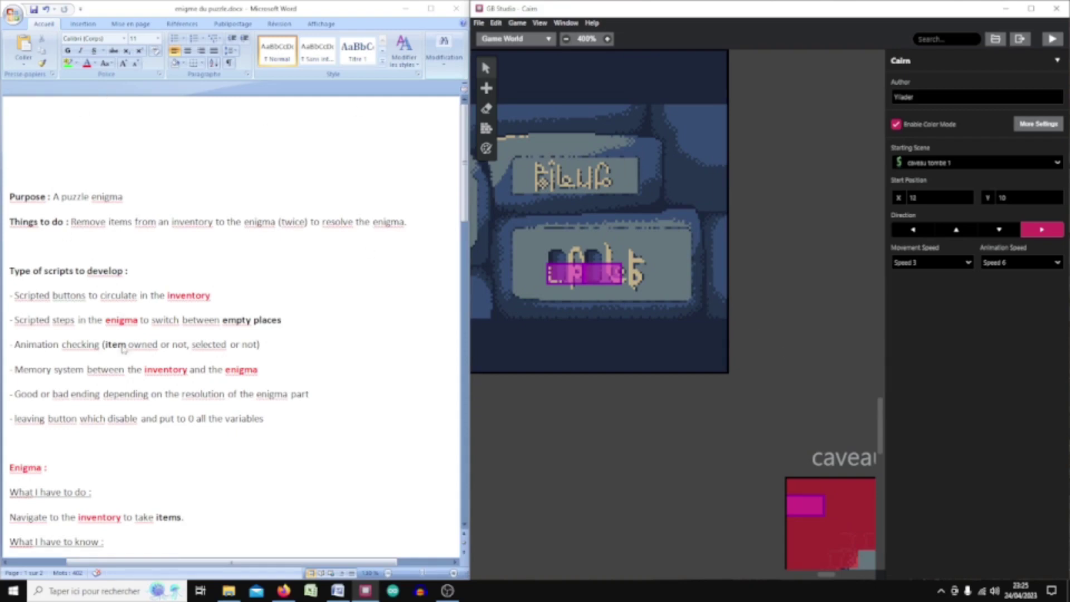
left_click(465, 157)
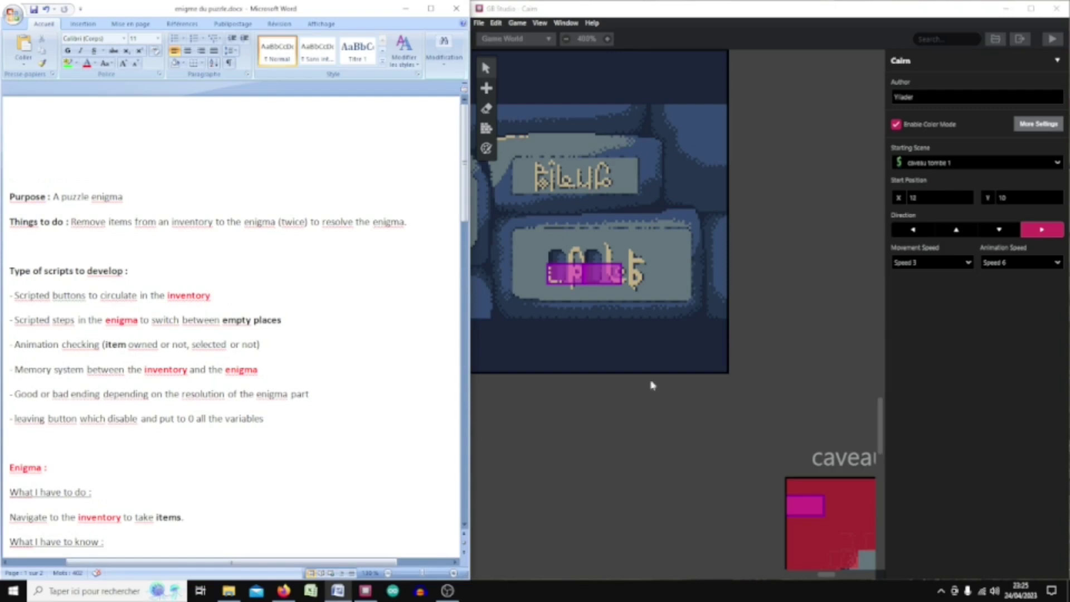
left_click(805, 351)
middle_click_drag(831, 289, 797, 281)
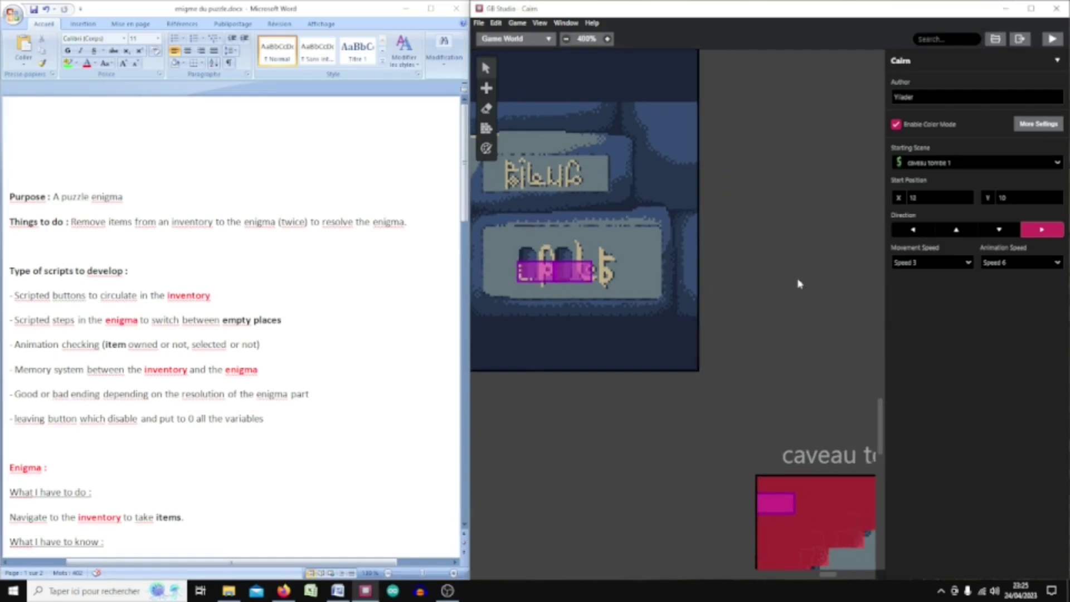
Test-run Cairn, walk the character onto the right ledge and interact with the runes.
left_click(1052, 40)
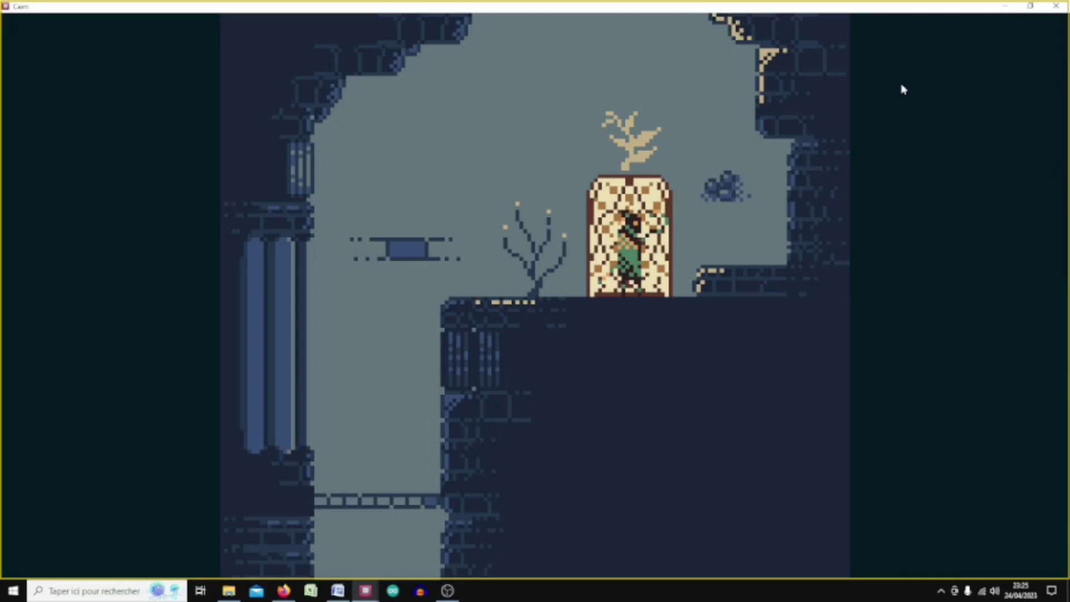
key("Left")
key("Left")
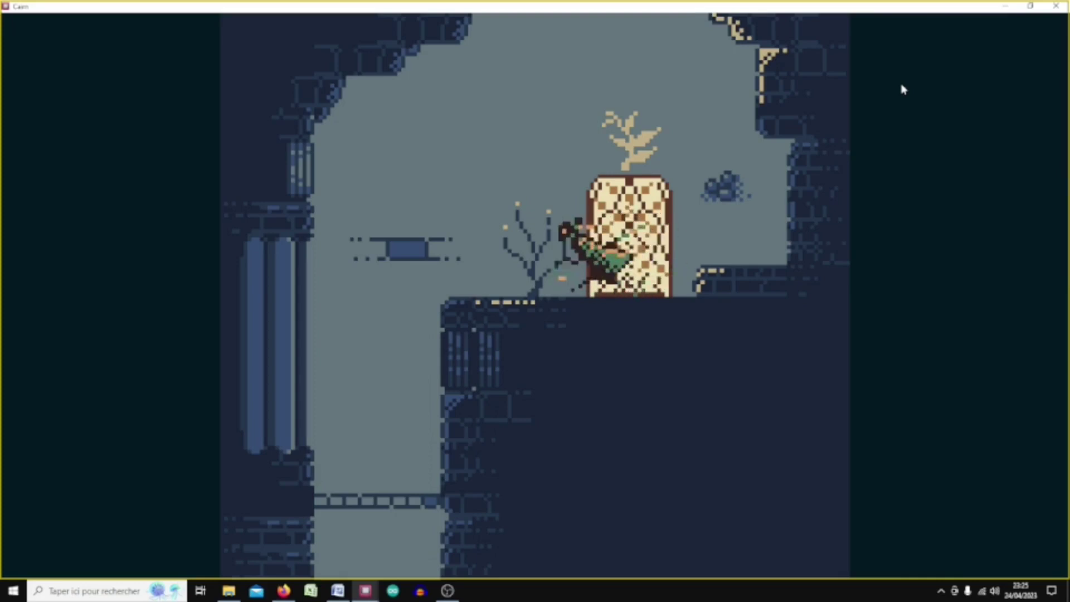
key("Right")
key("Up")
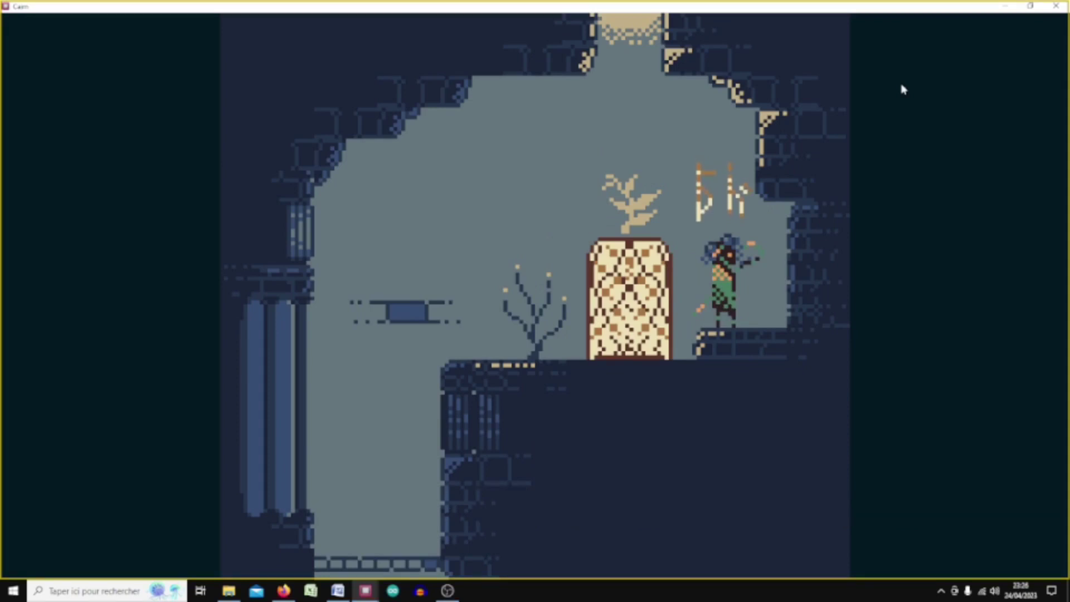
key("x")
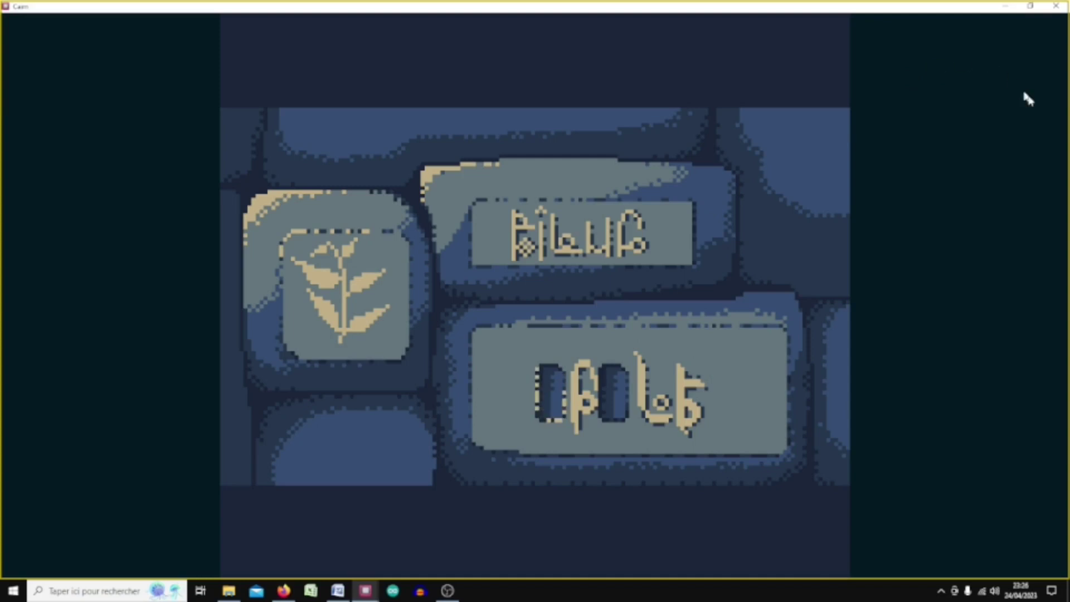
Open the rune bag and place the top-middle rune in the first slot.
key("Return")
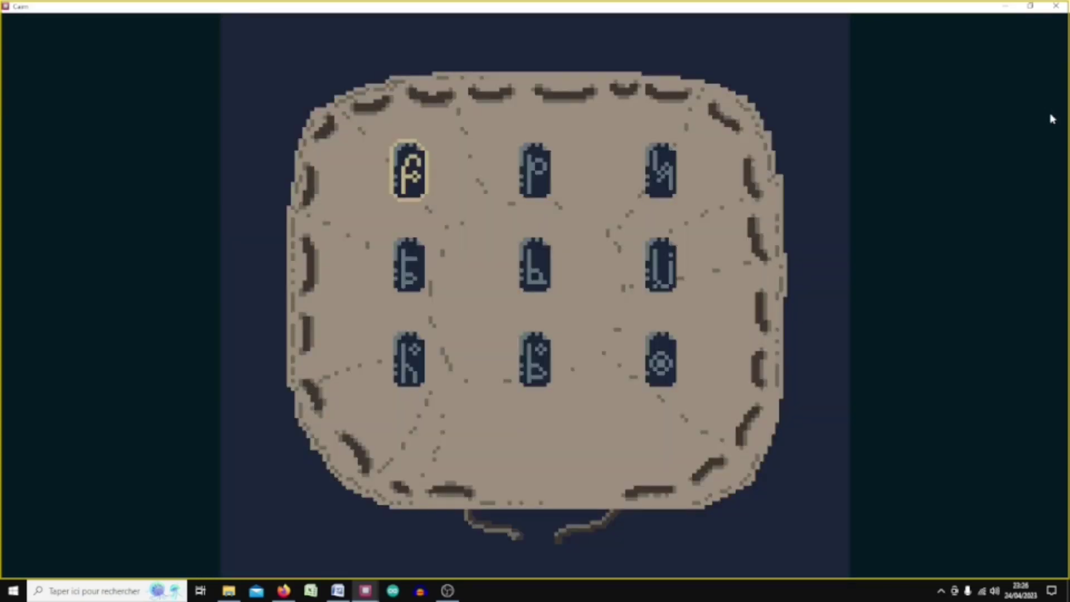
key("Right")
key("Right")
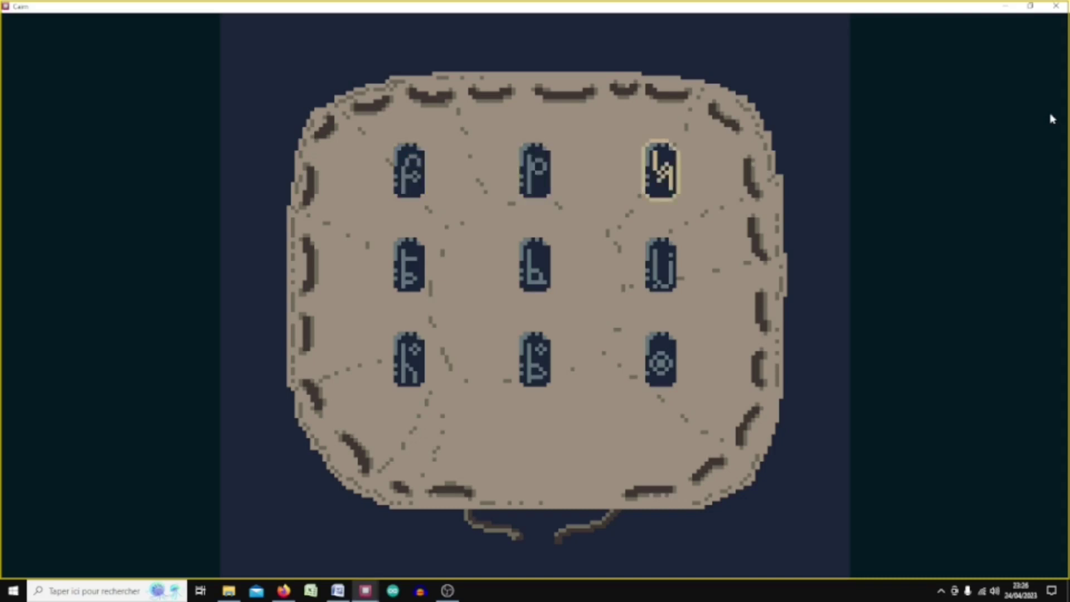
key("Right")
key("Right")
key("Right")
key("Right")
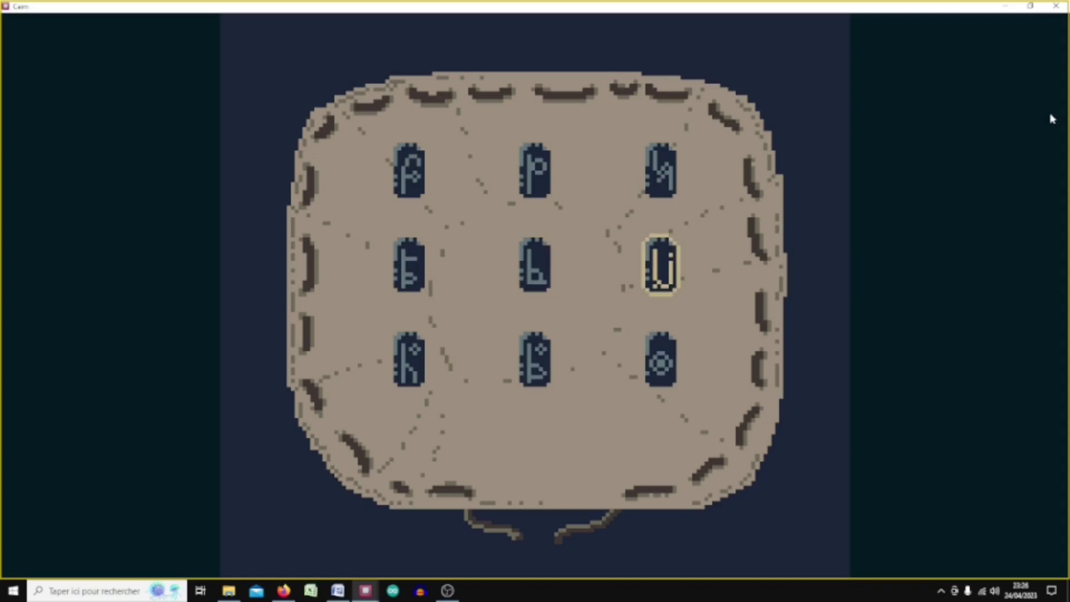
key("Left")
key("Return")
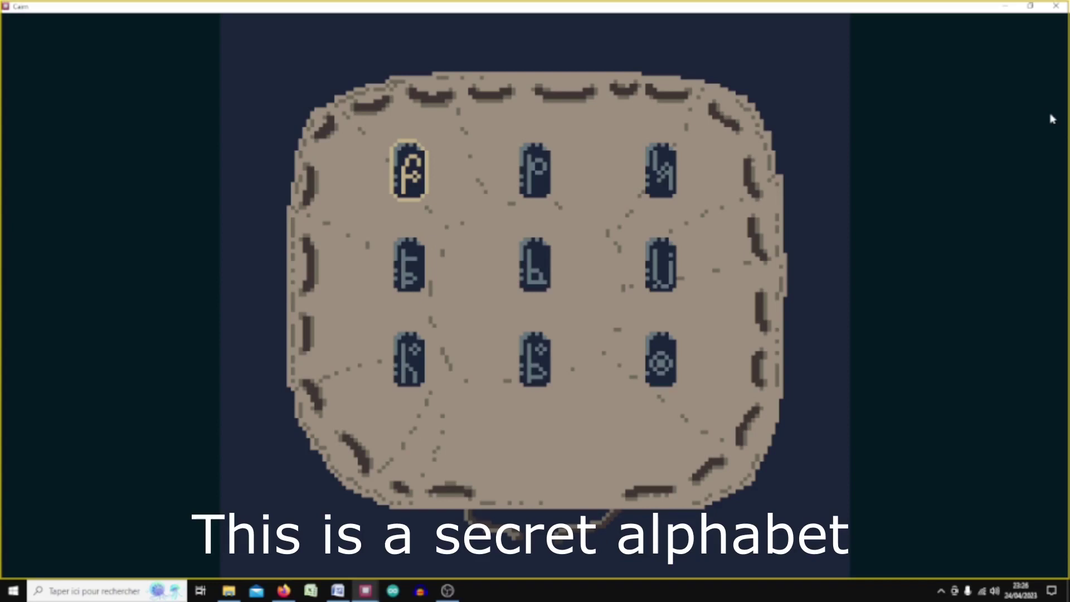
key("Right")
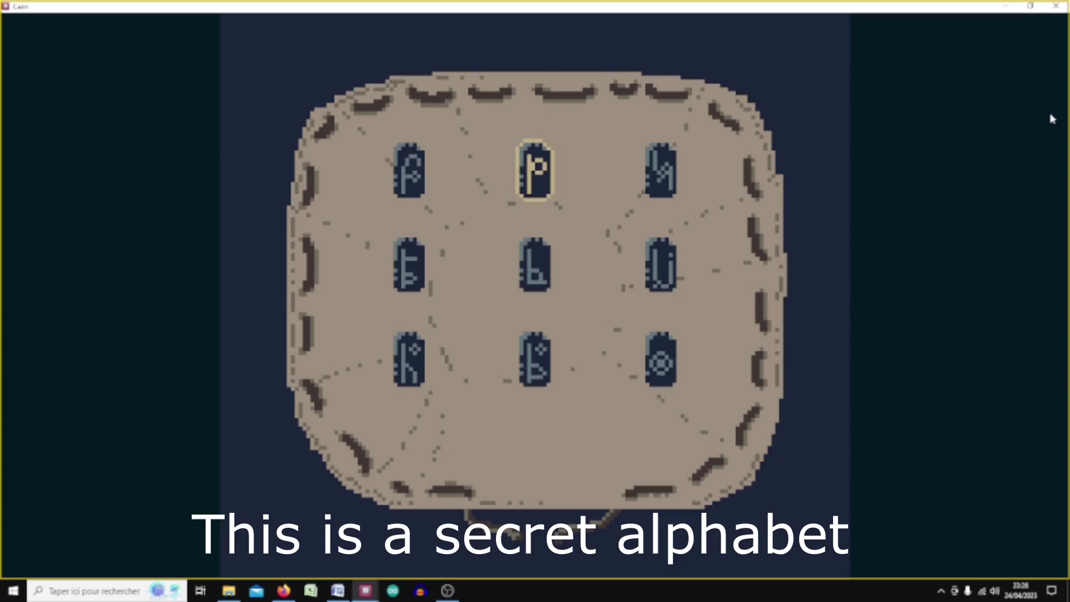
key("x")
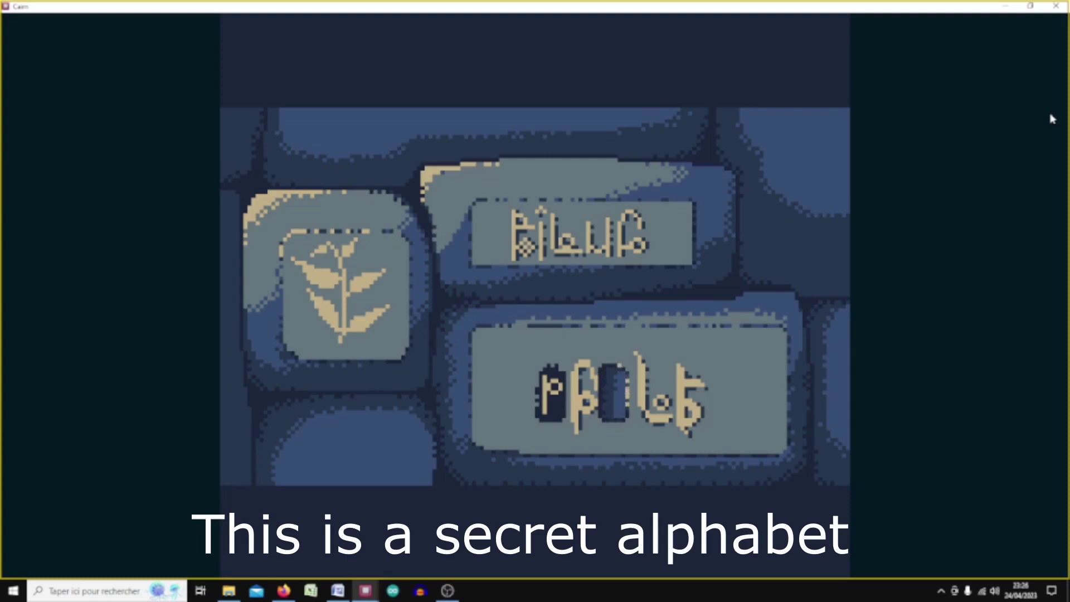
Place the middle-right rune in the second slot and dismiss 'Not the good combination.'.
key("x")
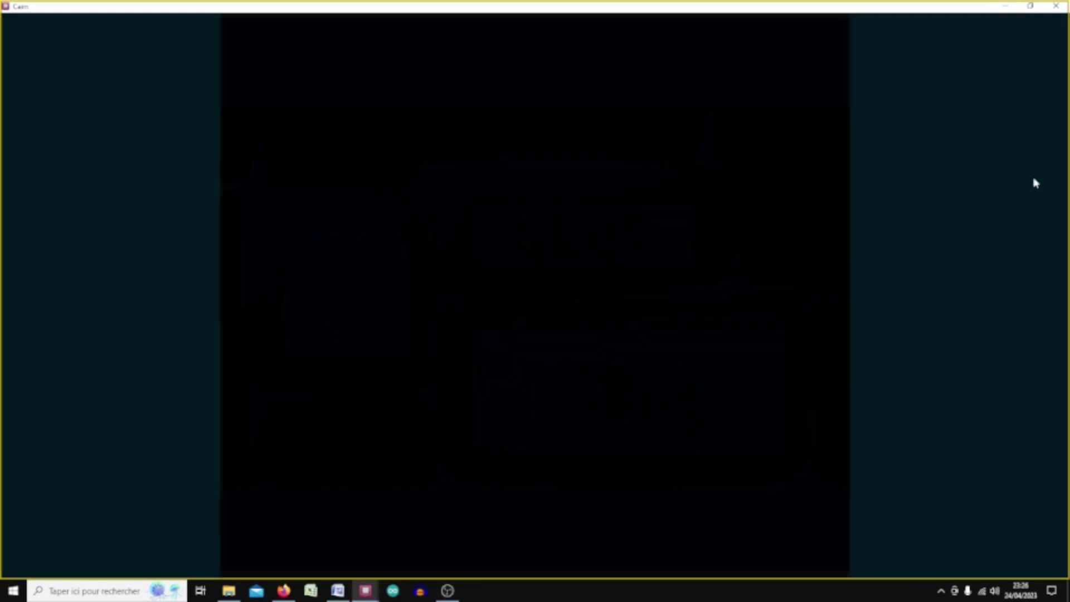
key("Right")
key("Left")
key("Left")
key("Right")
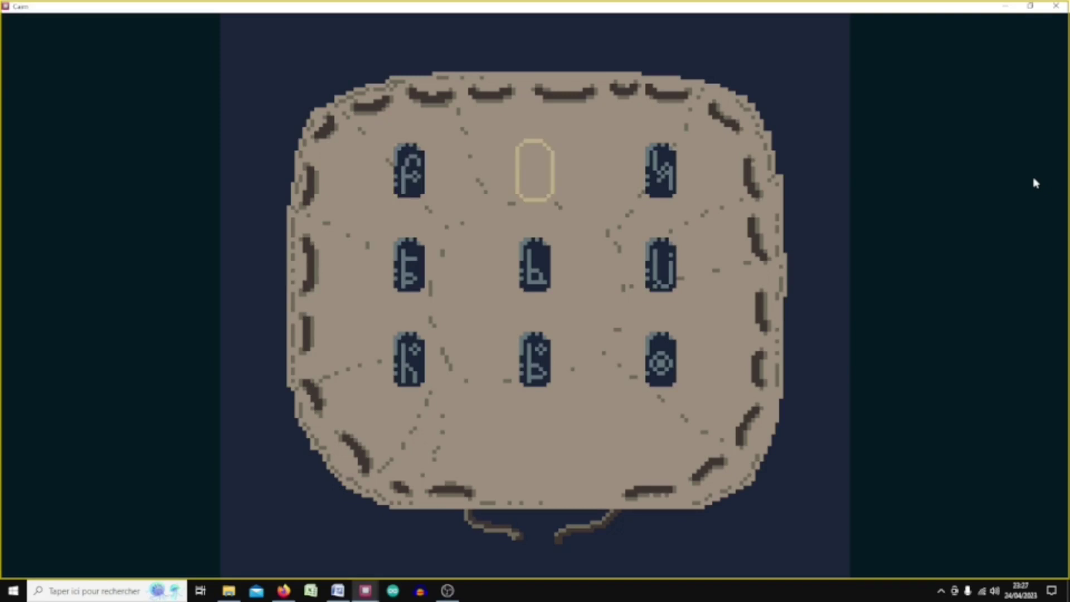
key("Right")
key("Left")
key("Left")
key("Right")
key("Right")
key("Left")
key("Right")
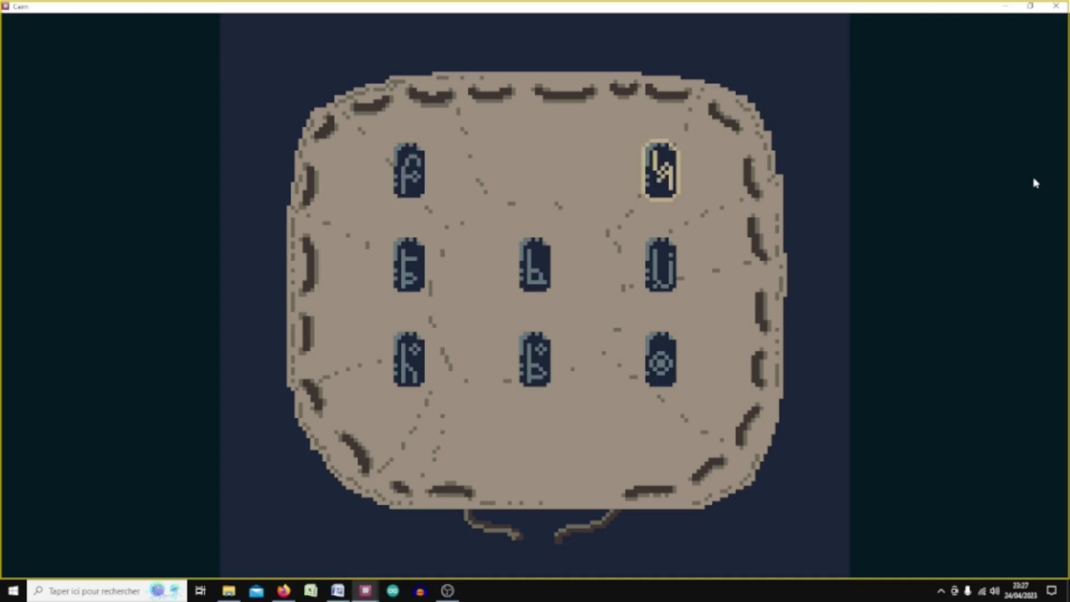
key("Right")
key("Right")
key("Right")
key("Right")
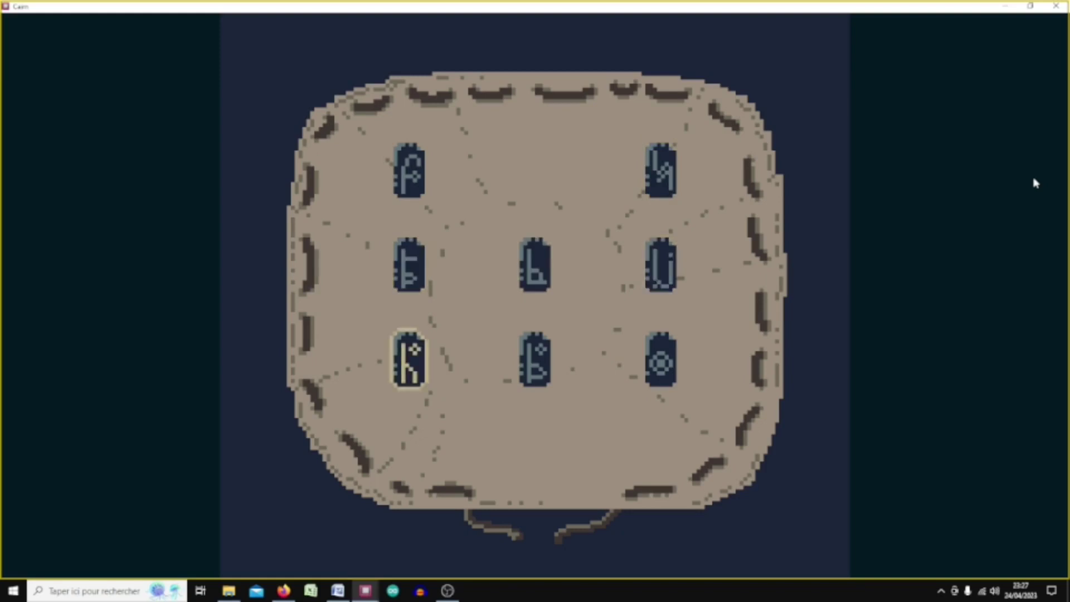
key("Right")
key("Left")
key("Left")
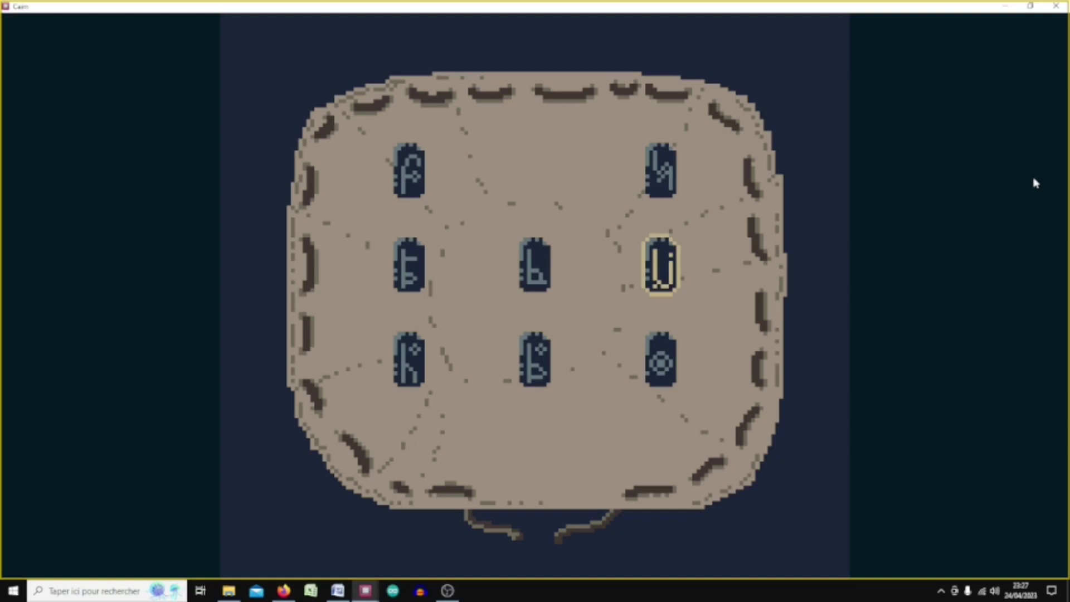
key("Return")
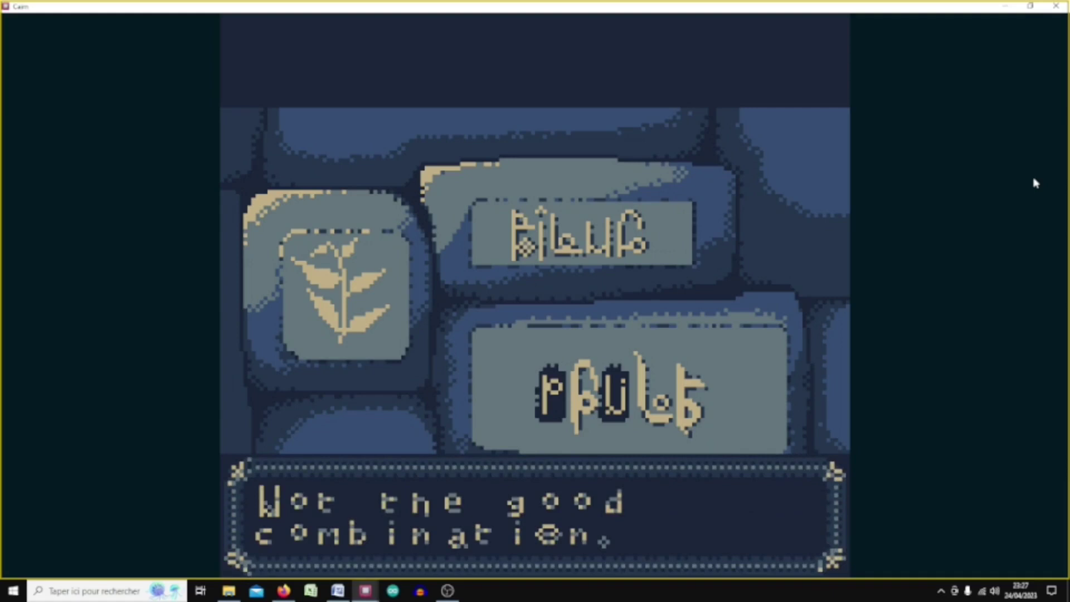
key("Return")
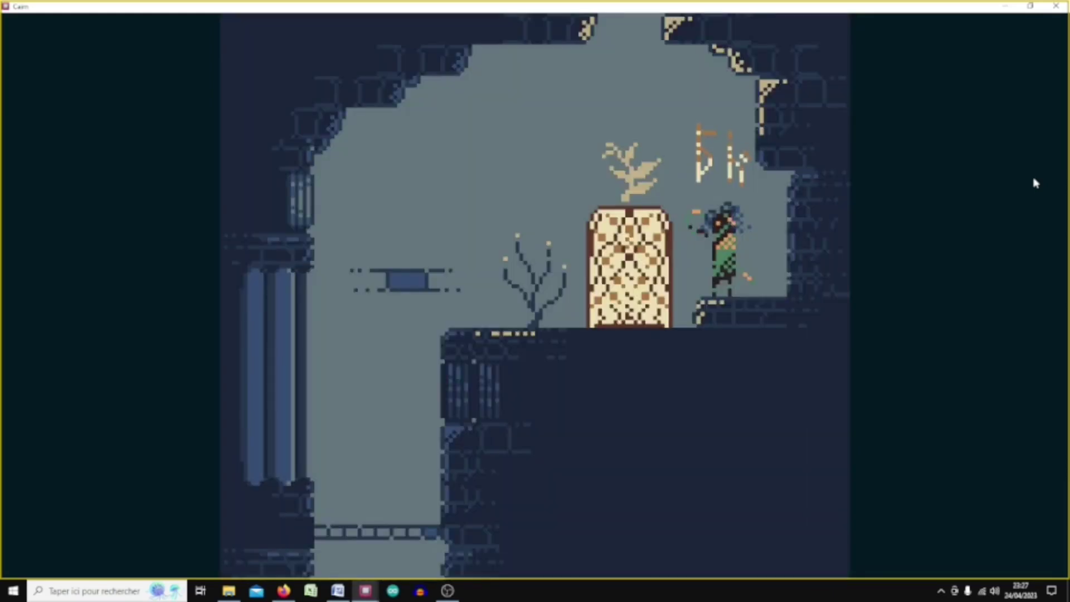
Retry the enigma with the top-right rune, then close the test window and refocus the editor.
key("Return")
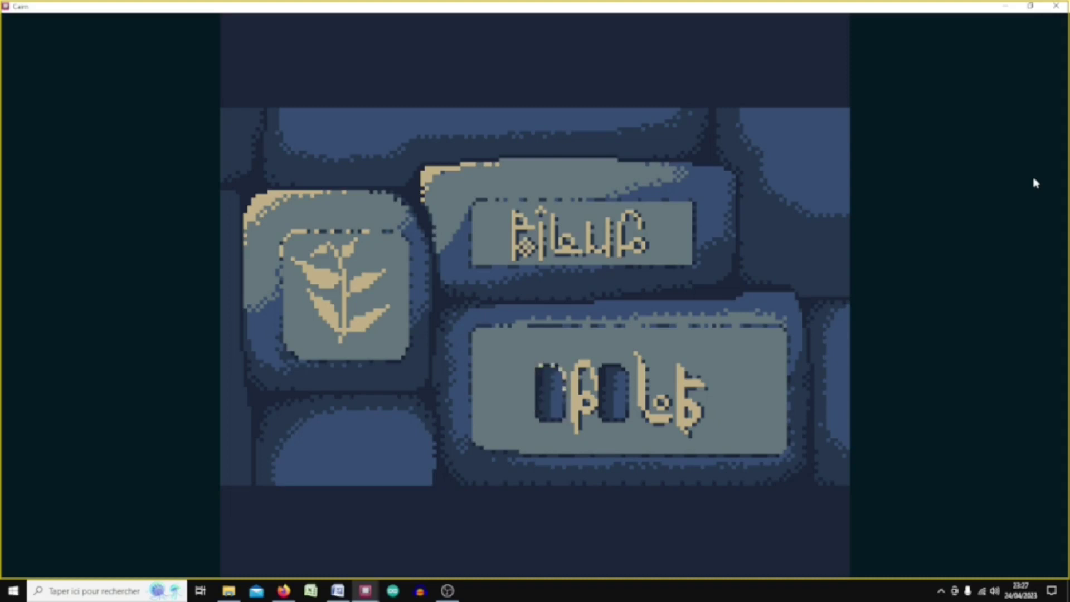
key("Return")
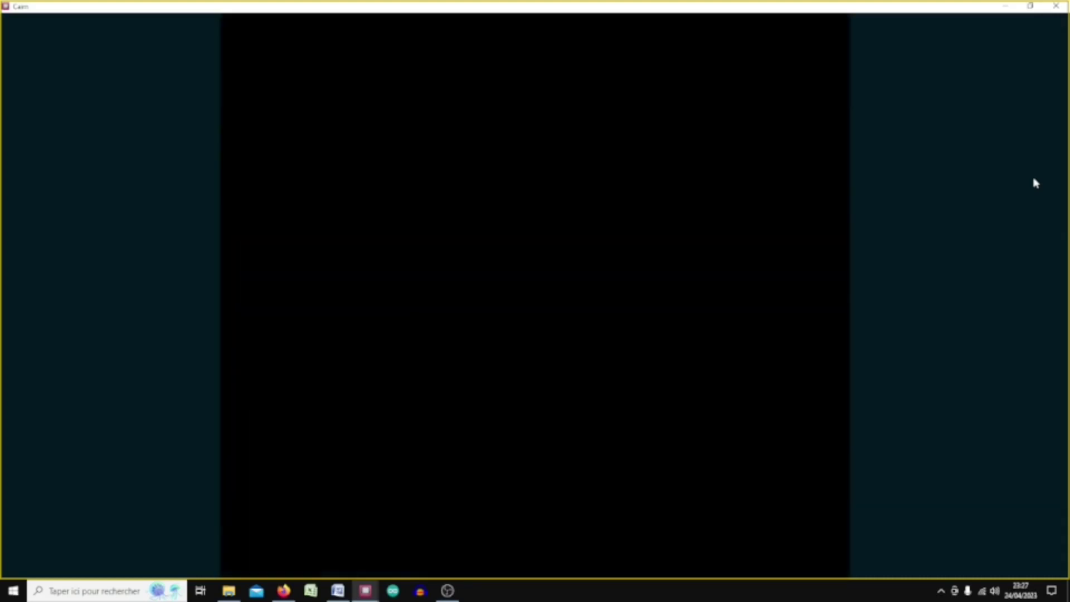
key("Left")
key("Left")
key("Left")
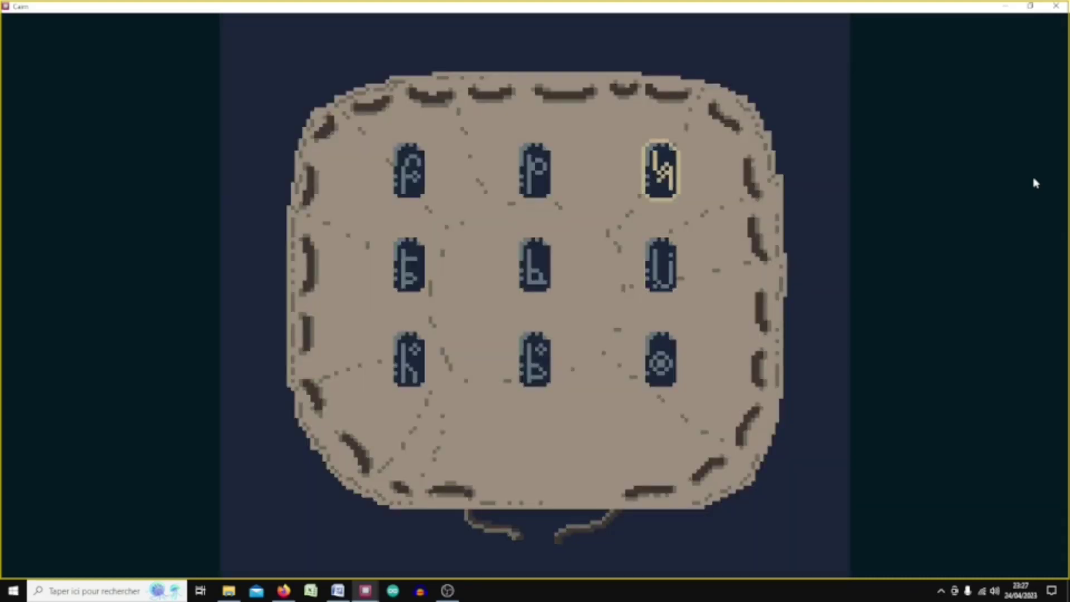
key("Return")
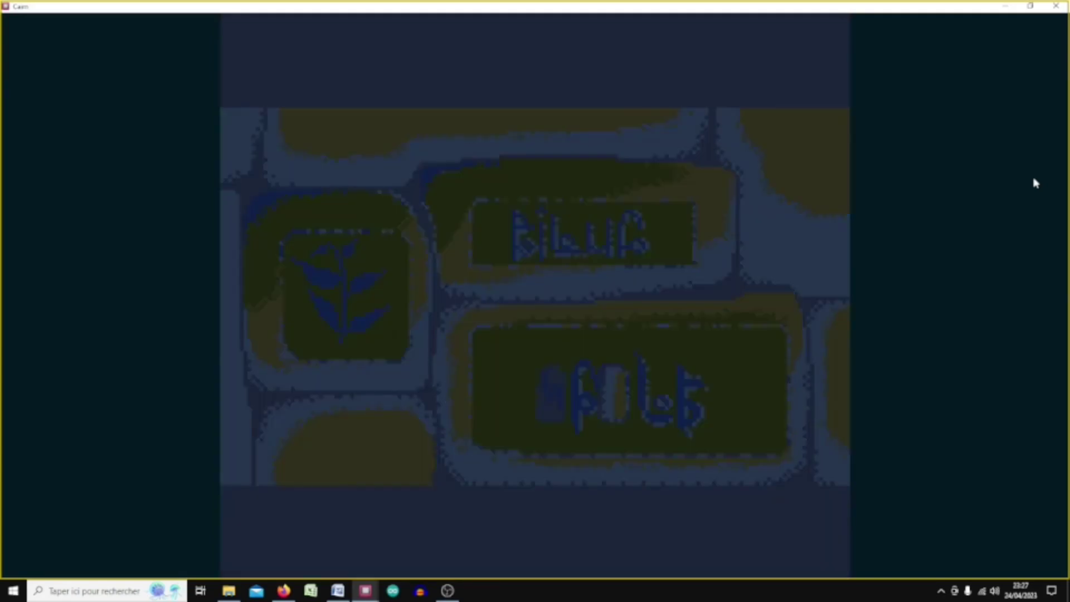
key("Right")
key("Right")
key("Right")
key("Return")
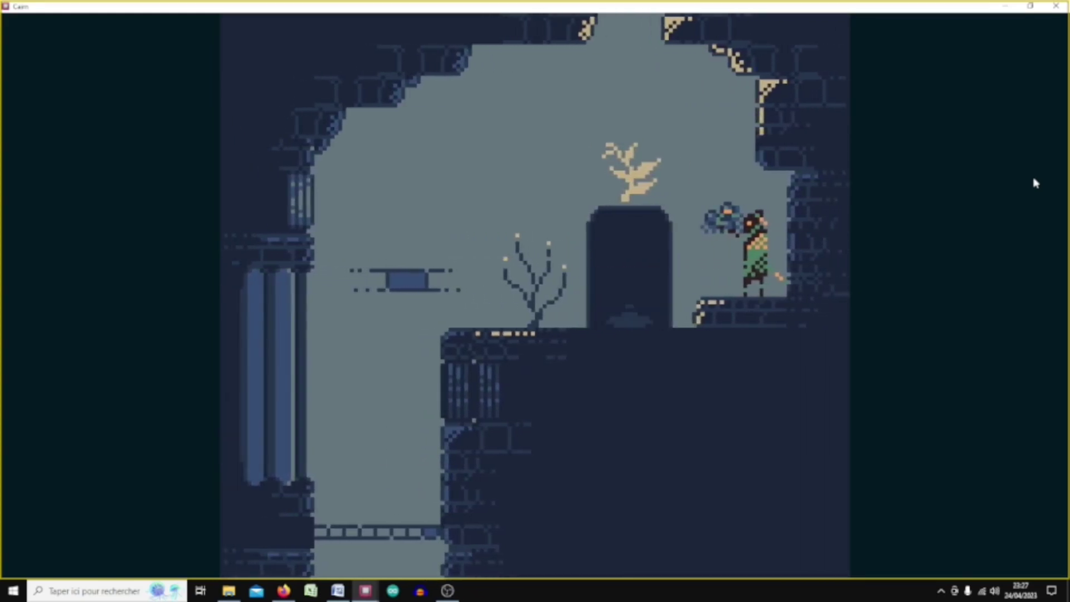
left_click(1056, 6)
left_click(672, 425)
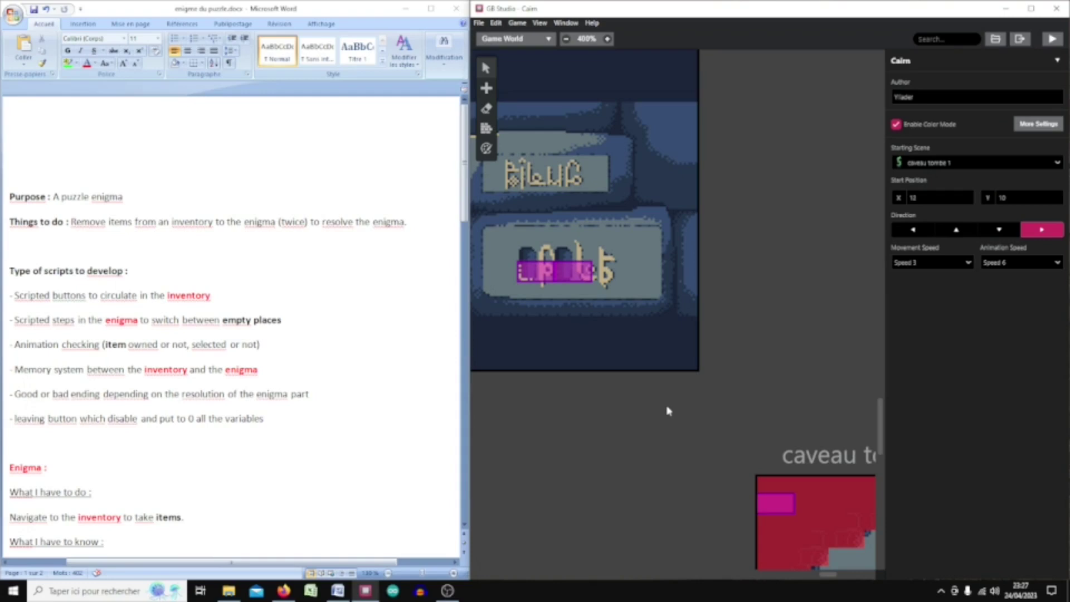
key("ctrl+2")
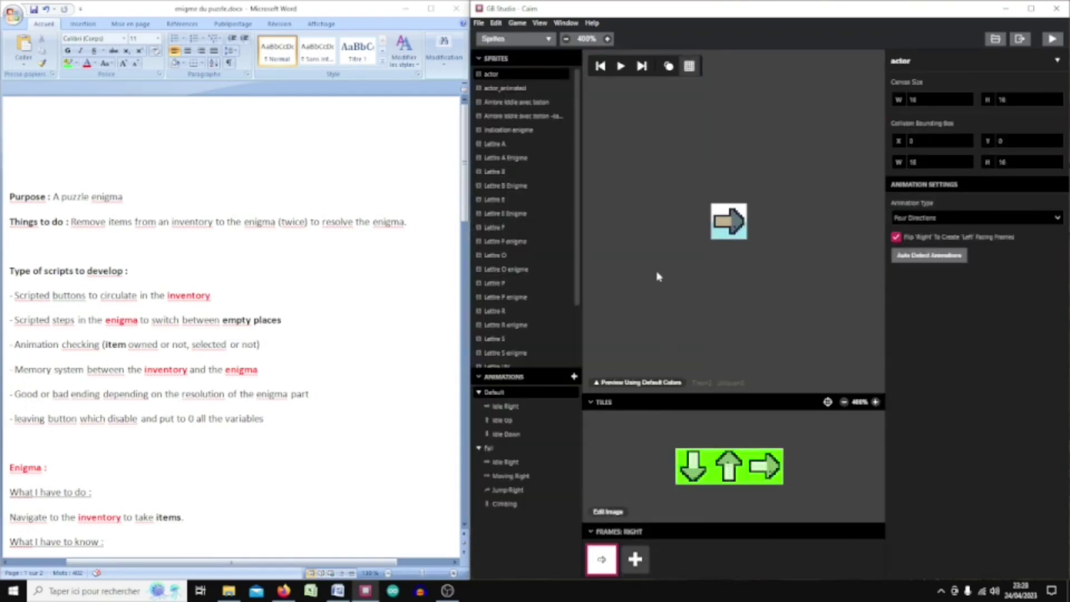
left_click(507, 145)
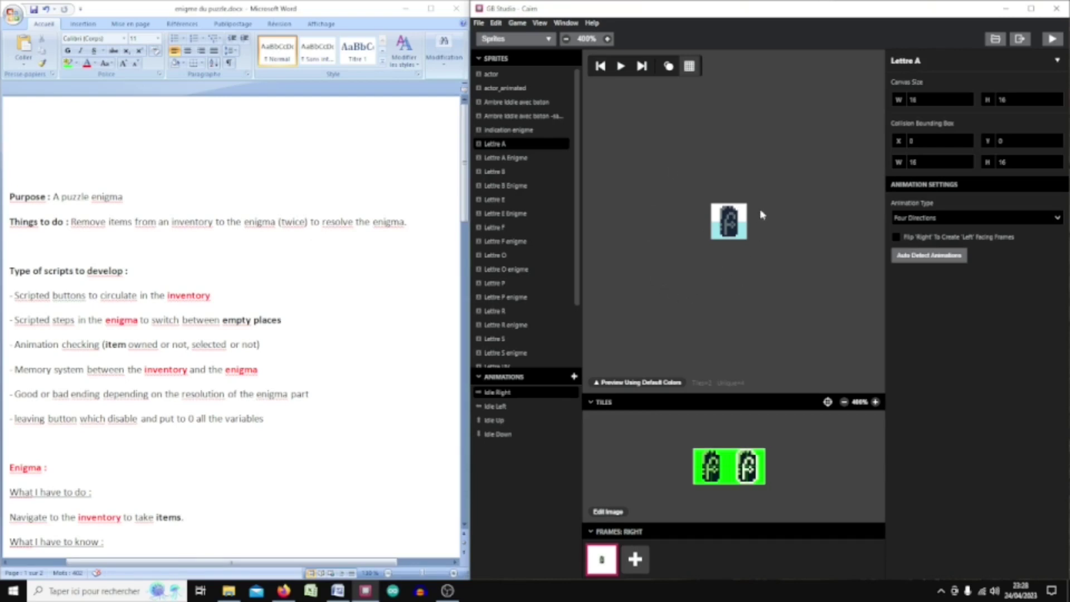
left_click(489, 411)
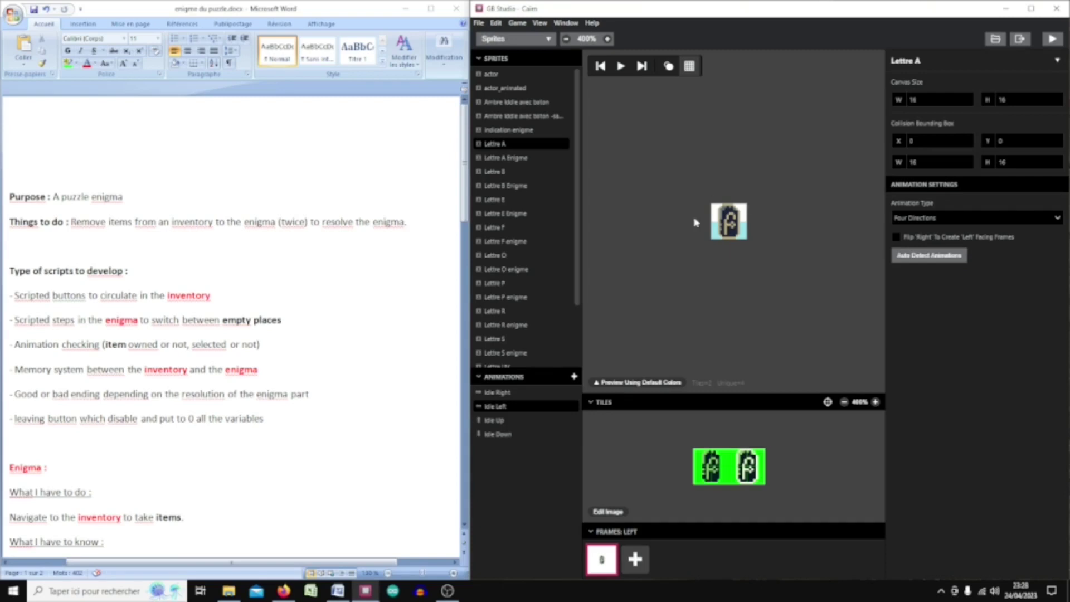
scroll(513, 323, "down", 3)
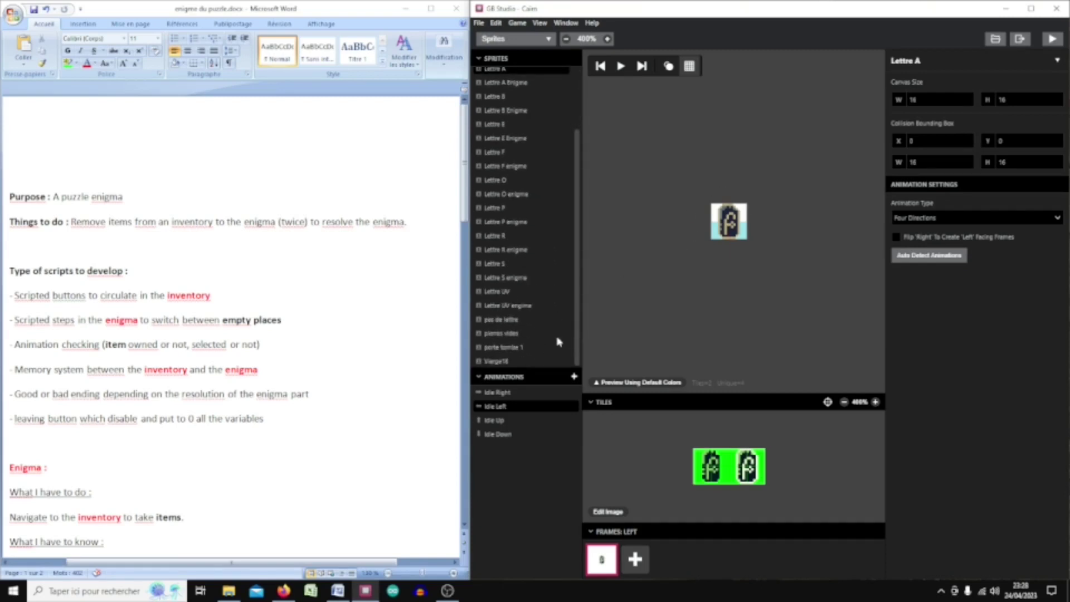
left_click(503, 334)
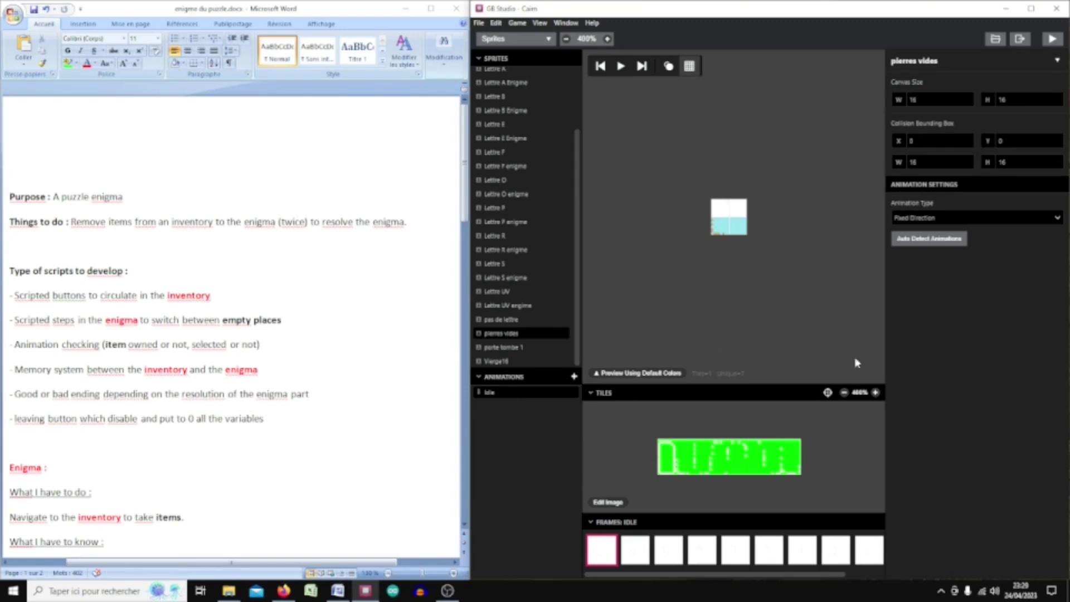
left_click(876, 392)
left_click(845, 393)
left_click(607, 39)
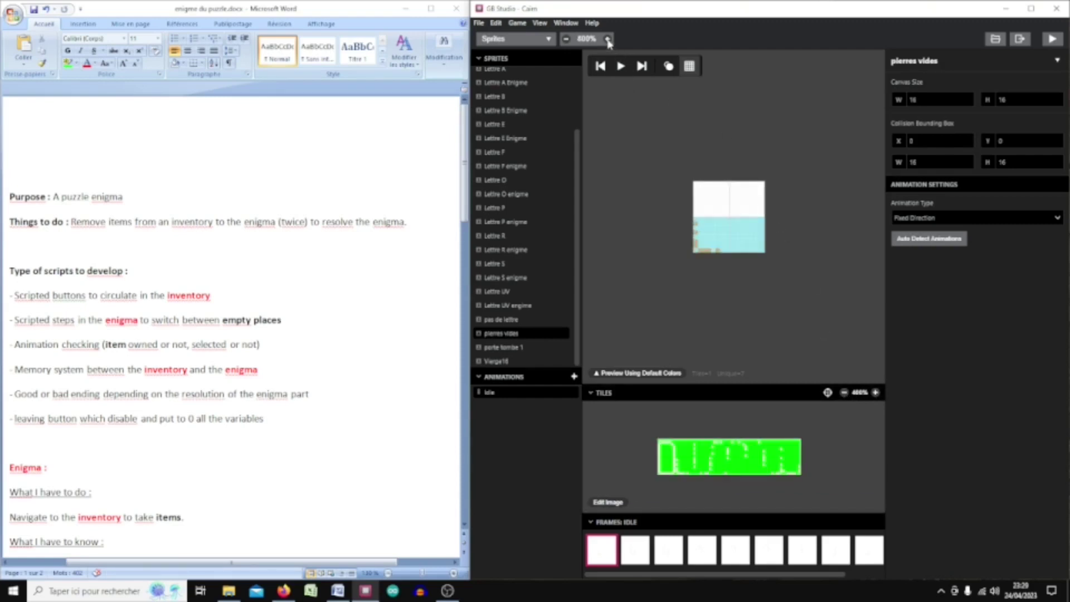
left_click(621, 66)
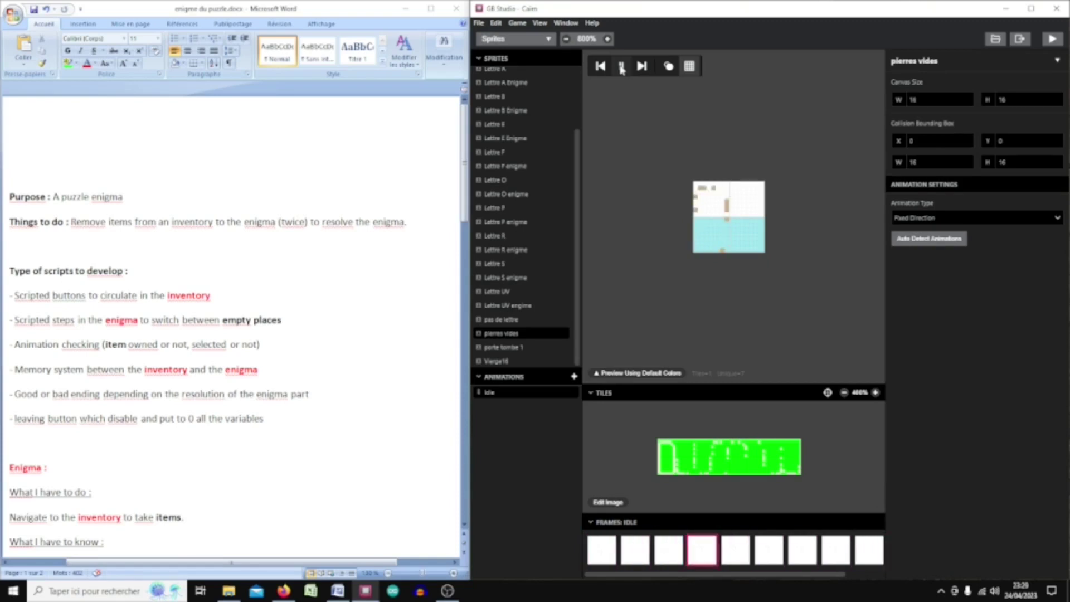
left_click(622, 67)
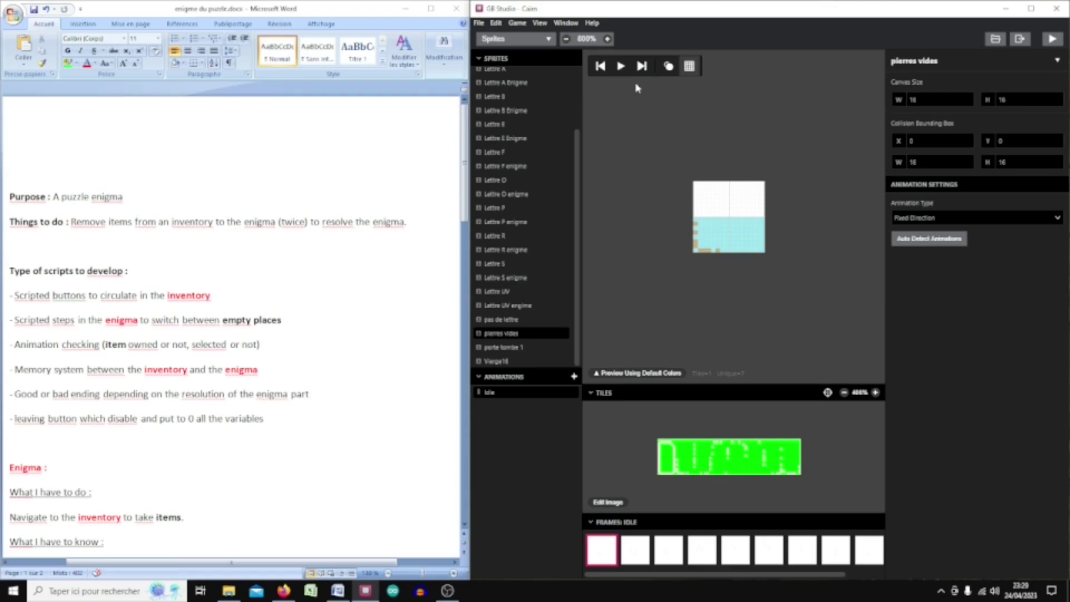
key("ctrl+1")
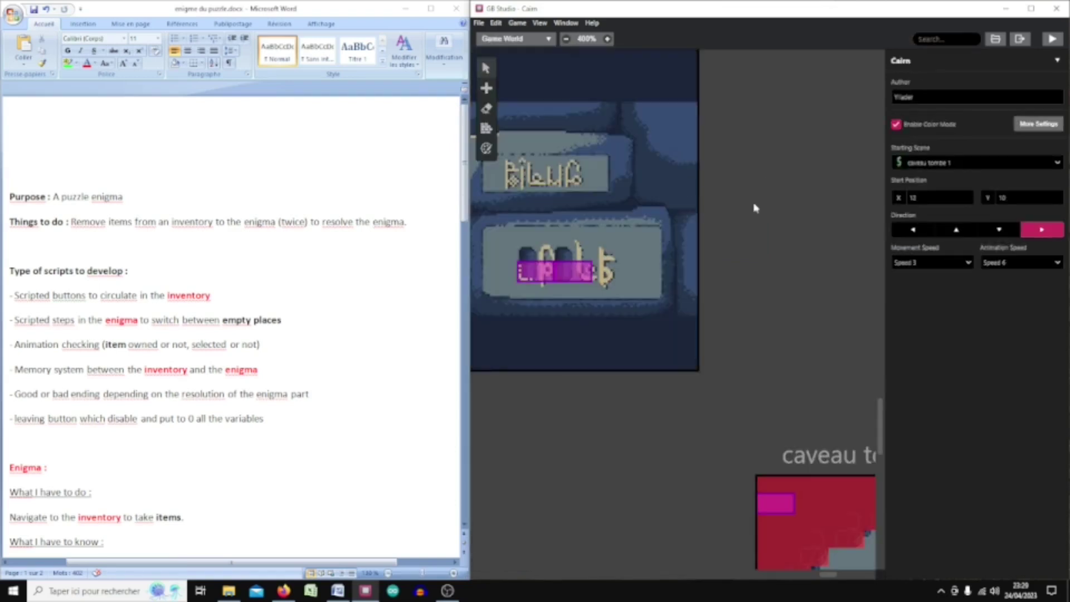
scroll(755, 206, "up", 3)
scroll(851, 206, "down", 1)
scroll(851, 206, "left", 2)
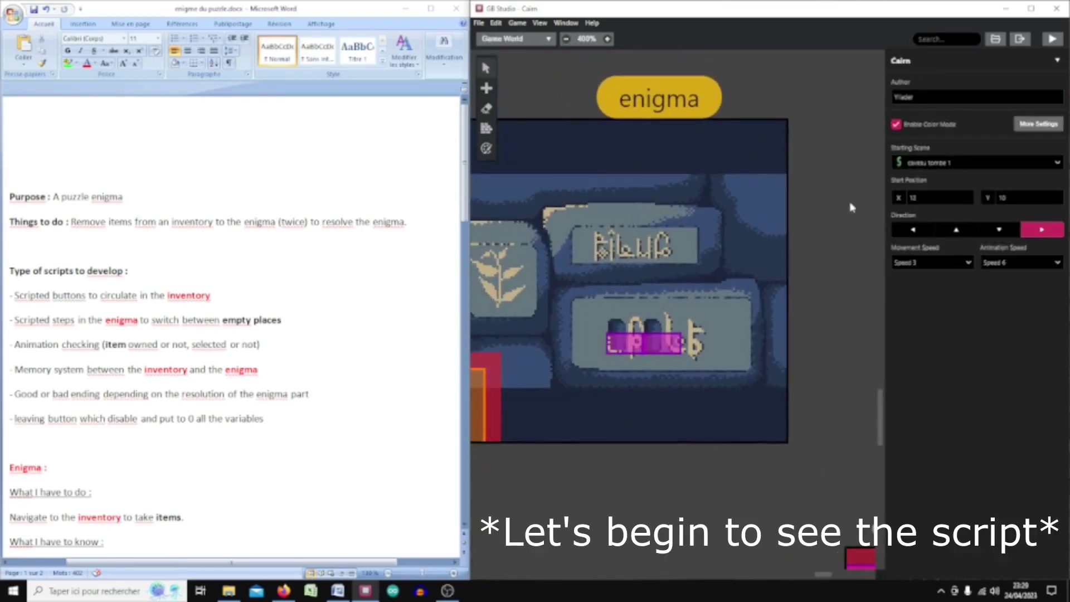
scroll(616, 518, "left", 3)
scroll(718, 499, "down", 1)
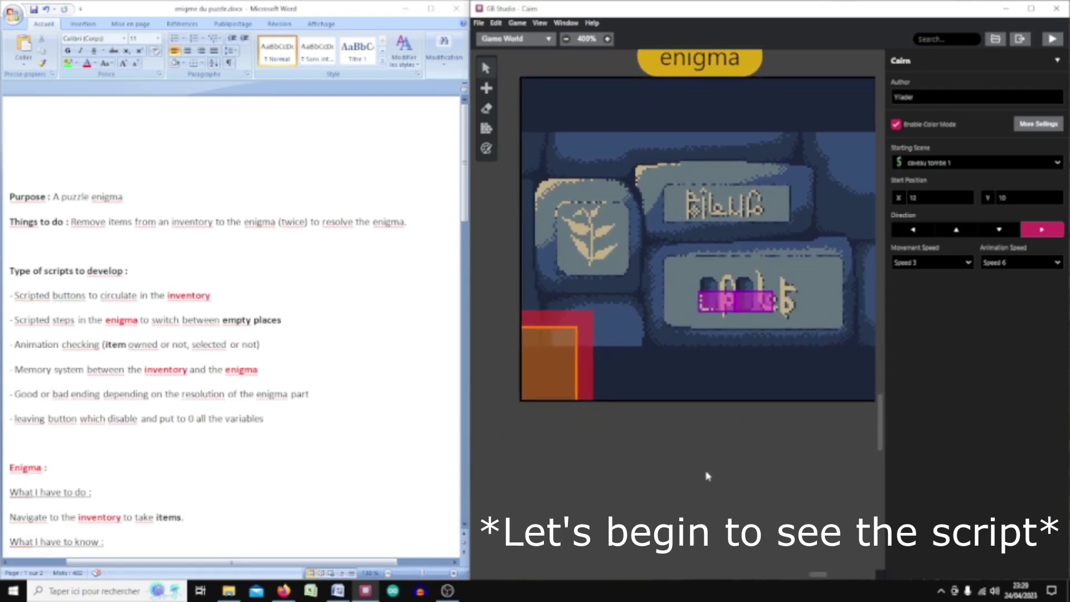
scroll(668, 476, "right", 1)
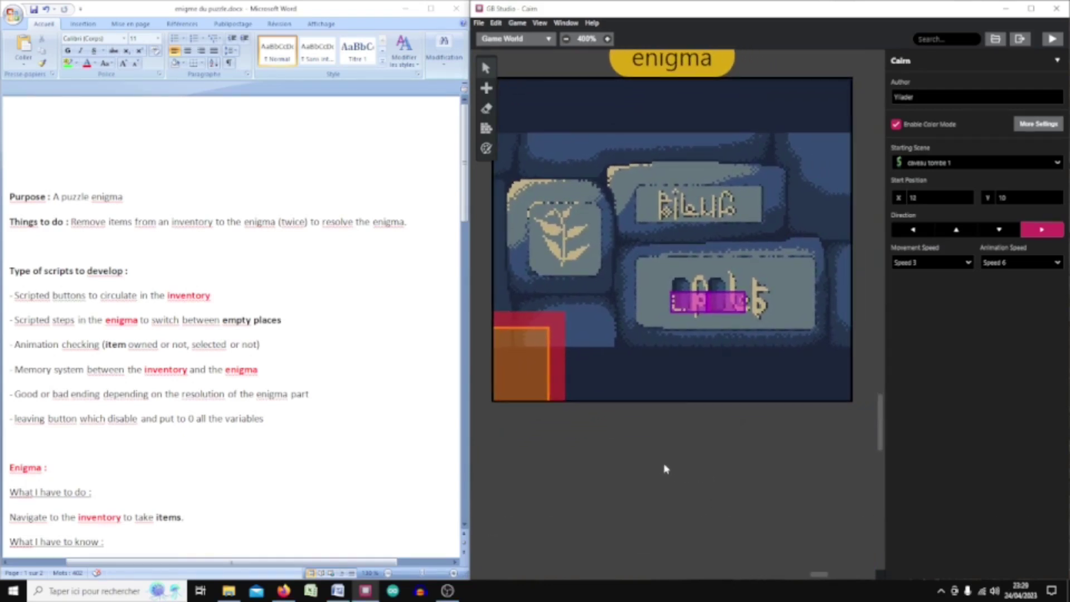
scroll(631, 490, "up", 1)
scroll(631, 489, "left", 2)
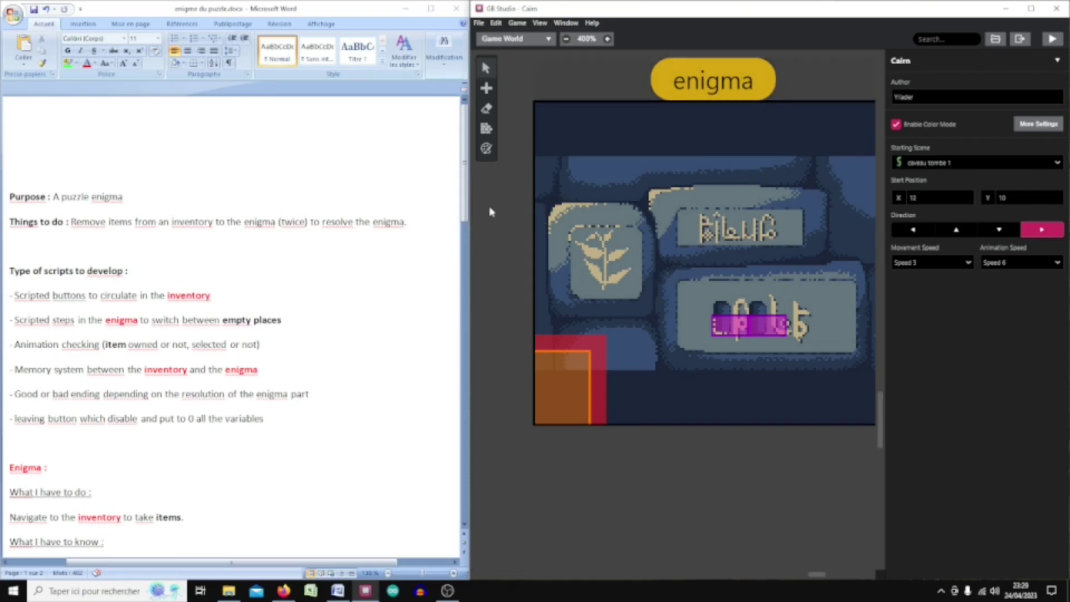
scroll(490, 212, "up", 5)
scroll(490, 212, "left", 2)
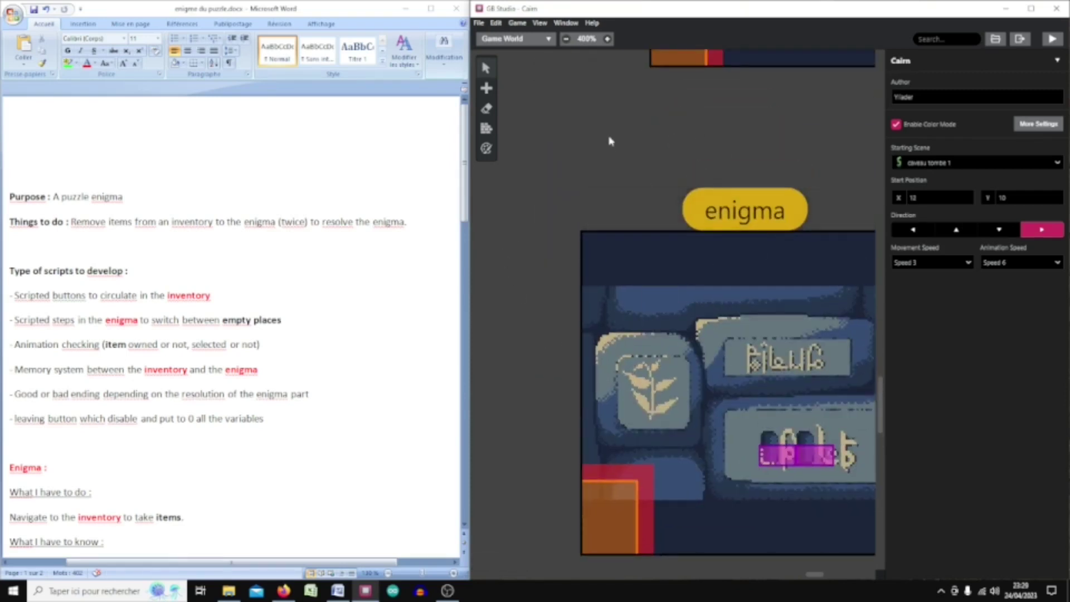
middle_click_drag(610, 141, 592, 287)
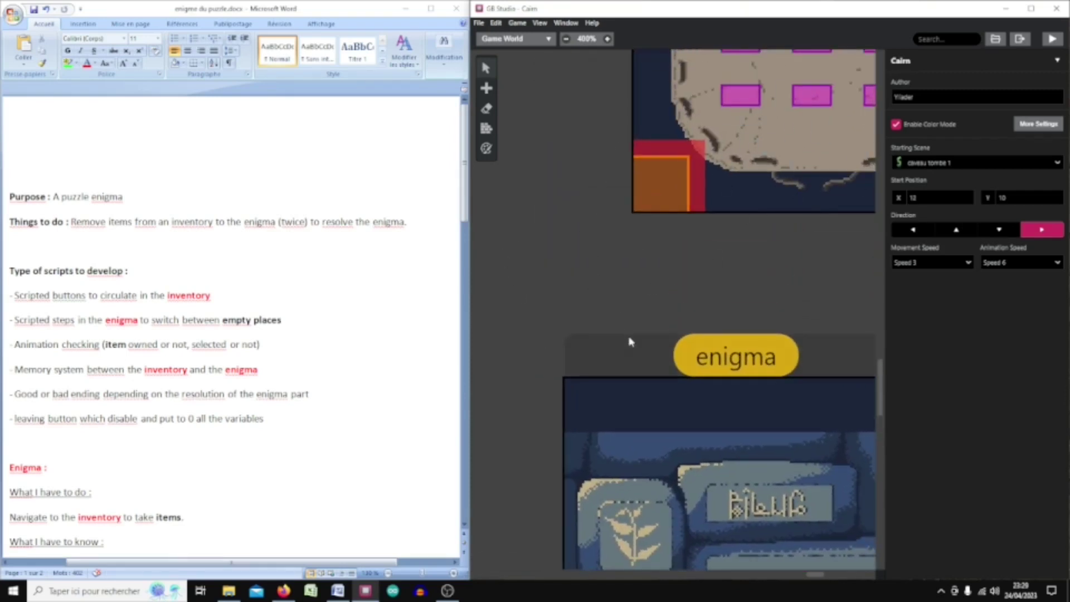
scroll(580, 190, "down", 5)
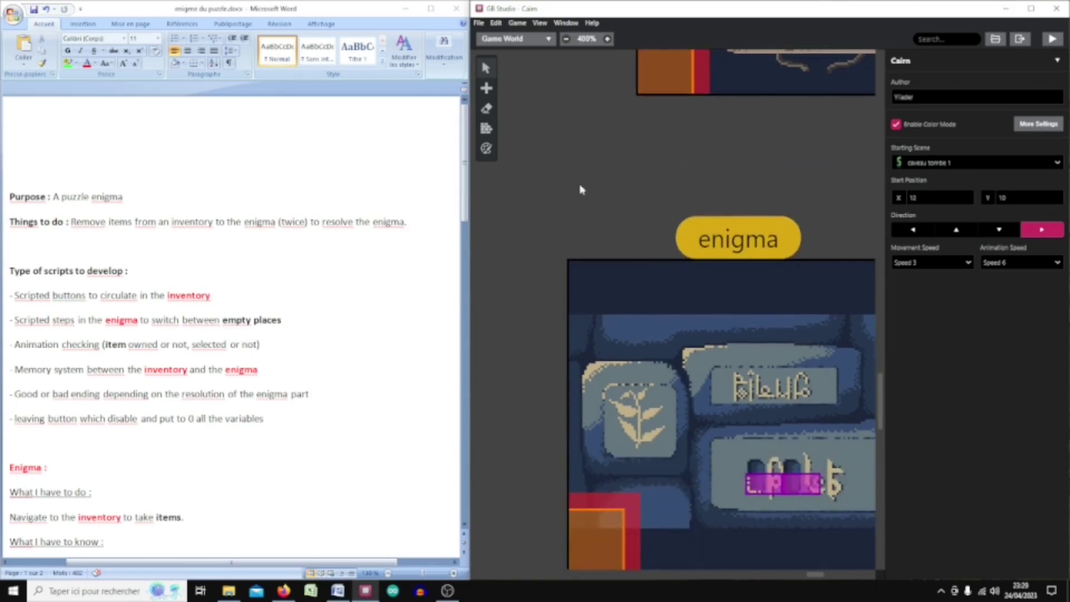
scroll(566, 454, "up", 20)
scroll(540, 237, "down", 5)
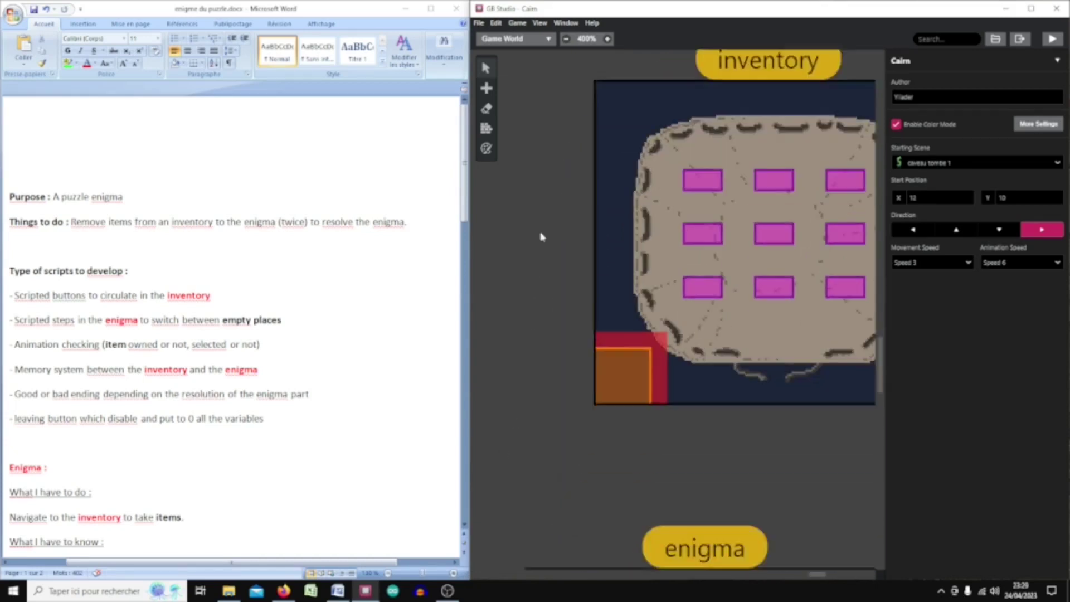
scroll(540, 237, "down", 9)
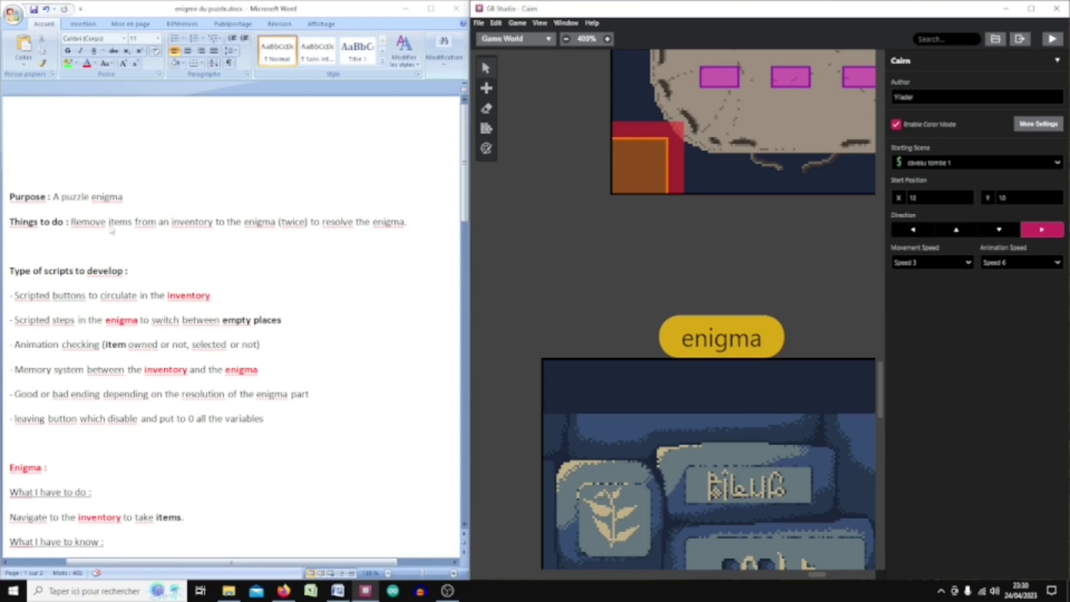
scroll(551, 173, "up", 1)
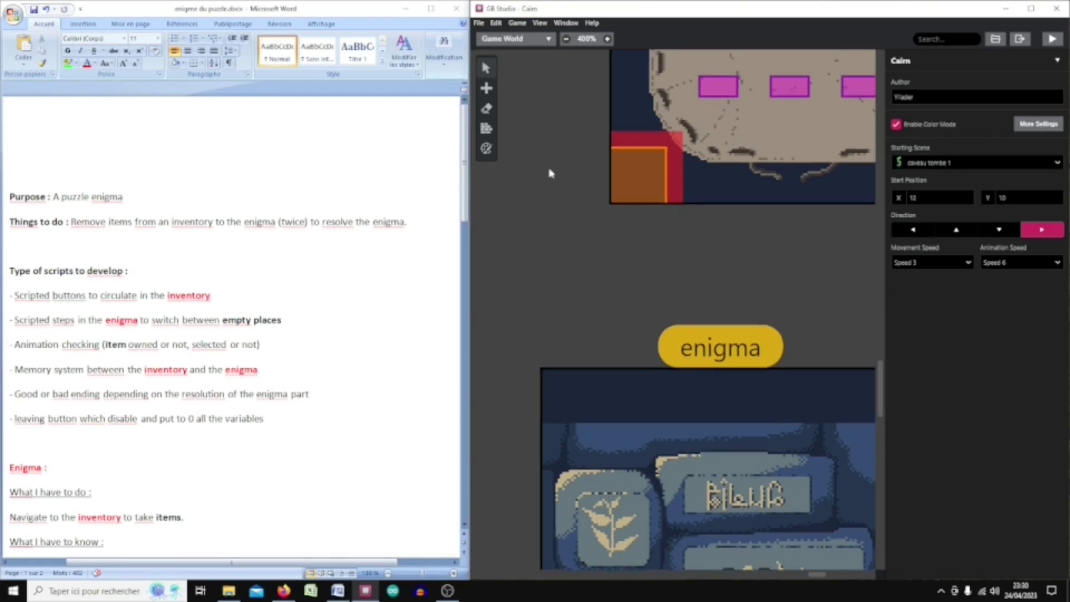
scroll(530, 304, "up", 5)
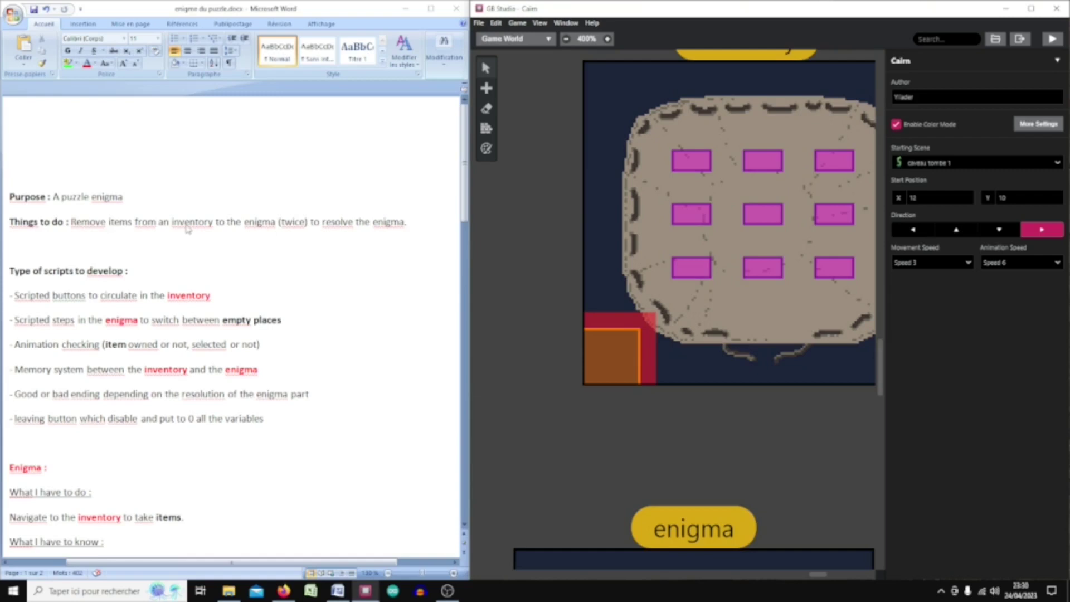
scroll(610, 285, "down", 6)
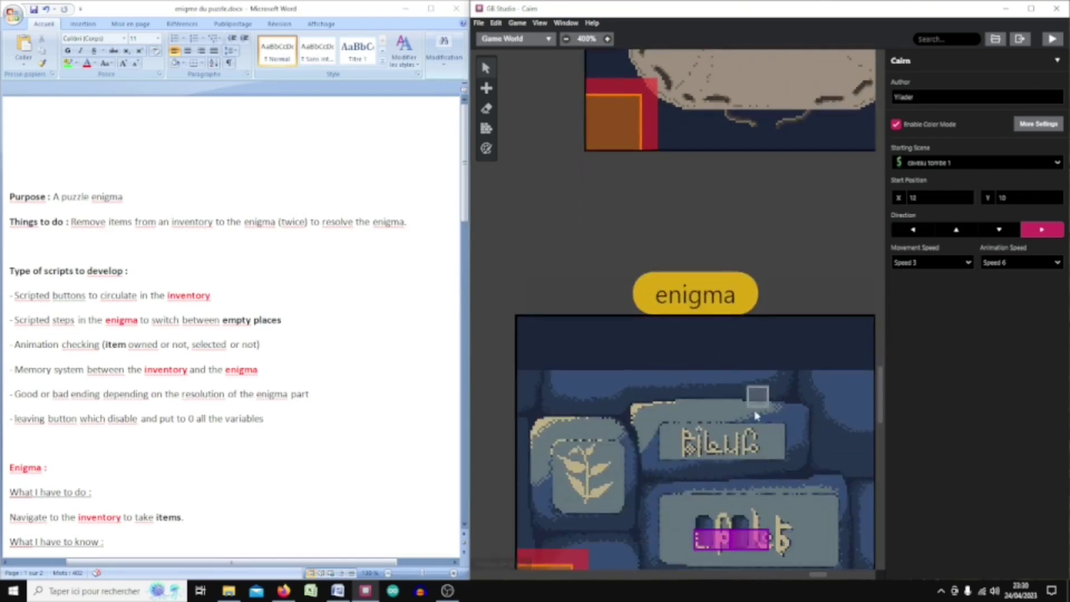
scroll(696, 423, "down", 1)
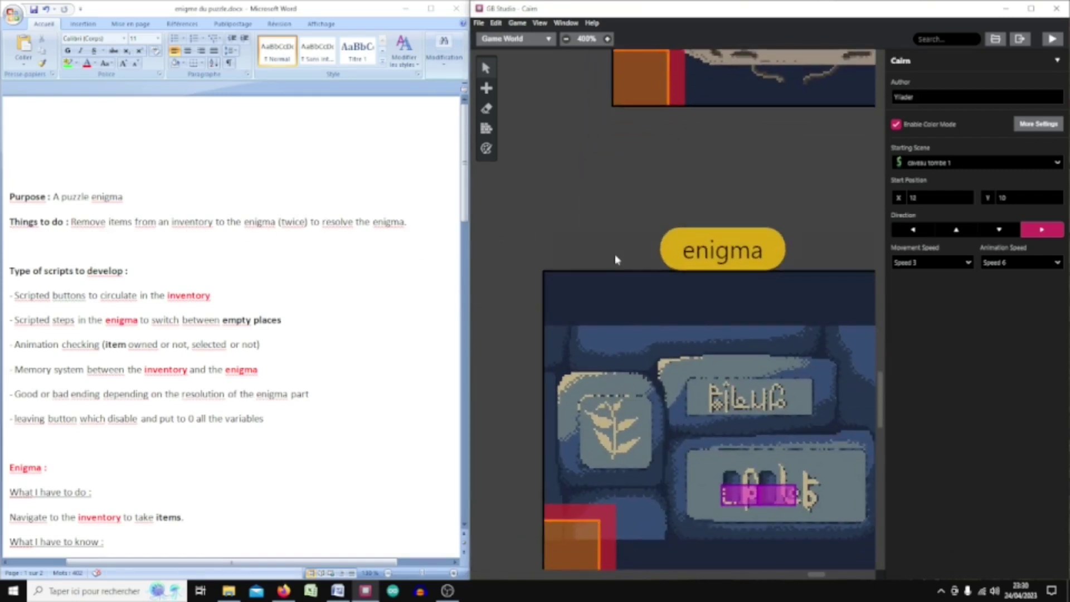
scroll(616, 259, "down", 1)
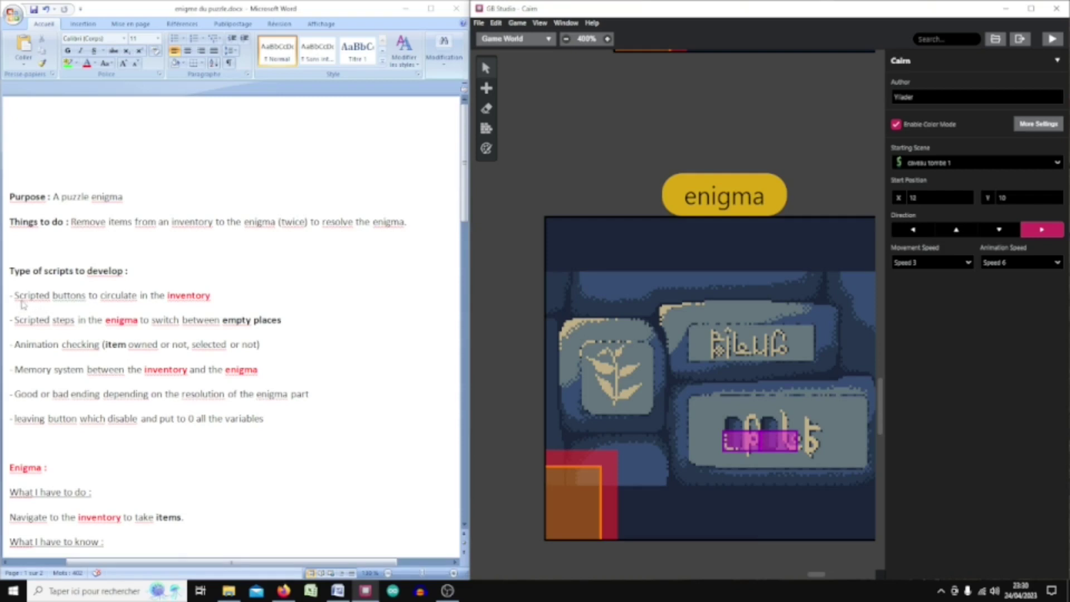
scroll(496, 312, "up", 4)
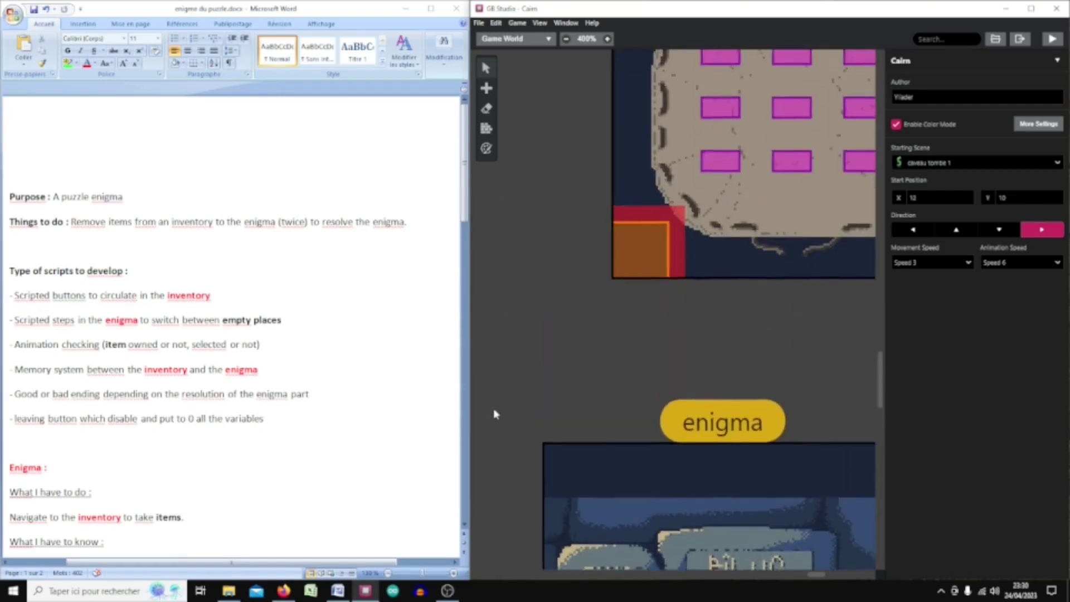
scroll(494, 414, "up", 3)
scroll(494, 414, "right", 1)
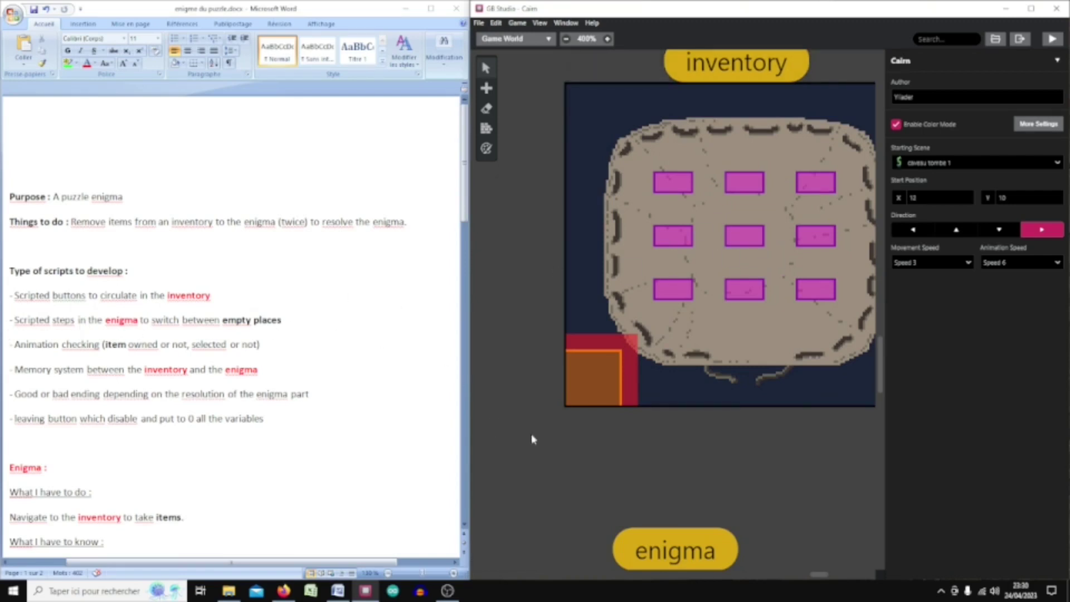
scroll(532, 439, "down", 5)
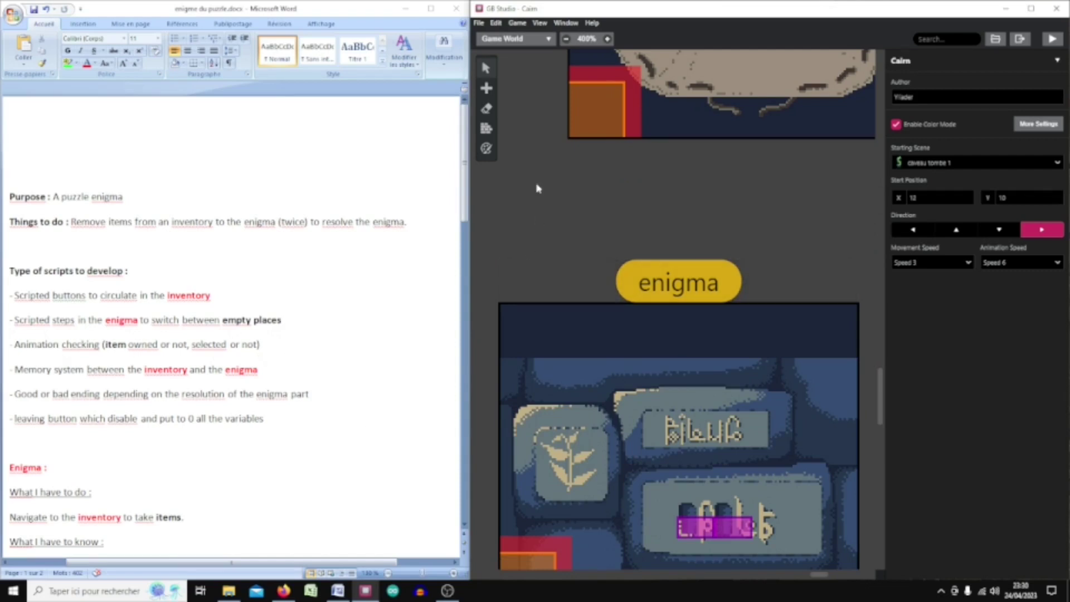
scroll(537, 186, "up", 4)
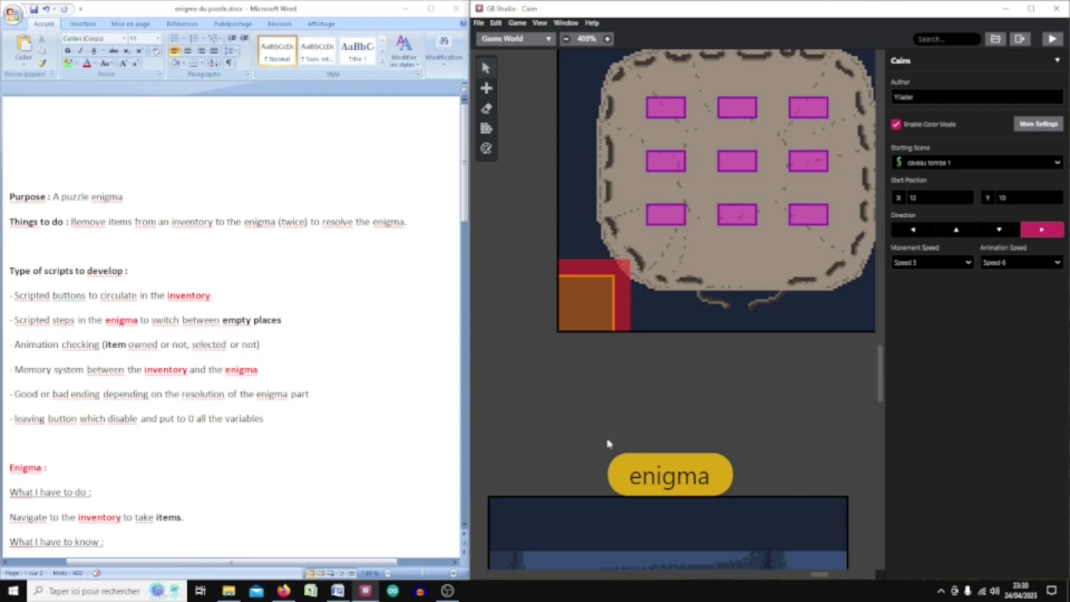
scroll(568, 364, "down", 3)
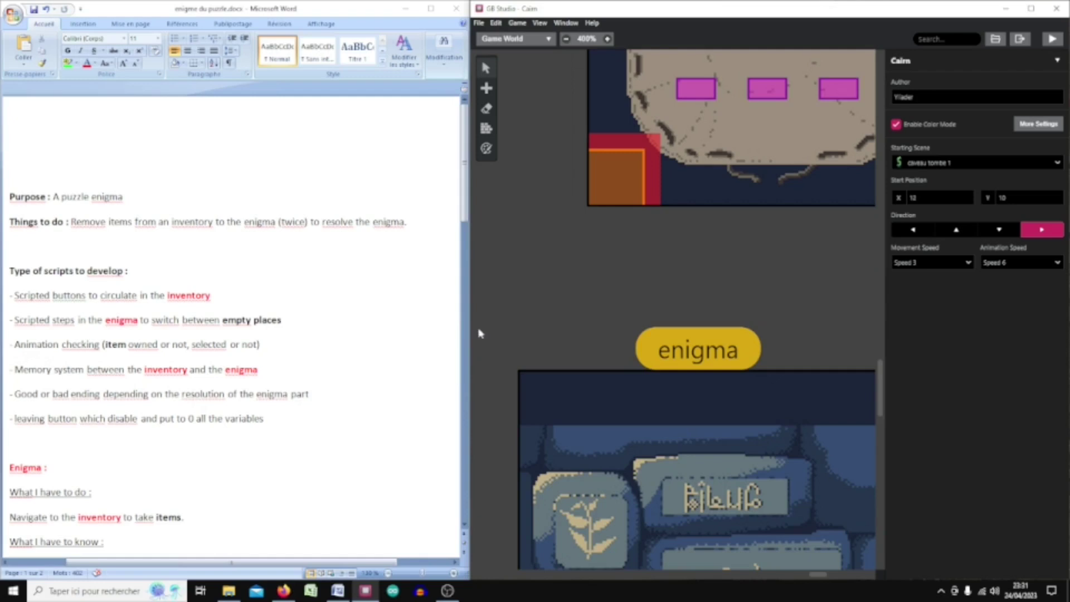
scroll(492, 376, "down", 1)
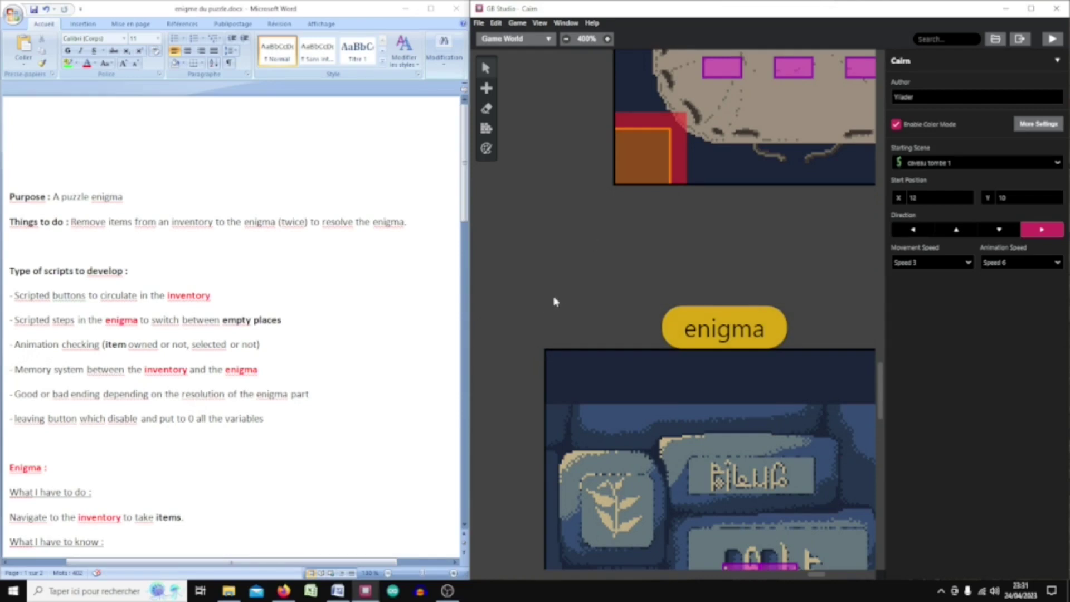
scroll(494, 379, "down", 1)
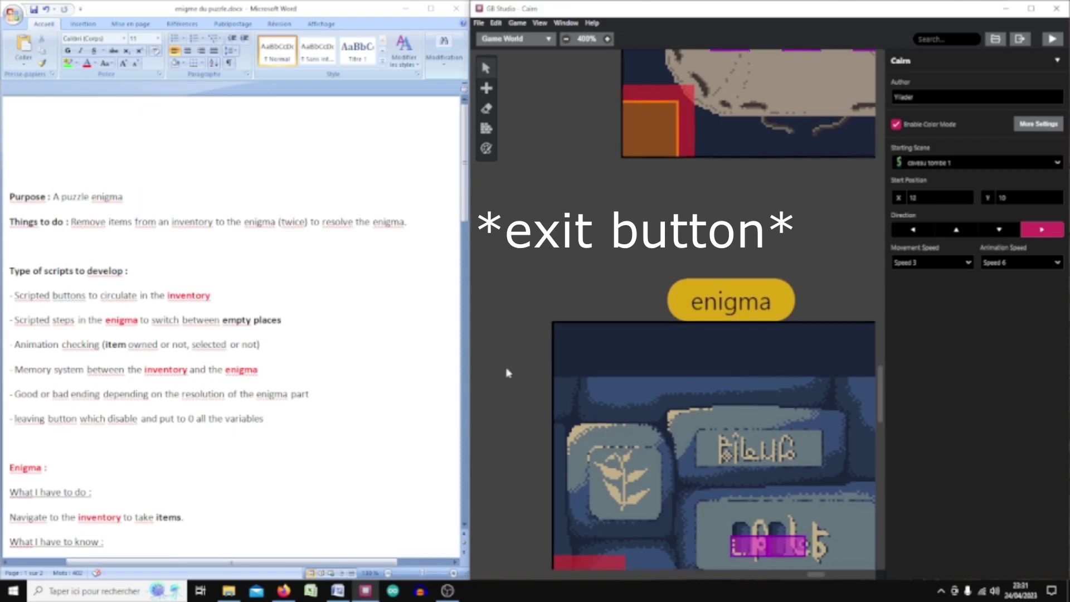
scroll(507, 373, "down", 3)
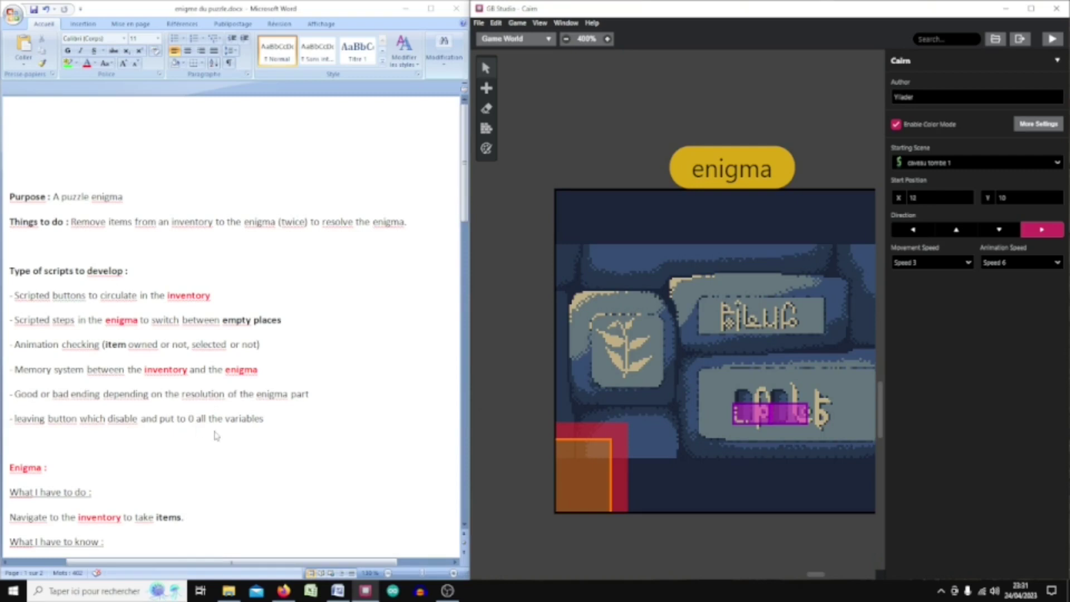
scroll(231, 443, "down", 2)
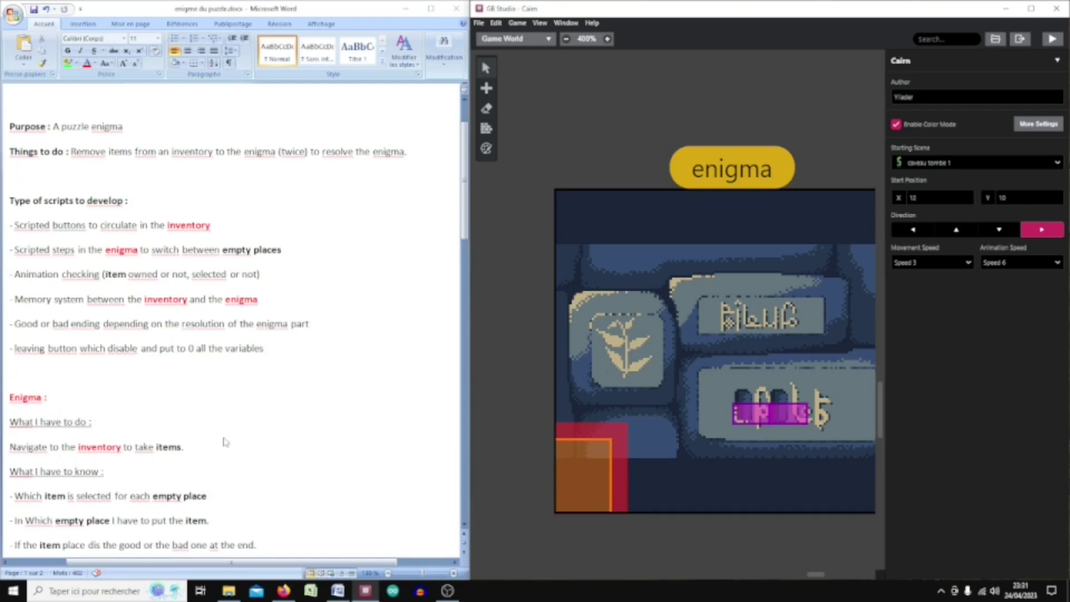
scroll(226, 441, "down", 2)
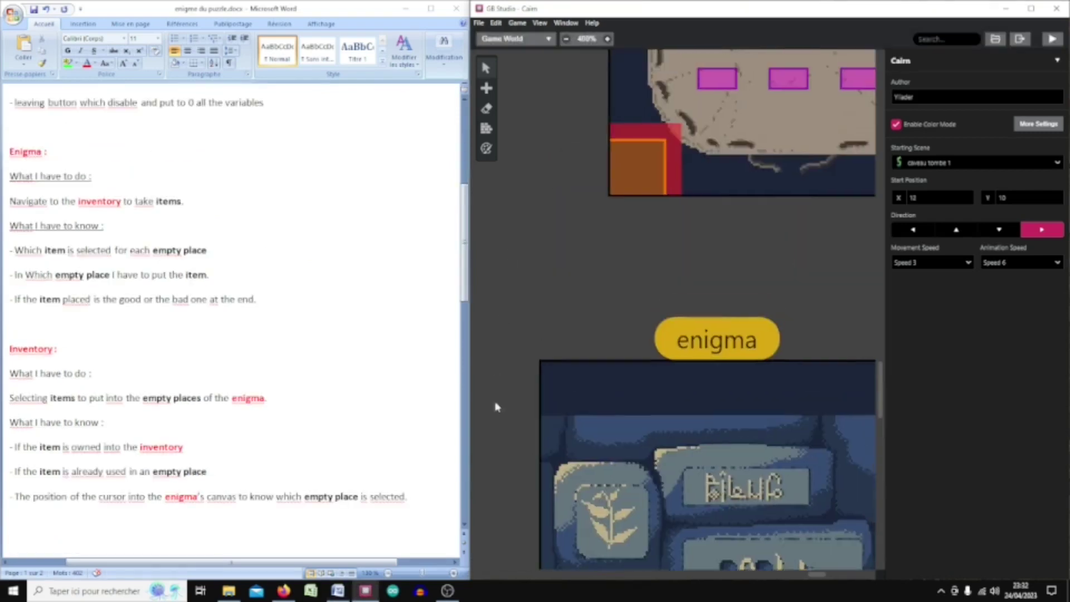
scroll(585, 251, "up", 5)
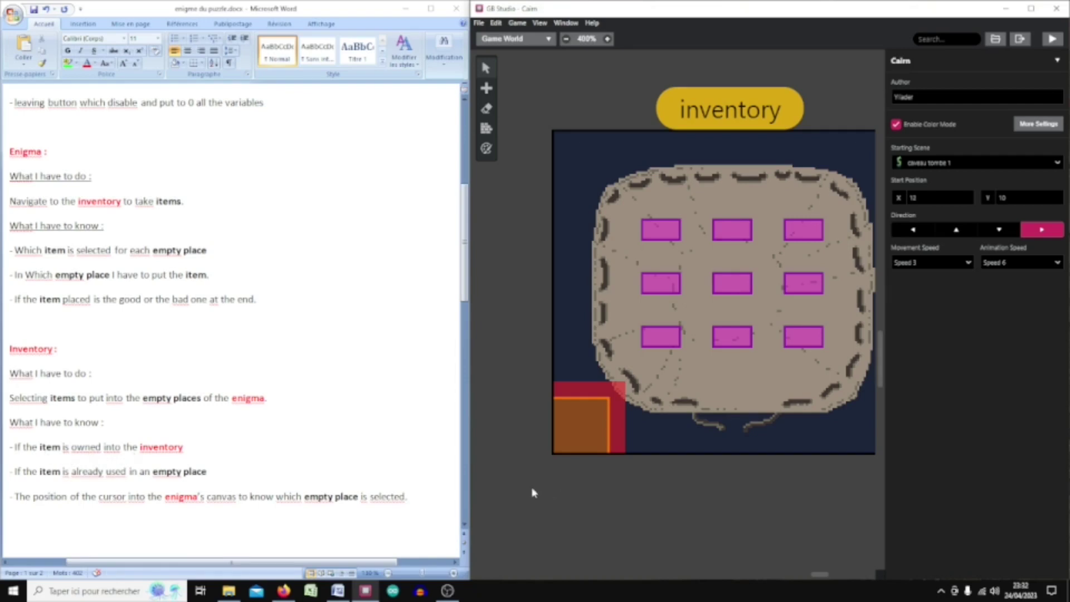
scroll(530, 284, "down", 4)
scroll(530, 284, "up", 3)
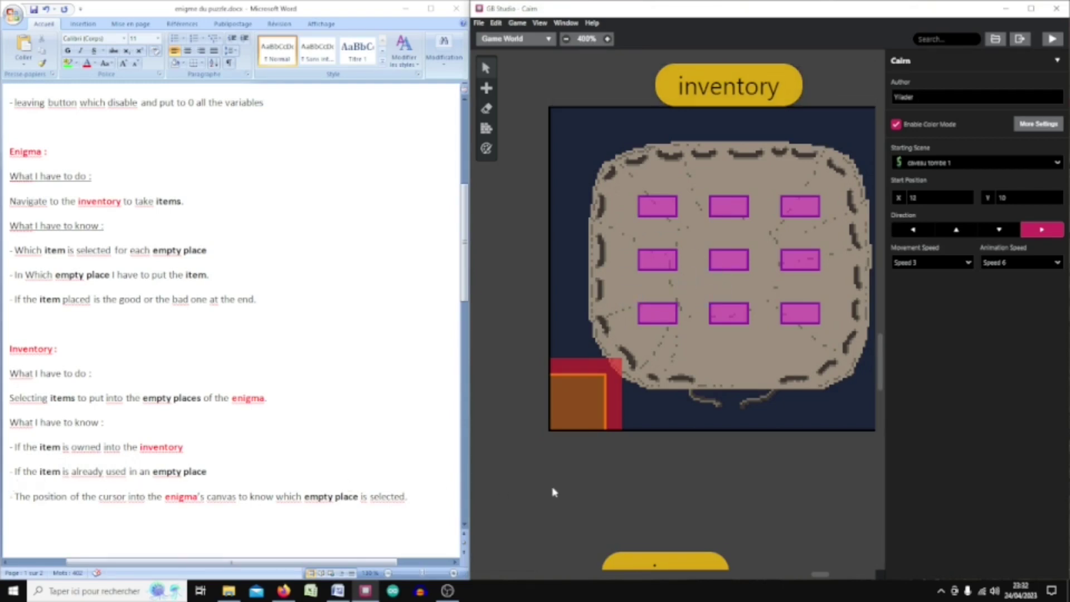
scroll(552, 490, "down", 4)
middle_click_drag(535, 309, 521, 485)
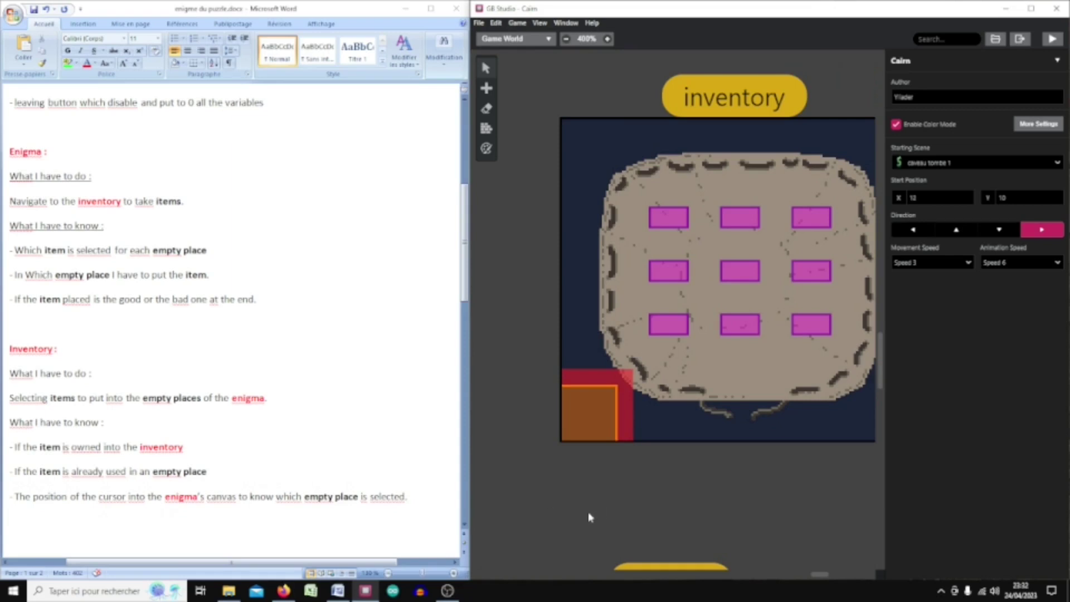
scroll(590, 518, "down", 5)
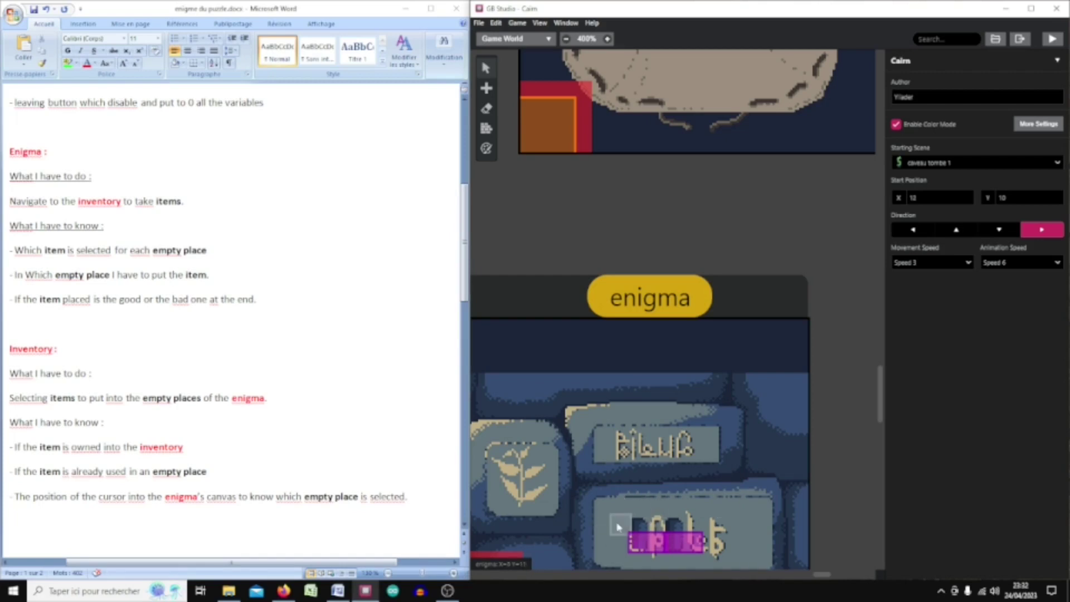
scroll(825, 391, "down", 3)
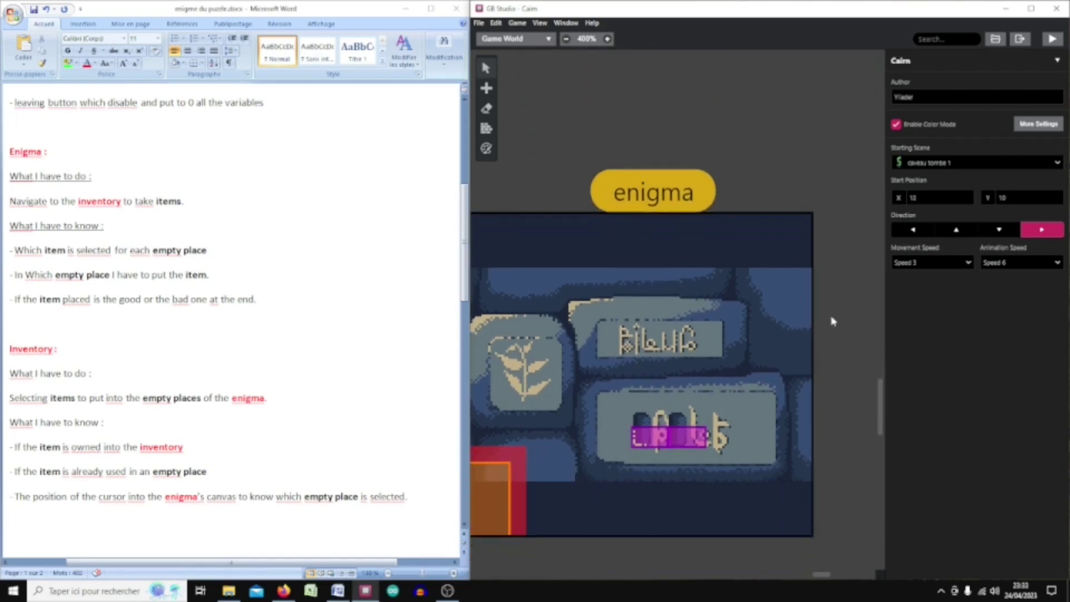
left_click_drag(465, 251, 451, 380)
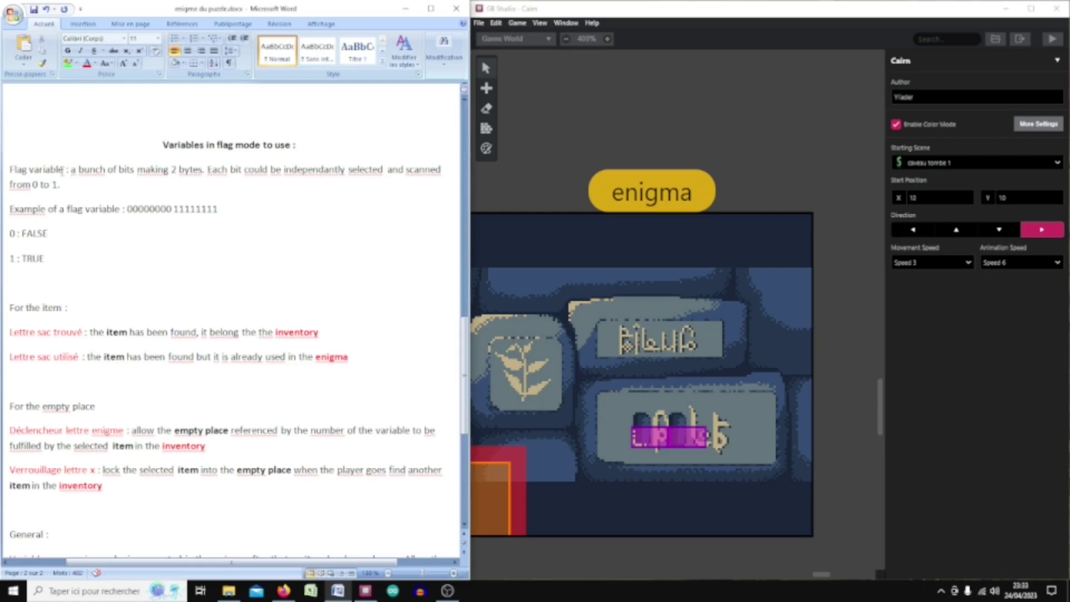
left_click_drag(61, 171, 8, 169)
left_click(124, 236)
scroll(540, 234, "up", 5)
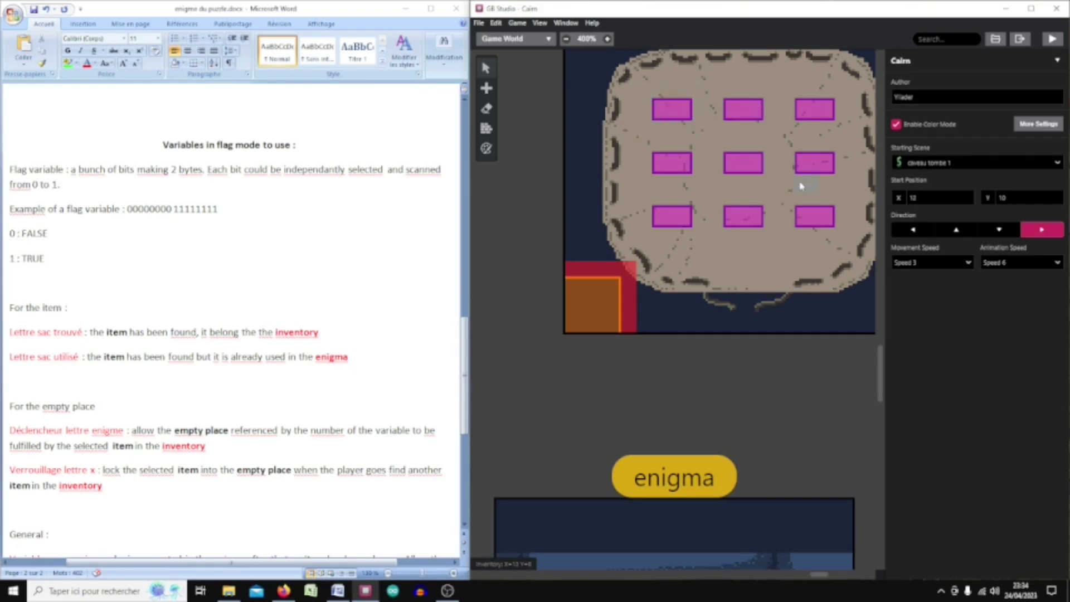
scroll(131, 332, "down", 1)
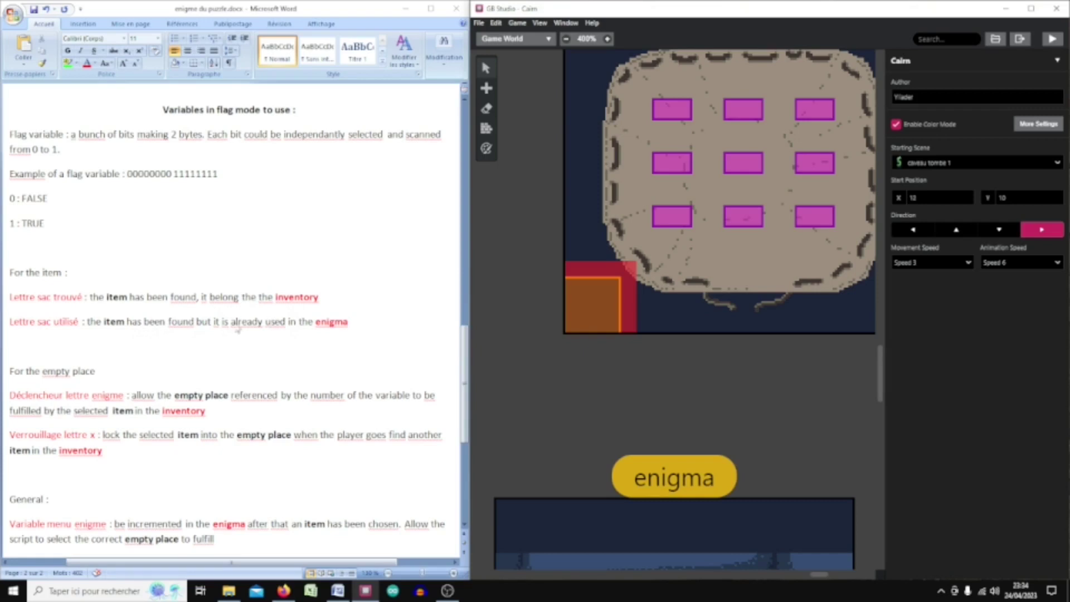
middle_click_drag(542, 401, 568, 266)
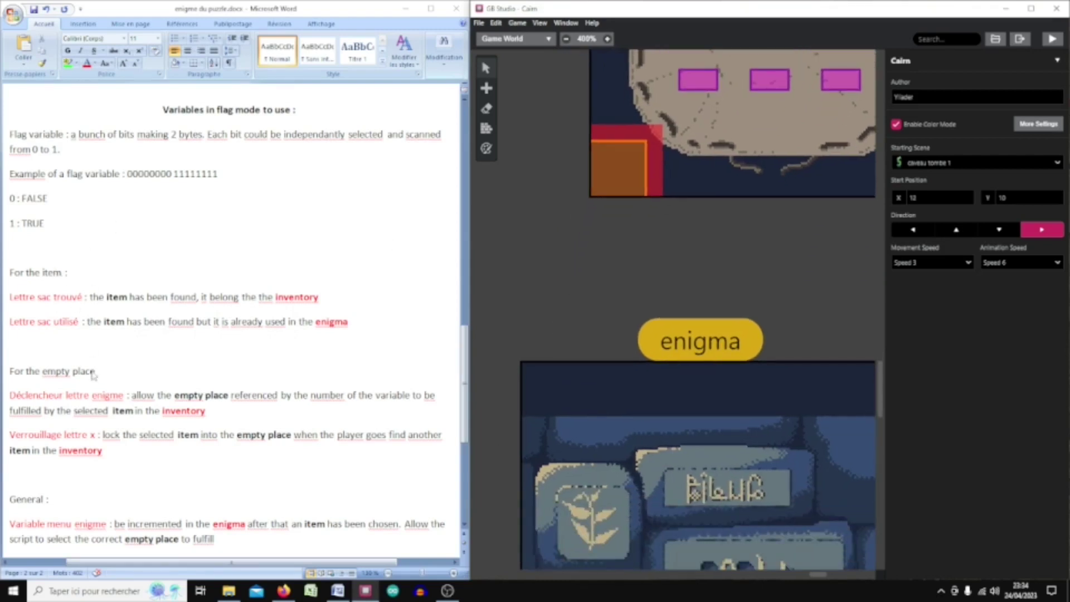
middle_click_drag(530, 217, 517, 102)
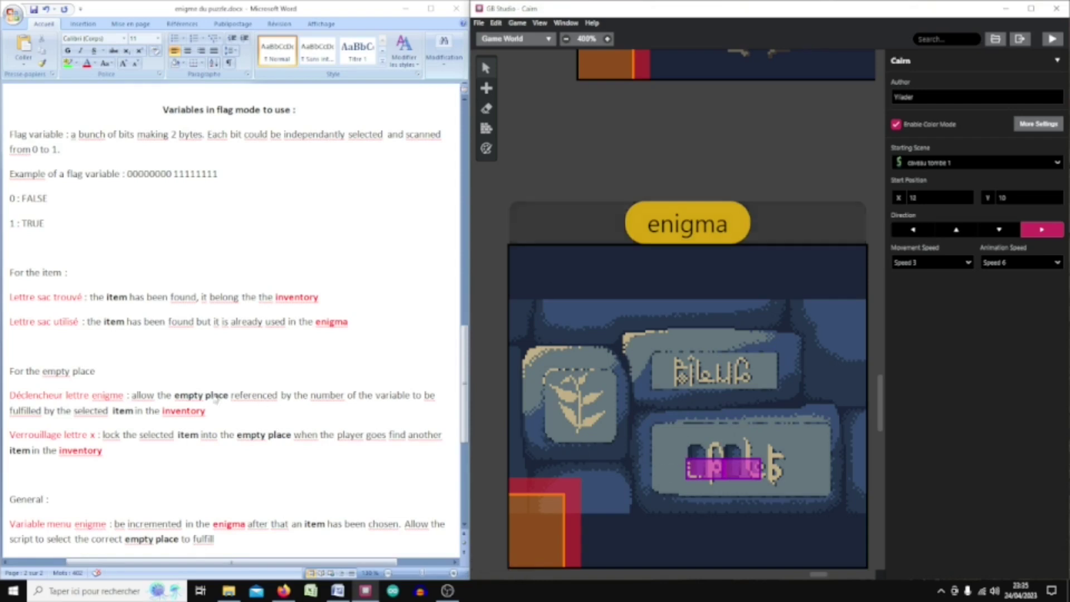
scroll(216, 397, "down", 1)
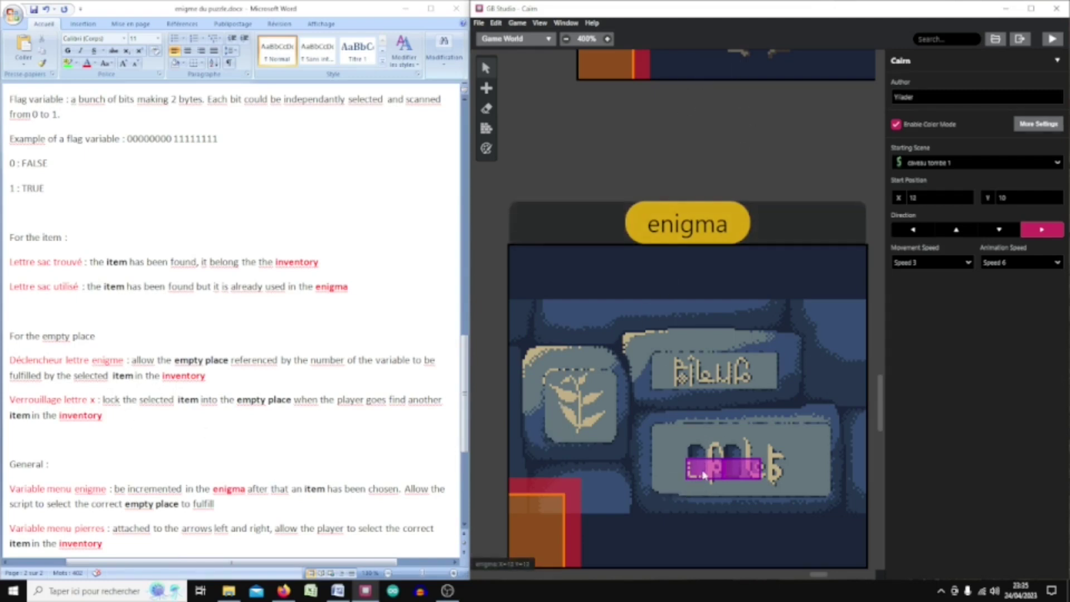
scroll(145, 468, "down", 3)
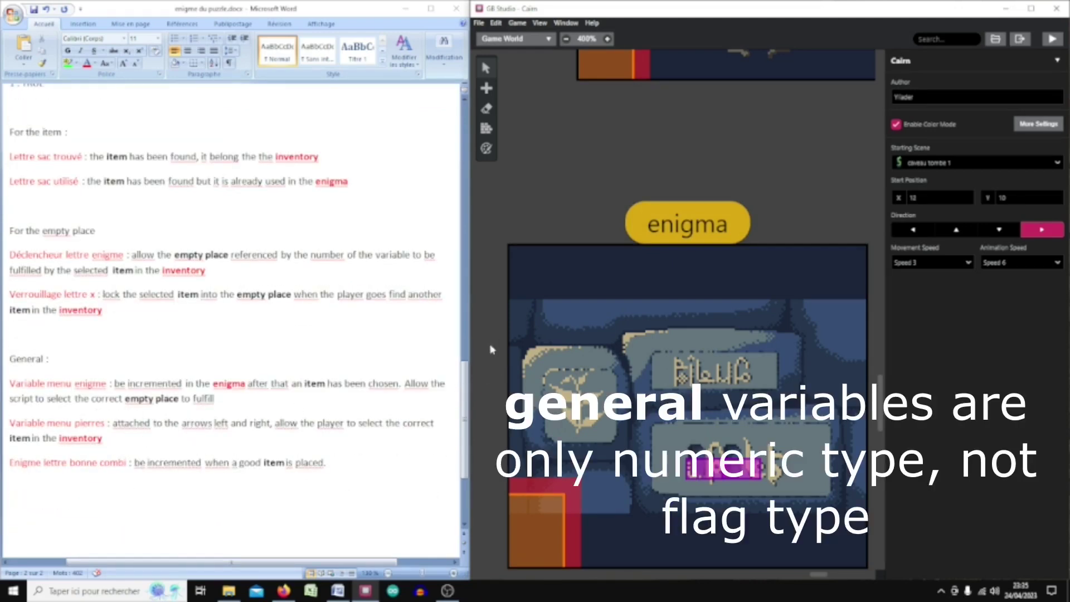
scroll(491, 350, "up", 3)
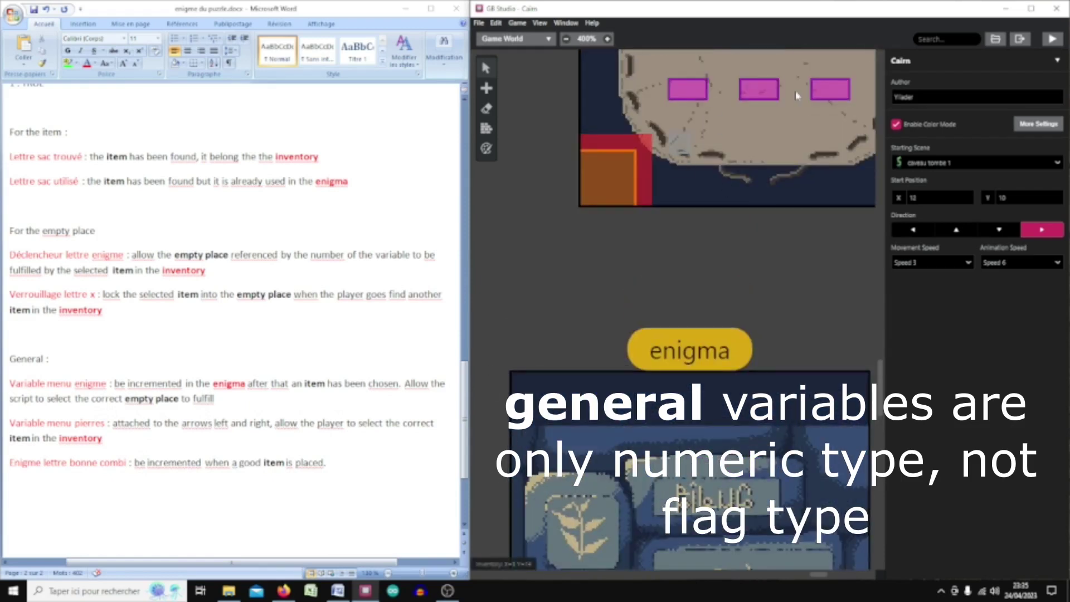
scroll(568, 267, "down", 2)
scroll(507, 182, "down", 1)
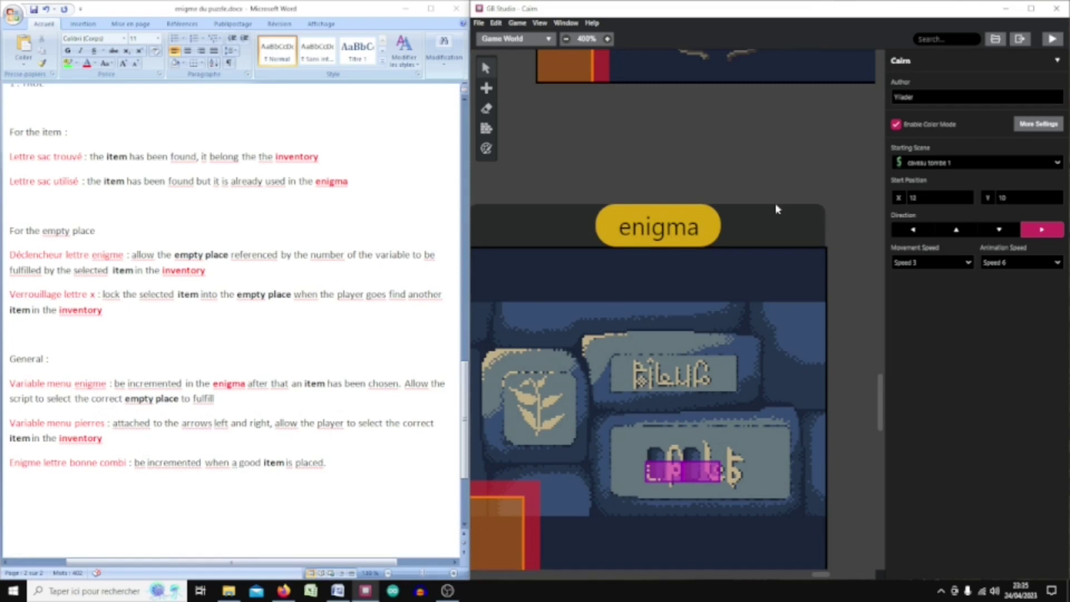
scroll(641, 147, "left", 2)
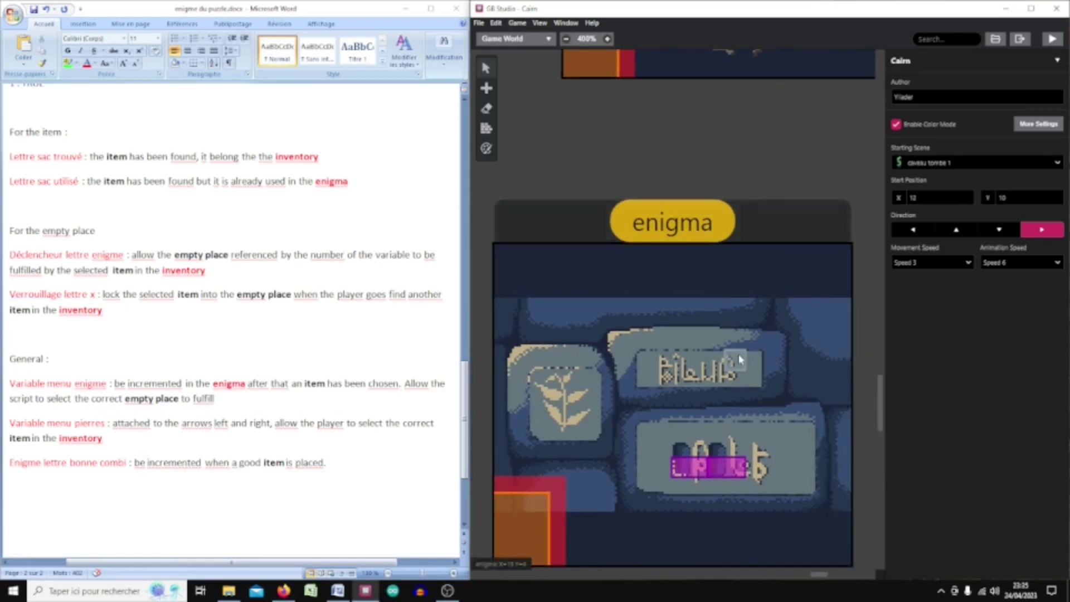
Select the enigma scene's 'lettre 0 - S + script' actor and view its On Update script.
left_click(640, 517)
scroll(720, 341, "down", 2)
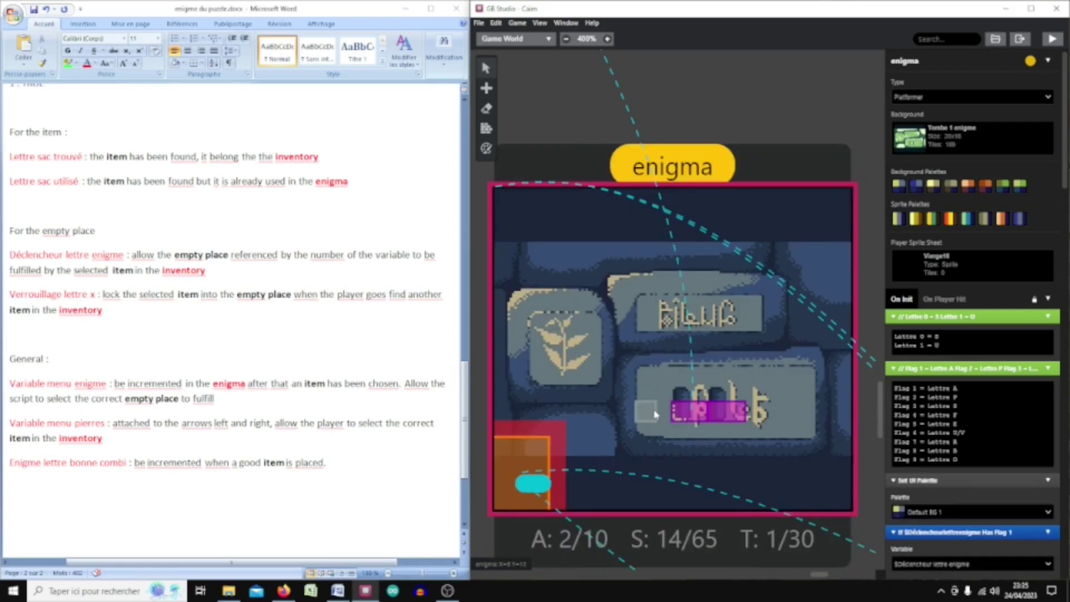
left_click(680, 414)
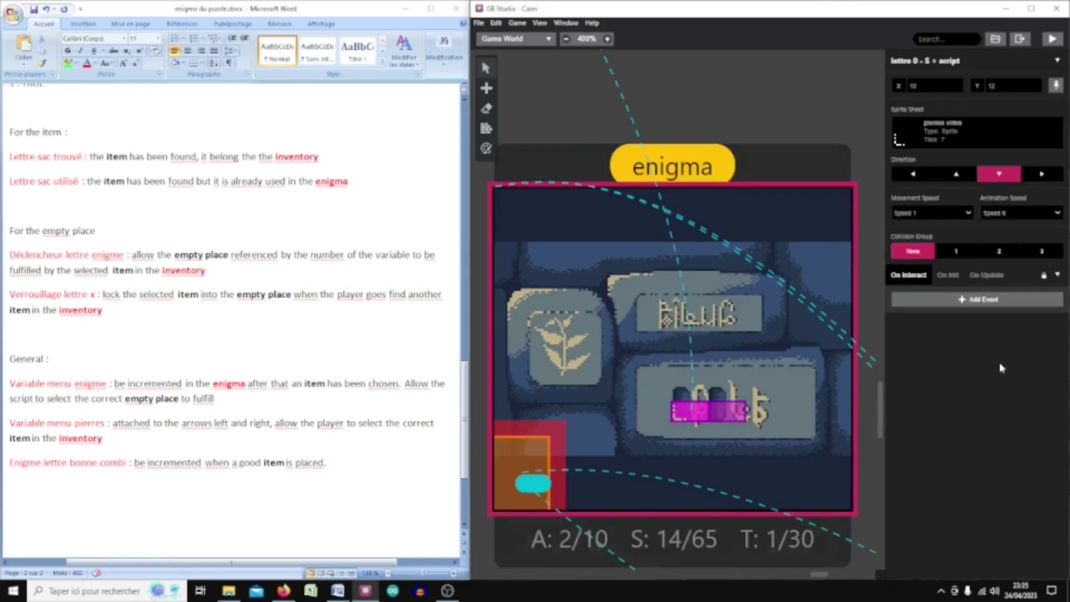
left_click(985, 276)
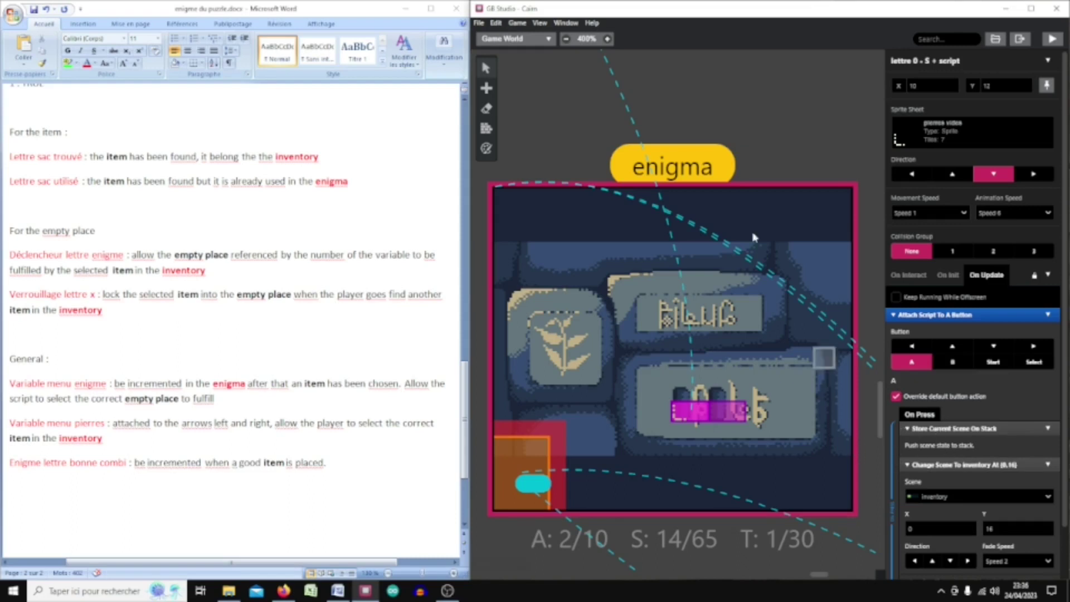
scroll(752, 234, "up", 5)
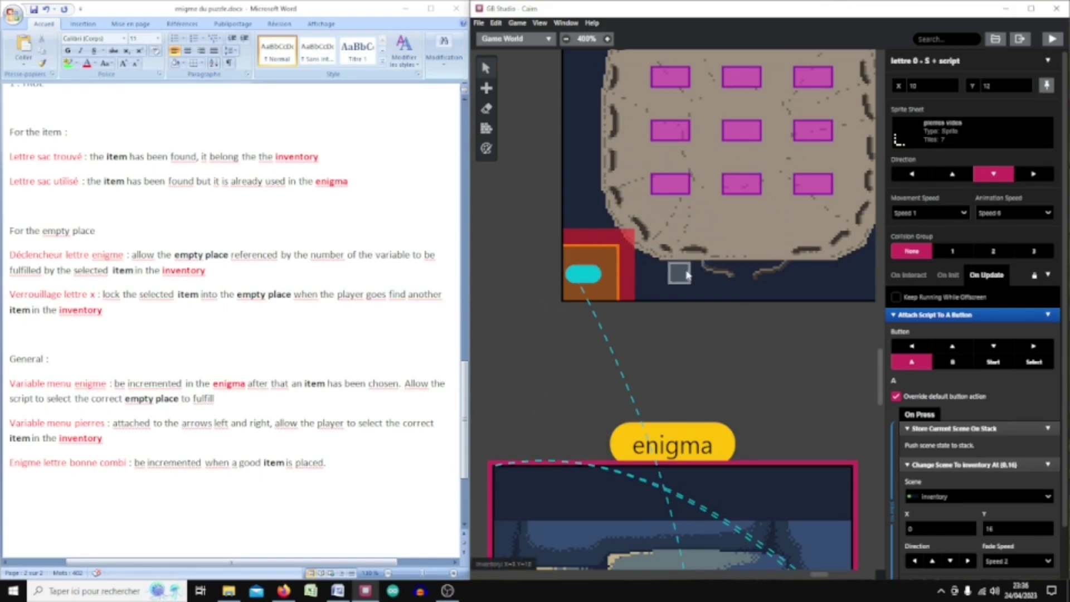
Inspect the inventory's menu enigme trigger and Lettre A actor, then show the scene's On Init script.
scroll(697, 168, "up", 3)
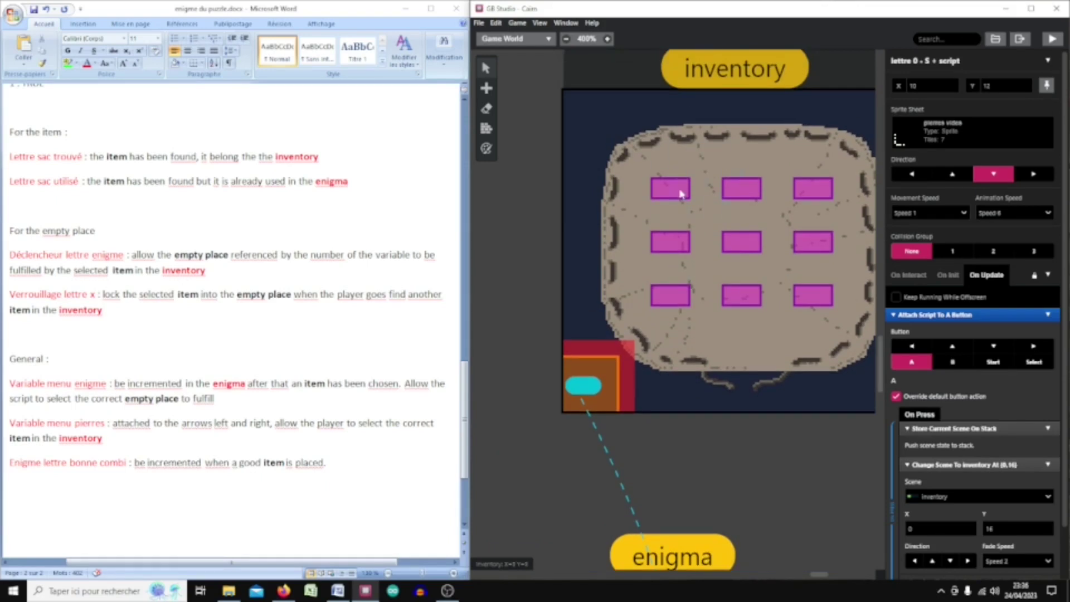
scroll(677, 329, "down", 3)
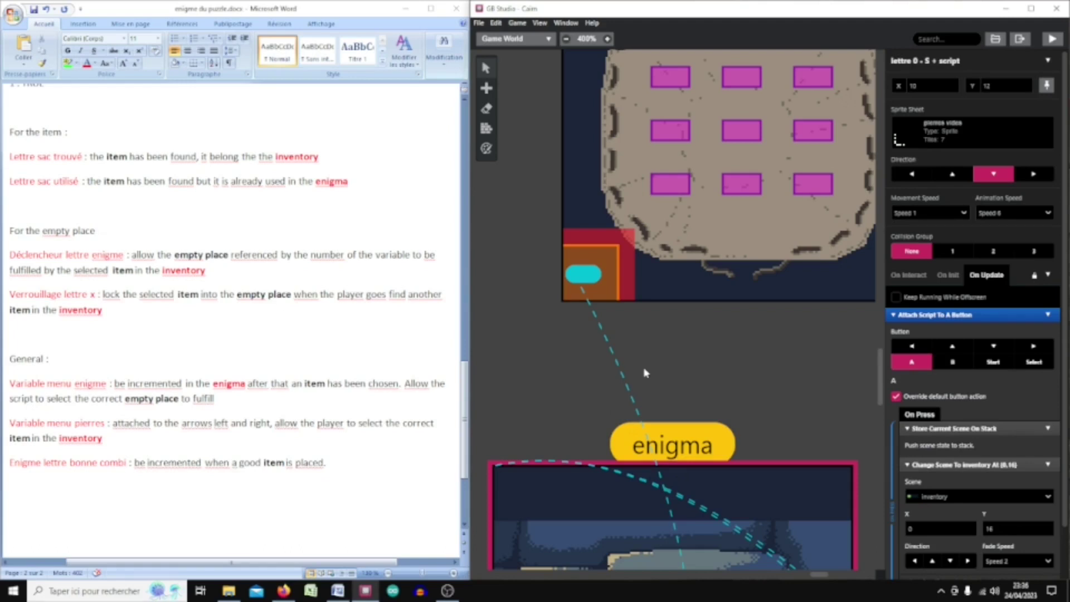
scroll(721, 175, "up", 3)
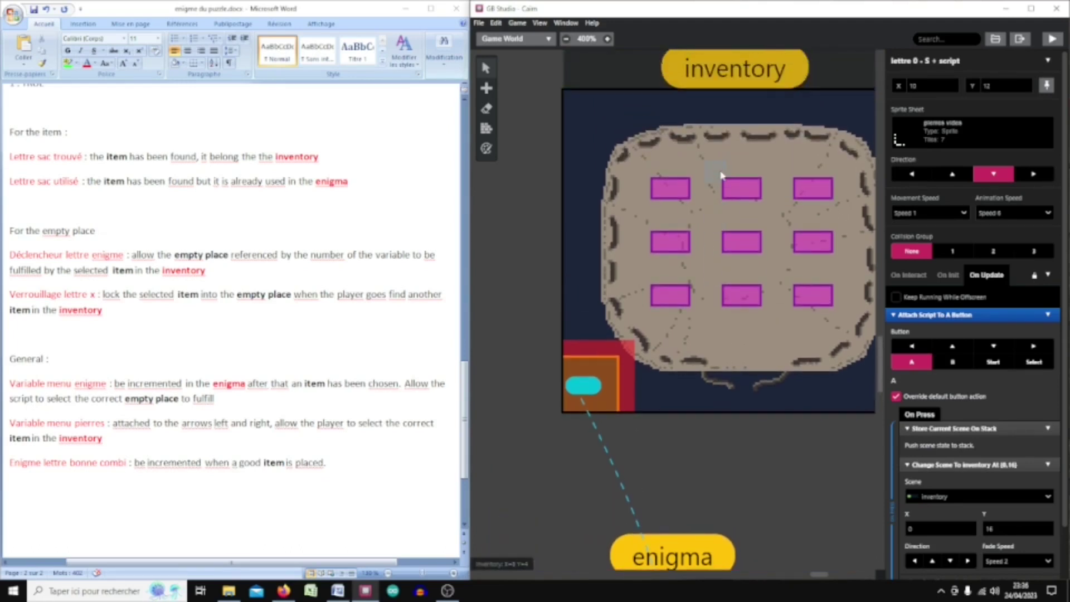
scroll(721, 296, "down", 3)
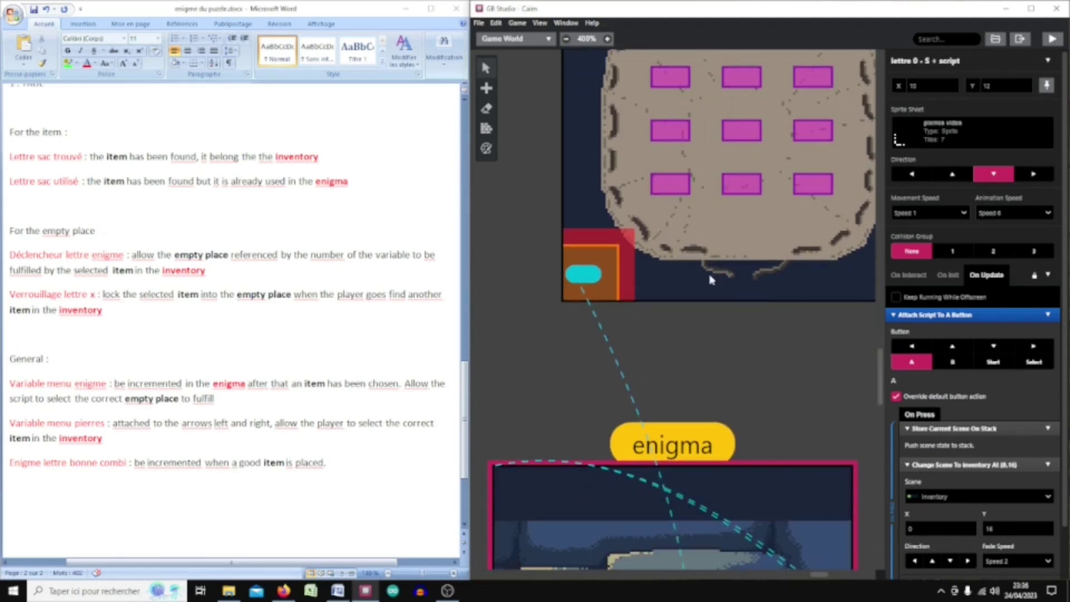
left_click(605, 181)
scroll(641, 290, "up", 3)
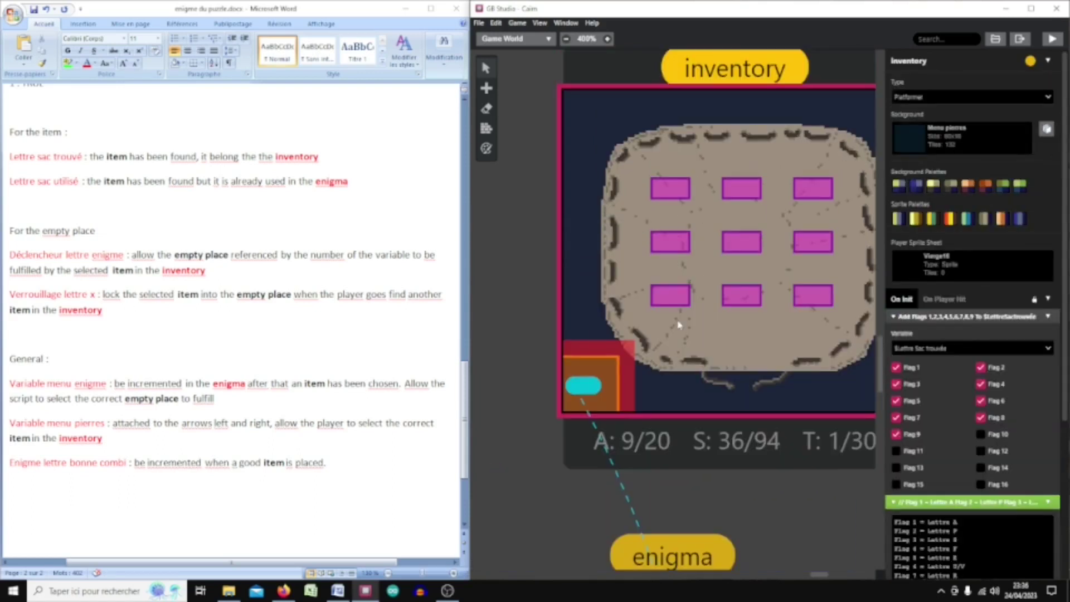
left_click(607, 376)
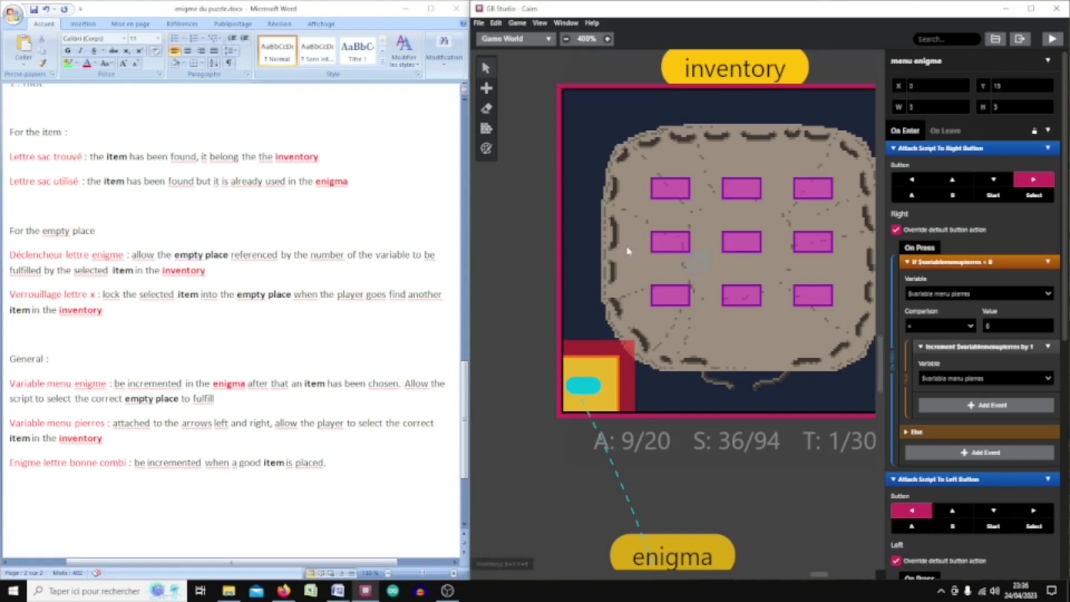
left_click(671, 194)
left_click(605, 167)
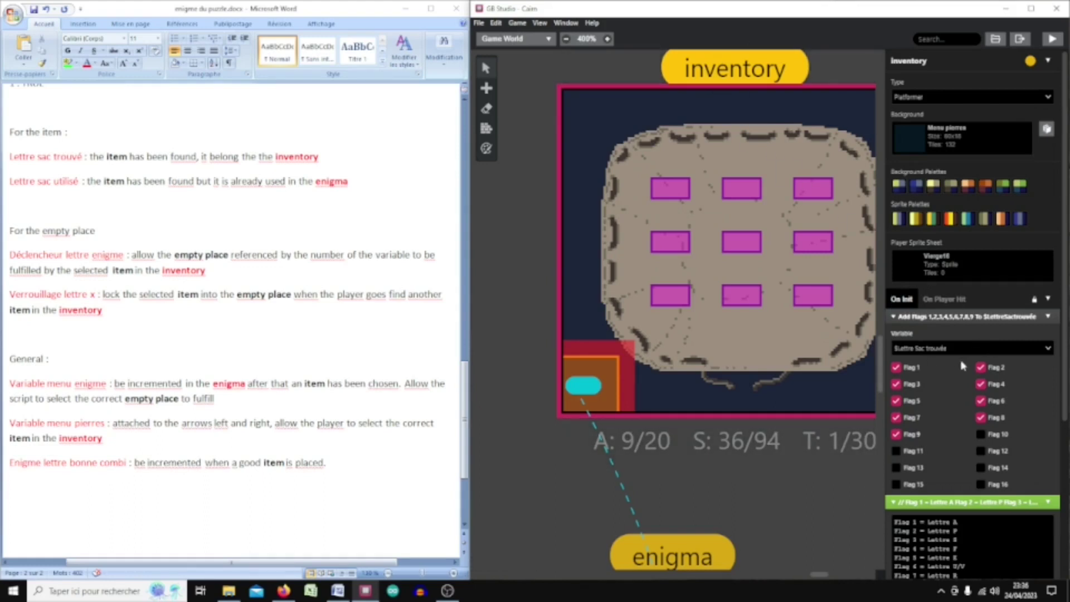
Scroll through the inventory On Init script and collapse the $LettreSactrouvée Has Flag 1 check.
scroll(959, 357, "down", 4)
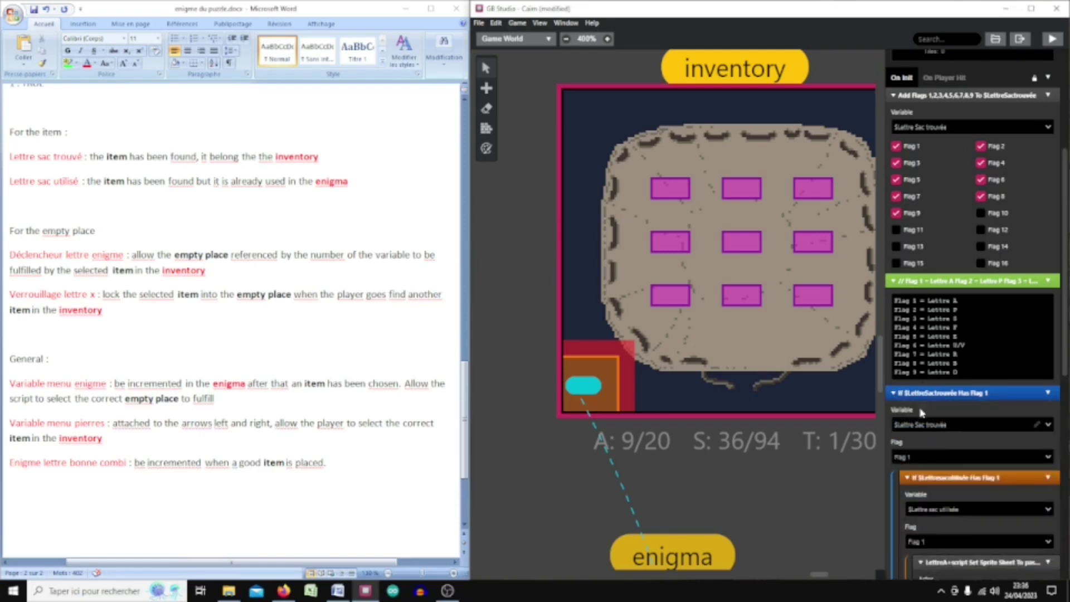
scroll(944, 436, "down", 2)
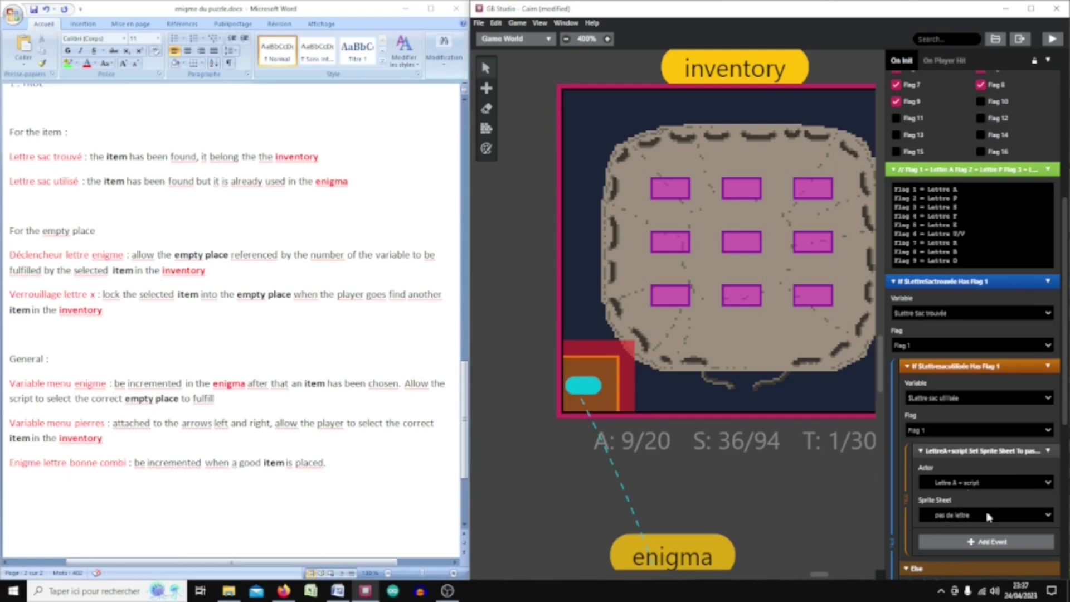
scroll(956, 528, "down", 3)
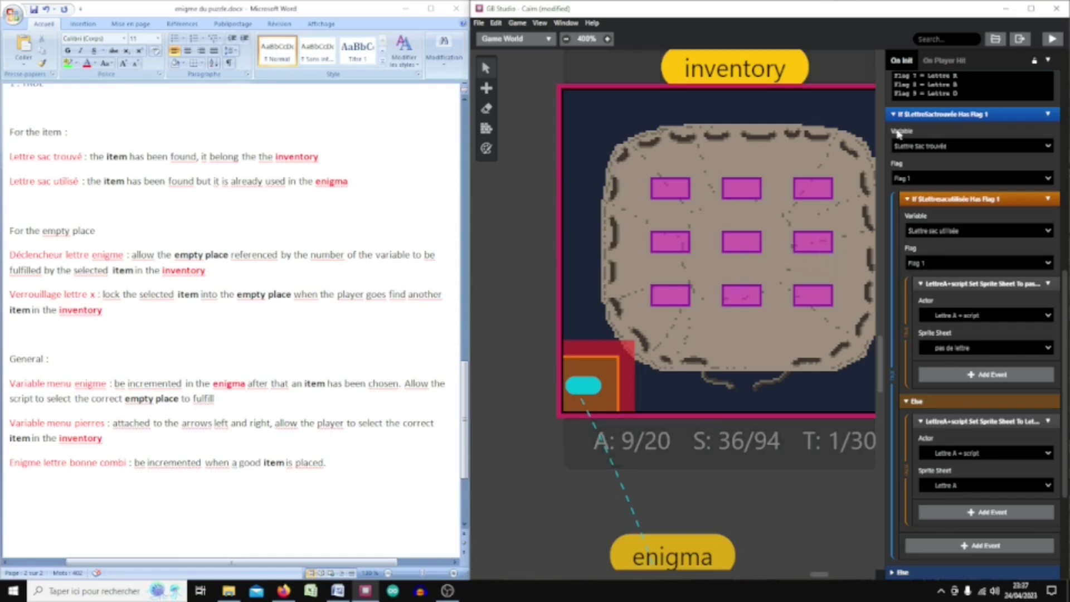
left_click(893, 115)
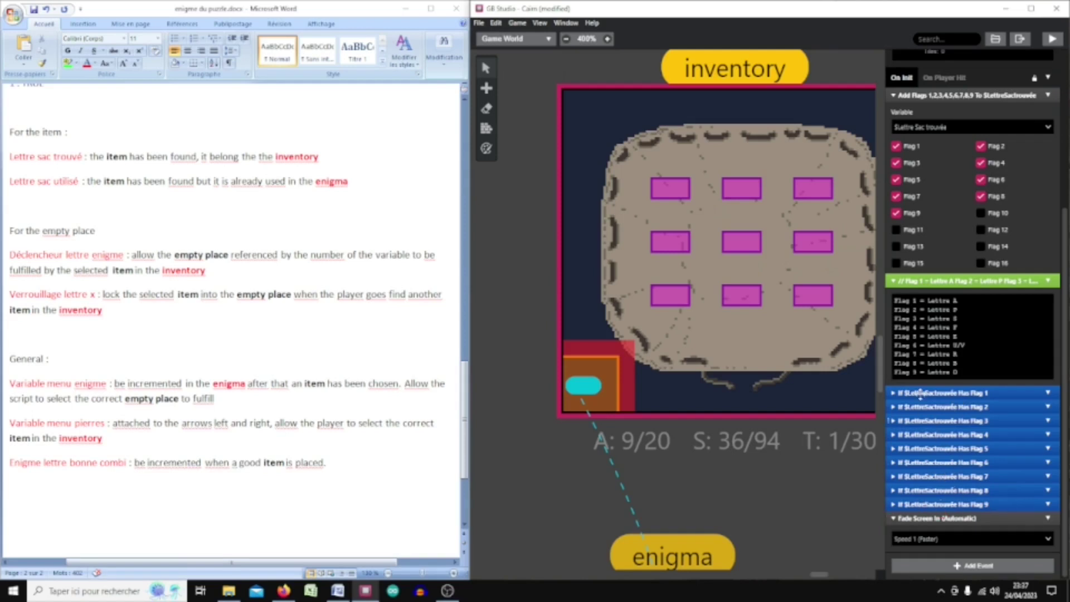
middle_click_drag(771, 502, 735, 519)
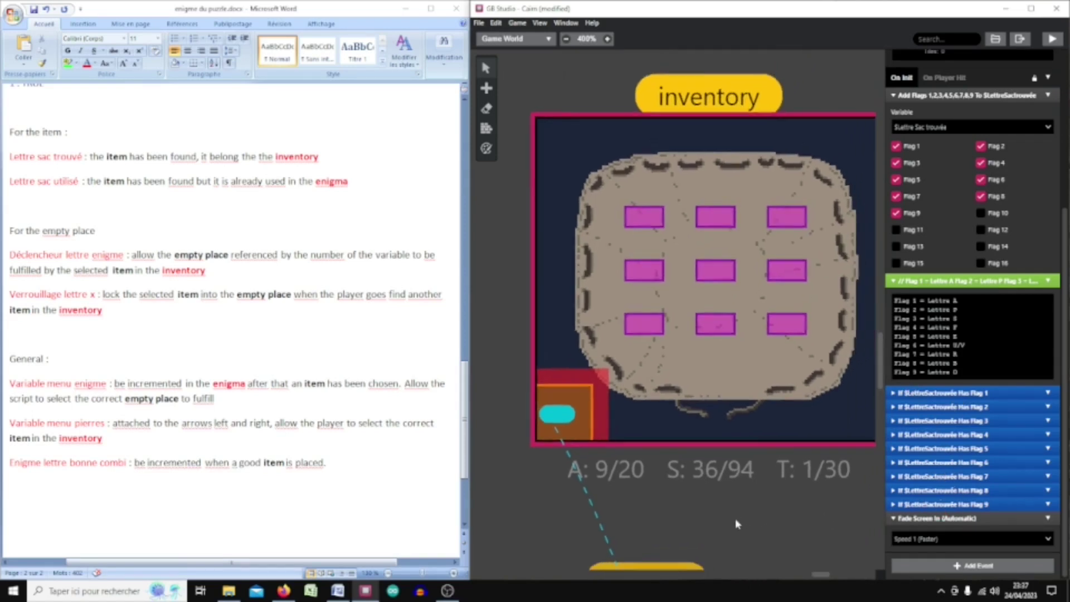
Select the Lettre A + script actor and inspect its On Update case 0 flag check.
left_click(646, 219)
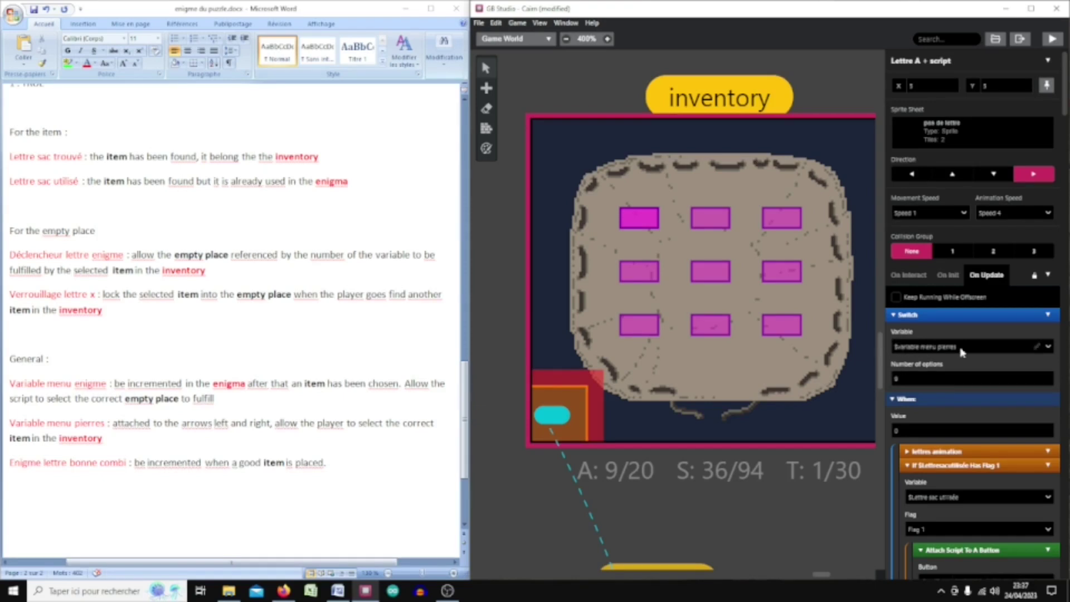
scroll(908, 256, "down", 1)
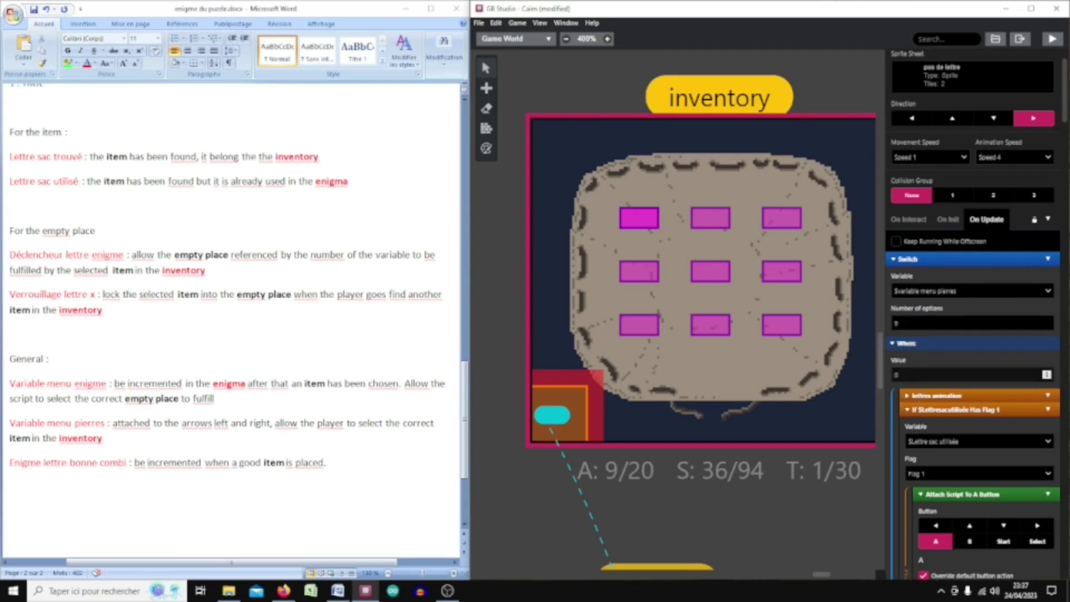
scroll(919, 385, "down", 1)
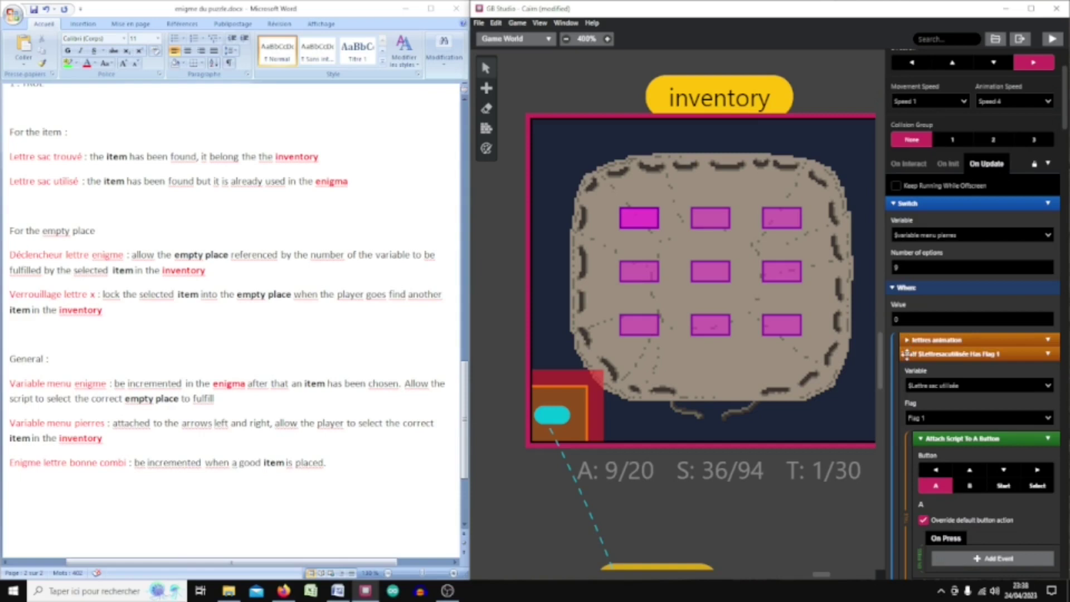
left_click(908, 354)
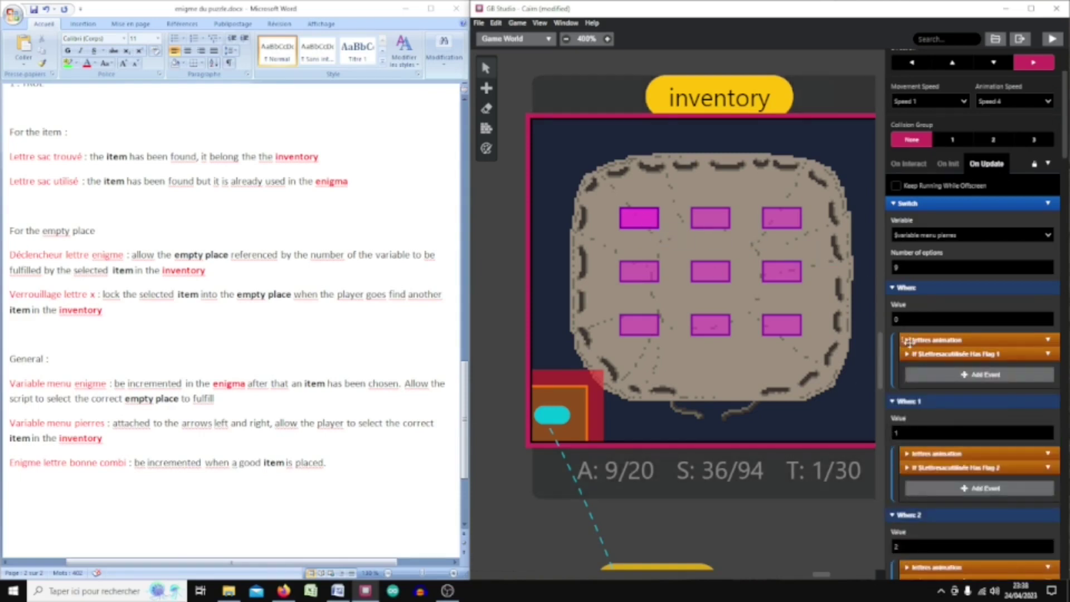
left_click(904, 340)
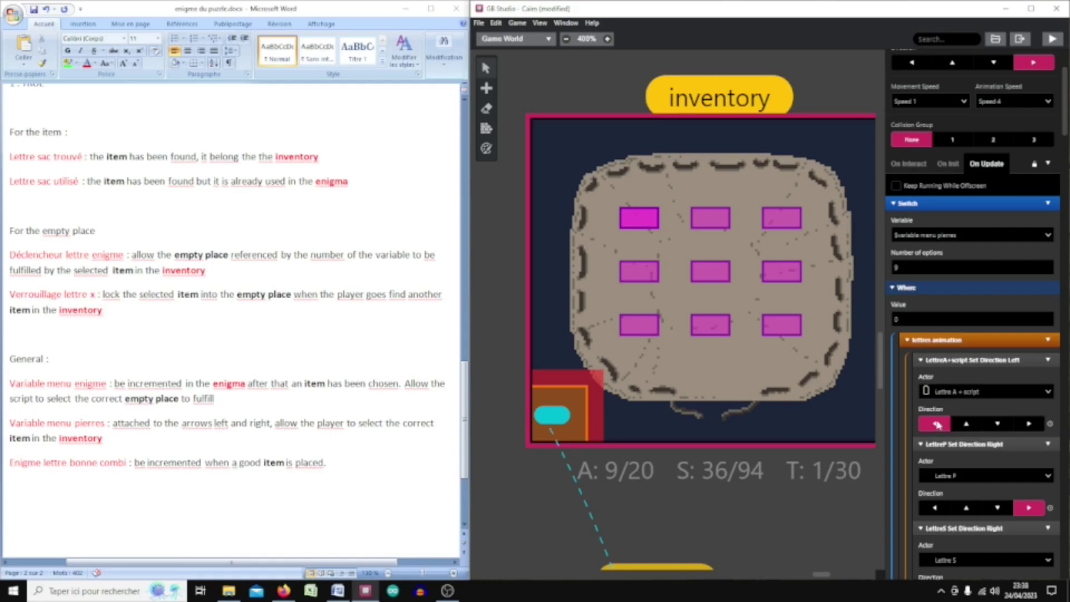
left_click(907, 339)
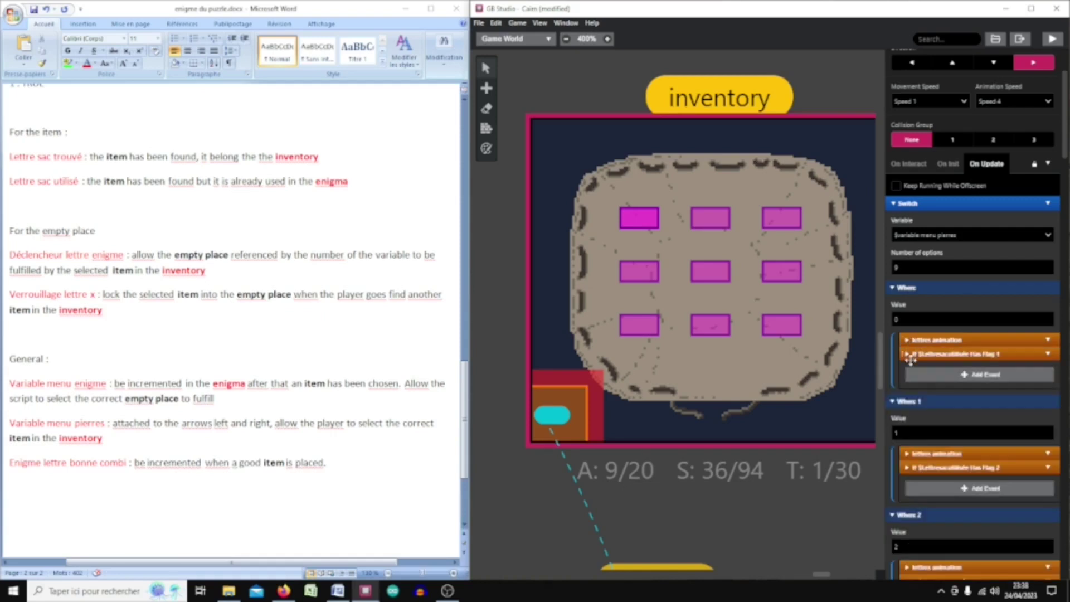
left_click(908, 354)
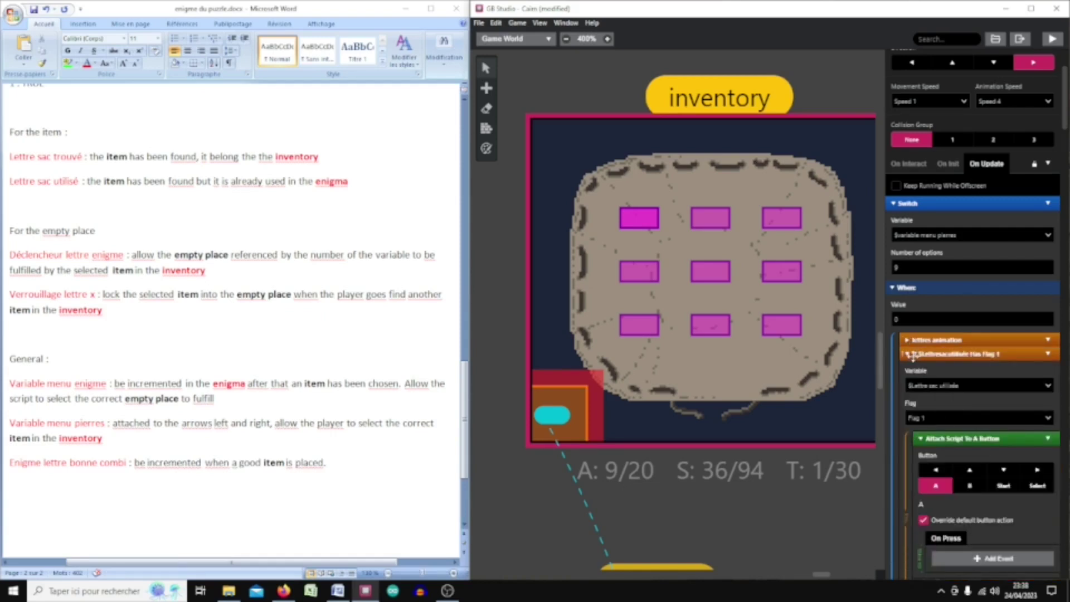
left_click(907, 354)
In lettres animation, switch Set Direction to Right, back to Left, then collapse the group.
left_click(907, 339)
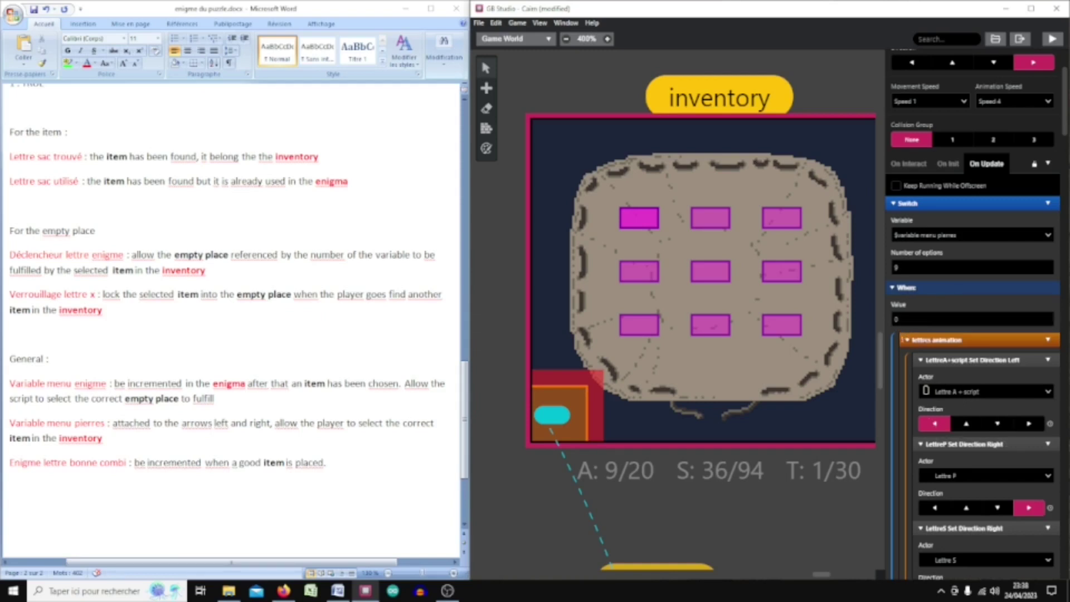
left_click(1029, 425)
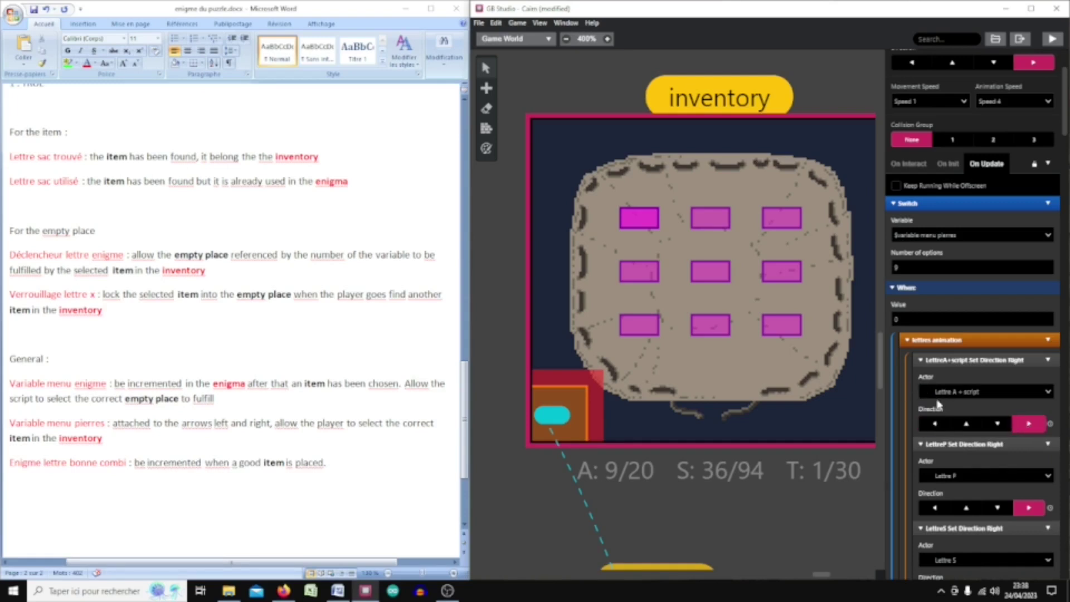
left_click(935, 423)
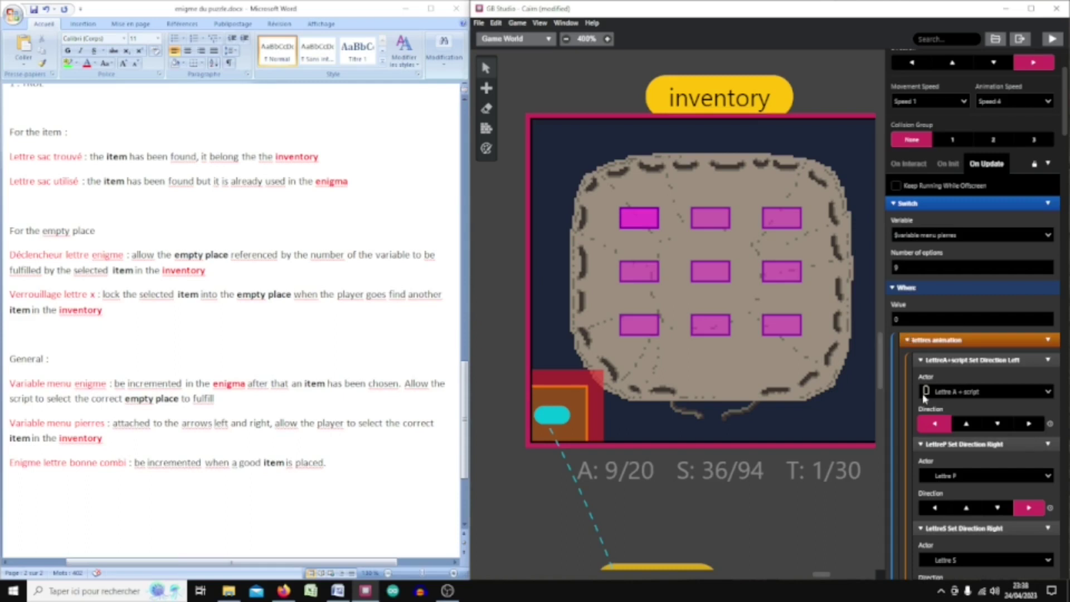
left_click(906, 340)
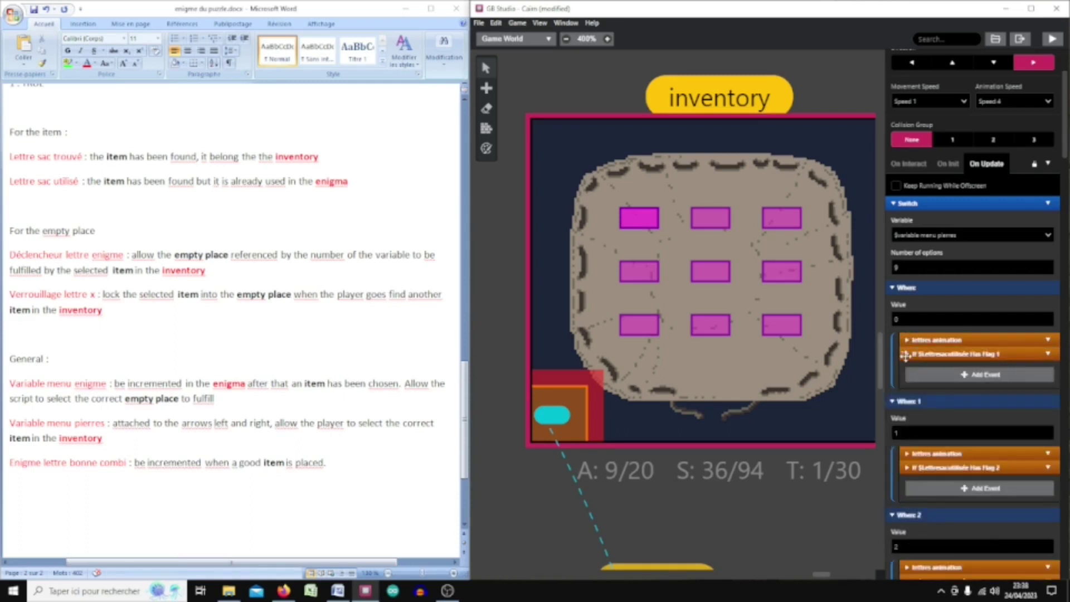
Expand the case 0 flag check and the Add Flags 1 to $Déclencheur lettre enigme event.
left_click(908, 354)
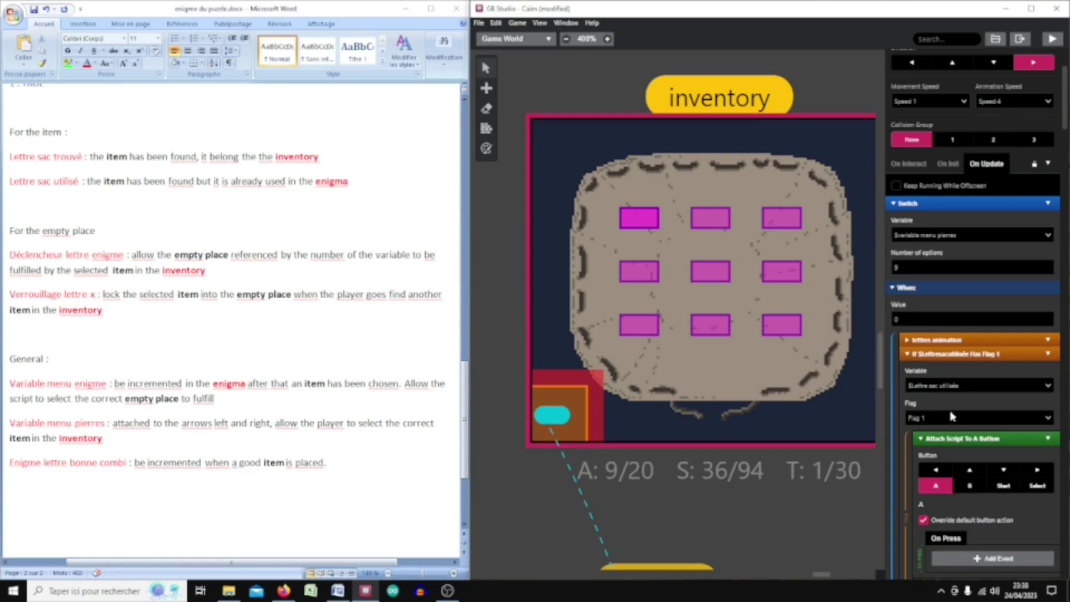
scroll(952, 416, "down", 1)
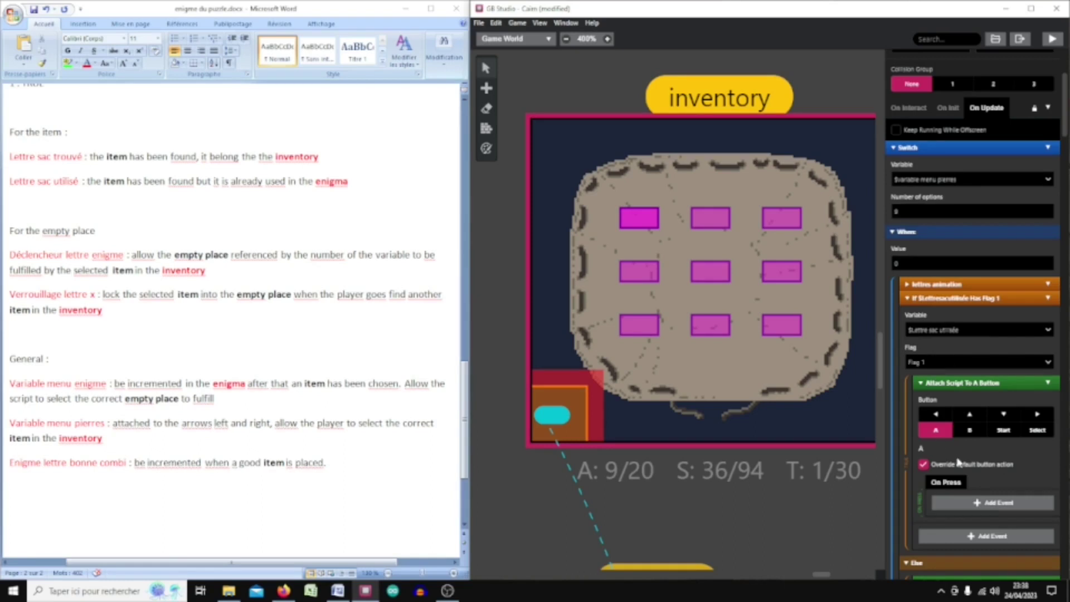
scroll(952, 453, "down", 2)
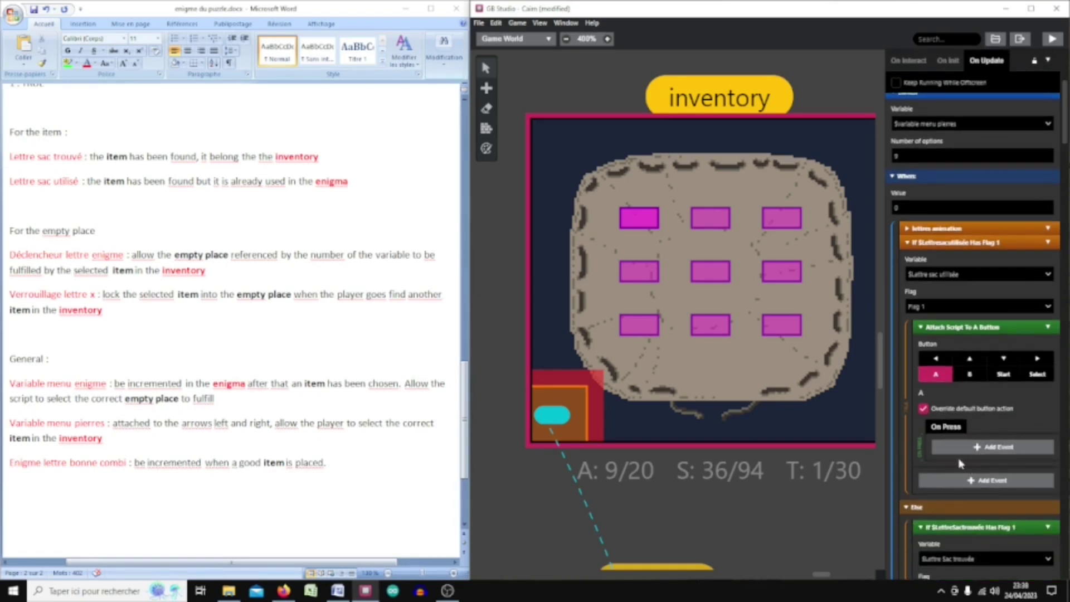
scroll(959, 434, "down", 2)
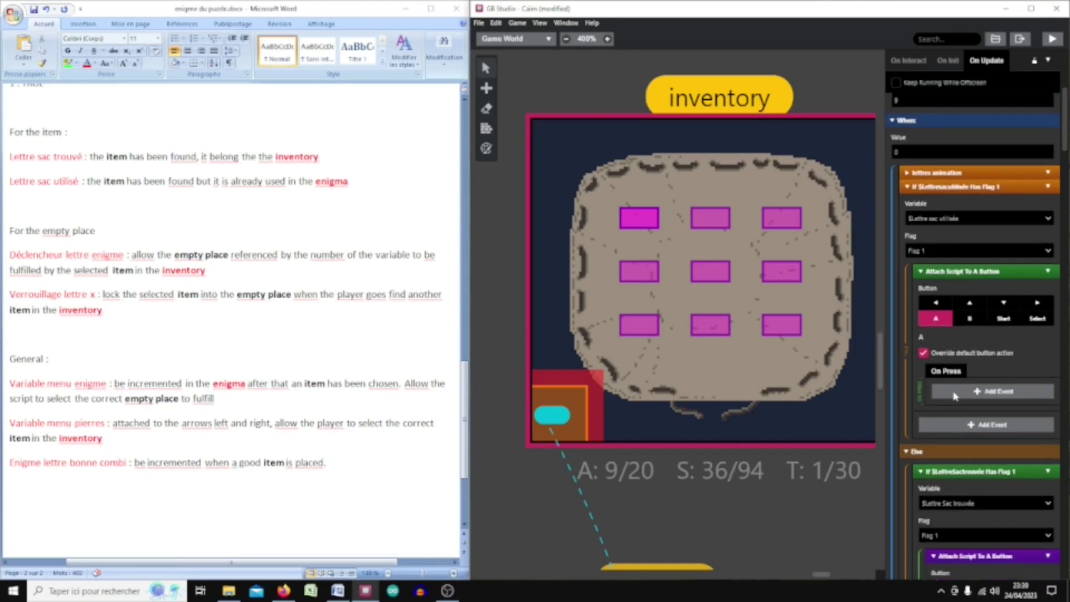
scroll(921, 365, "down", 2)
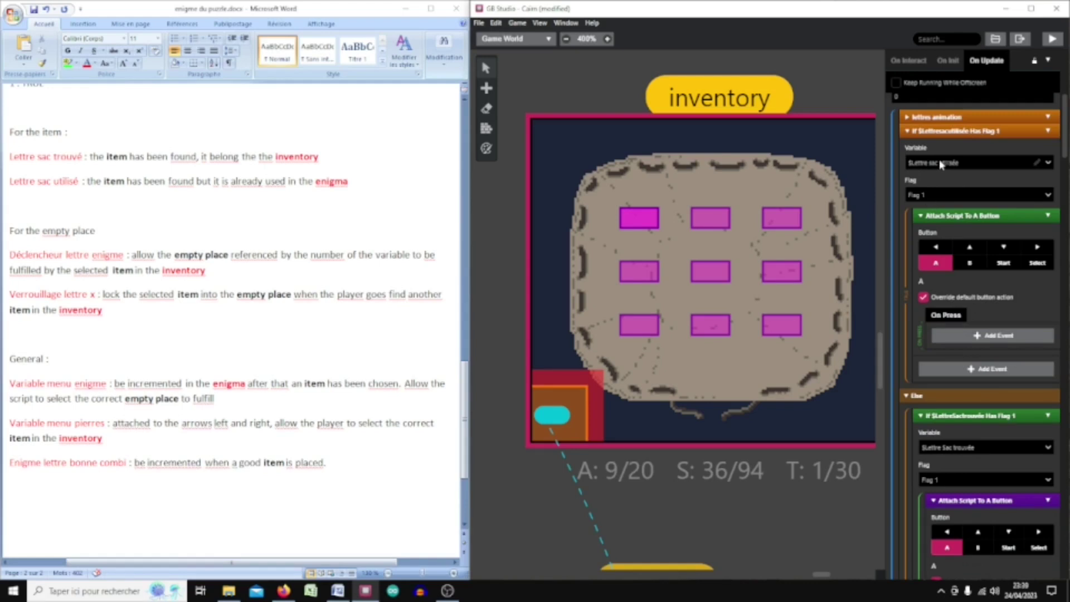
scroll(952, 472, "down", 4)
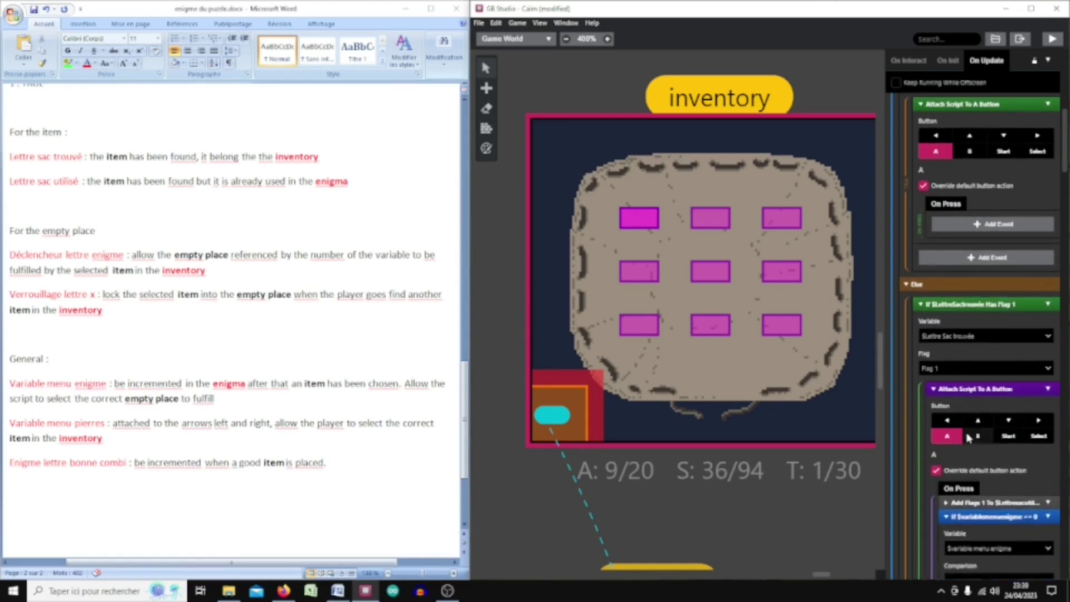
scroll(964, 446, "down", 4)
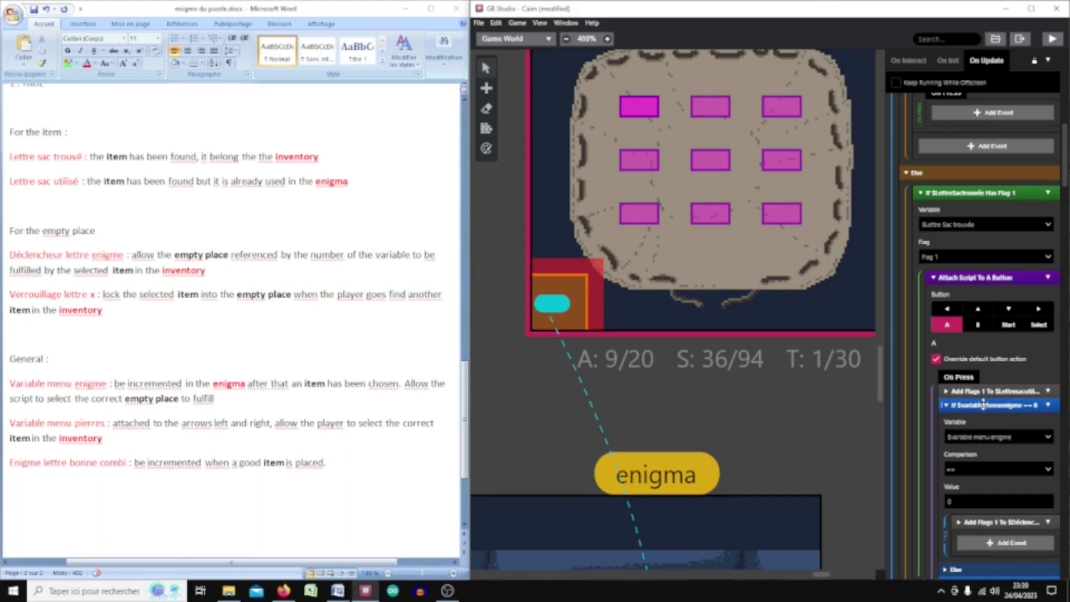
left_click(956, 522)
scroll(995, 400, "down", 3)
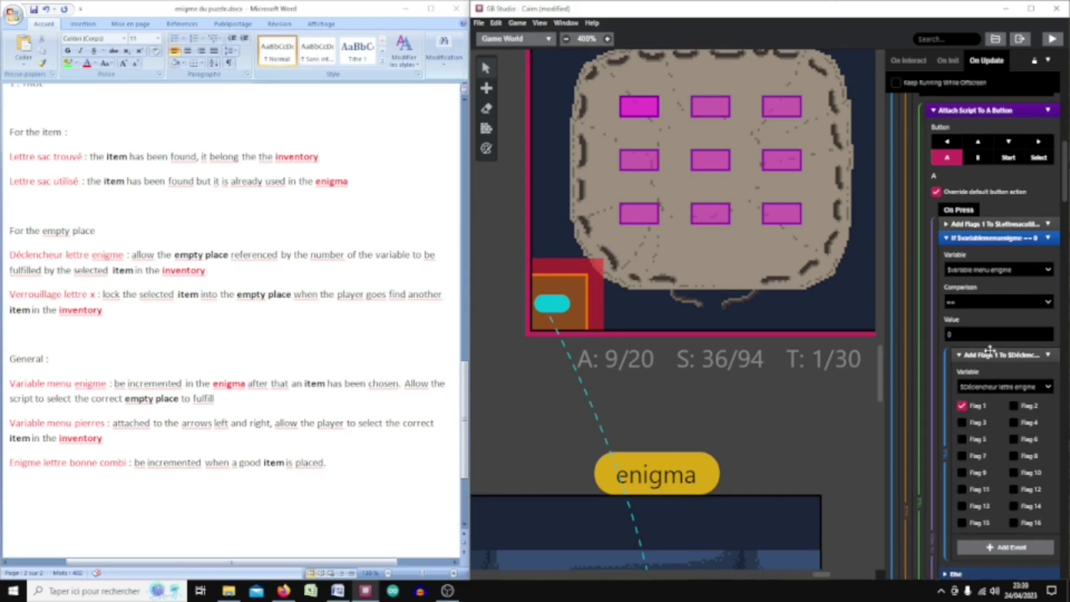
Collapse the $variablemenuenigme == 0 and == 2 conditions, then select the enigma scene.
left_click(946, 236)
scroll(595, 352, "down", 3)
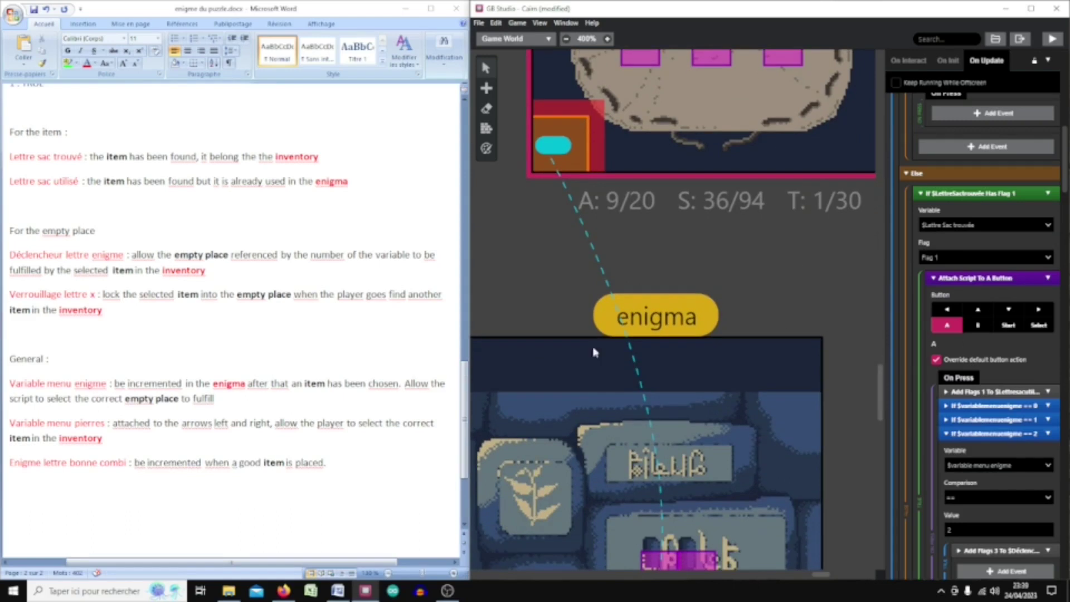
scroll(703, 396, "down", 1)
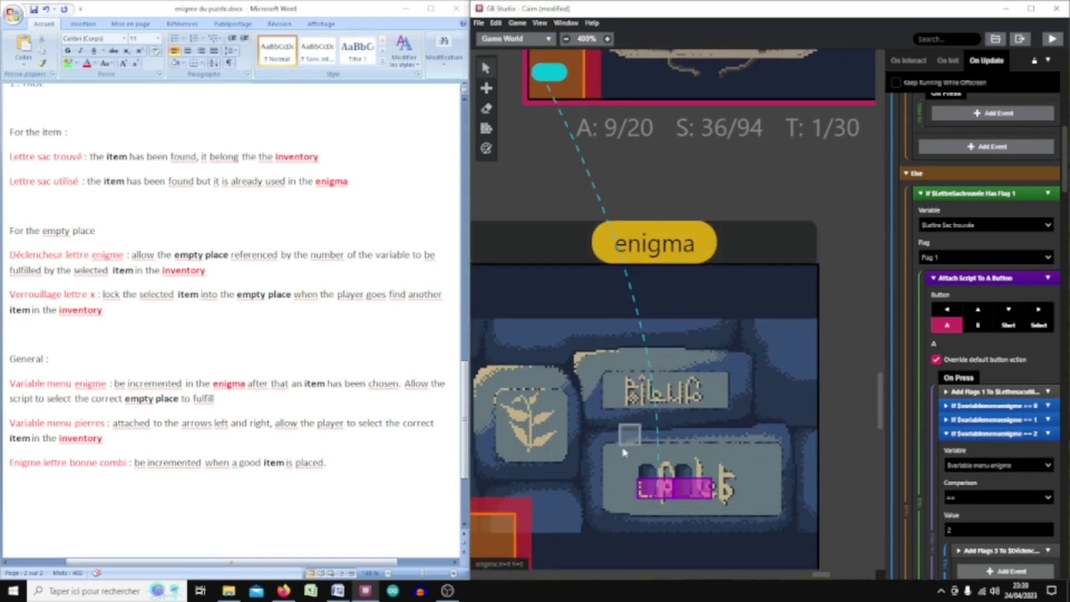
scroll(851, 392, "up", 3)
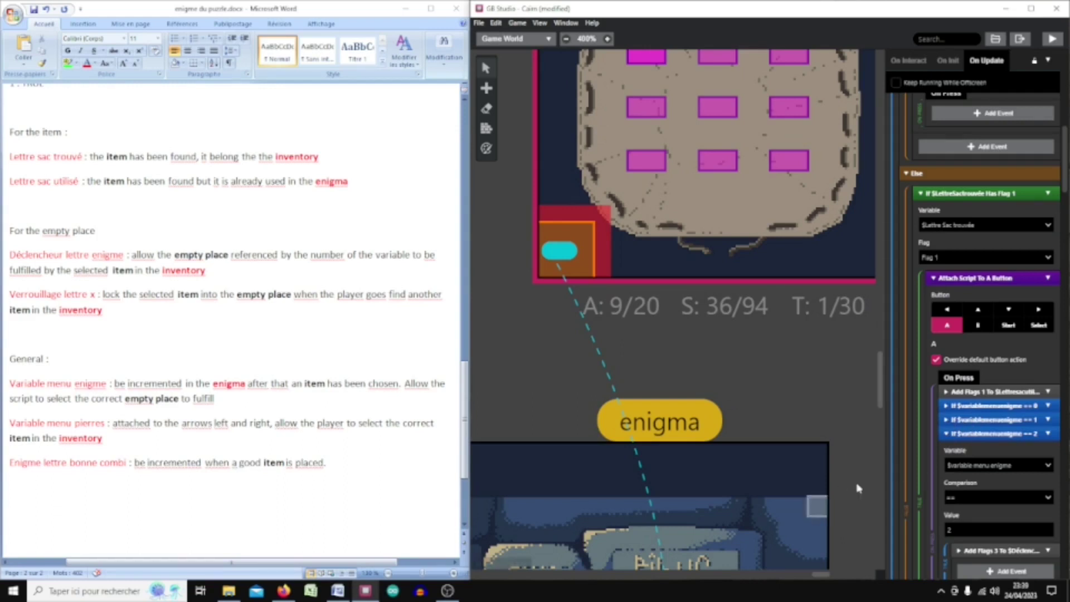
scroll(857, 488, "down", 2)
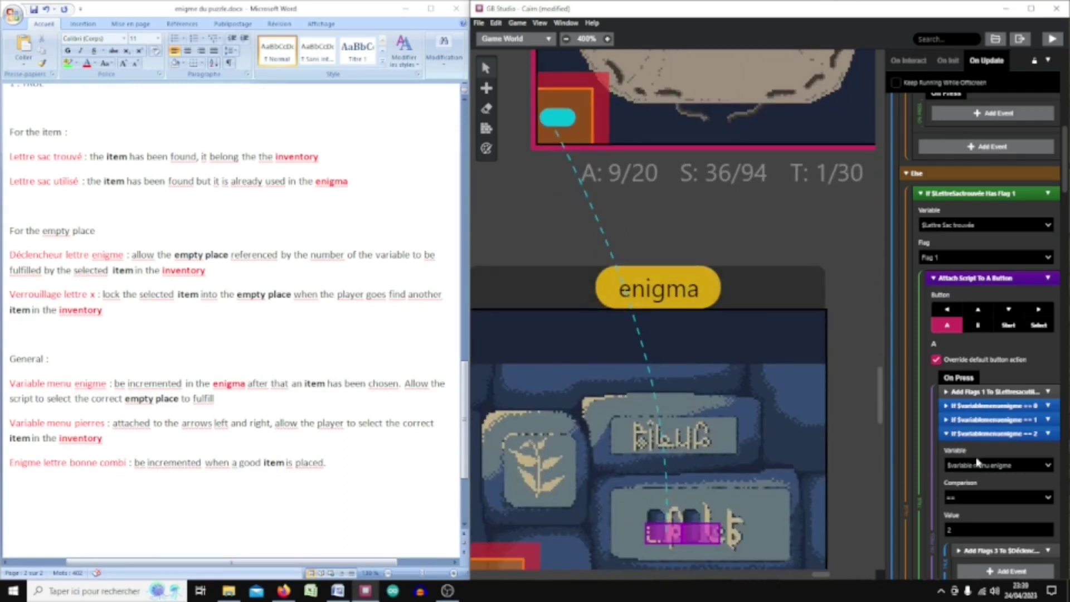
left_click(944, 433)
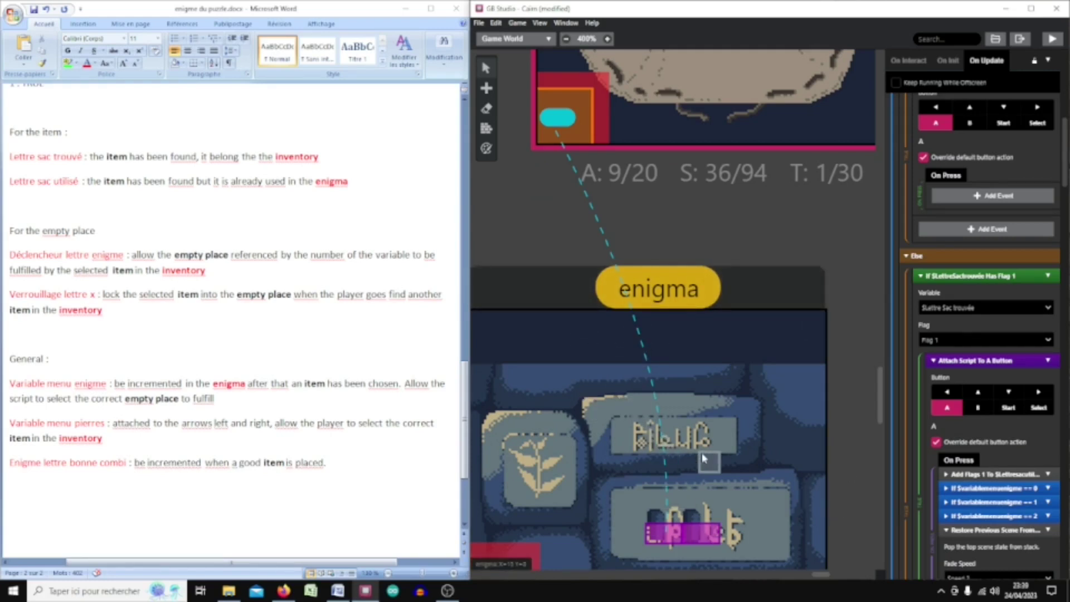
scroll(975, 493, "down", 1)
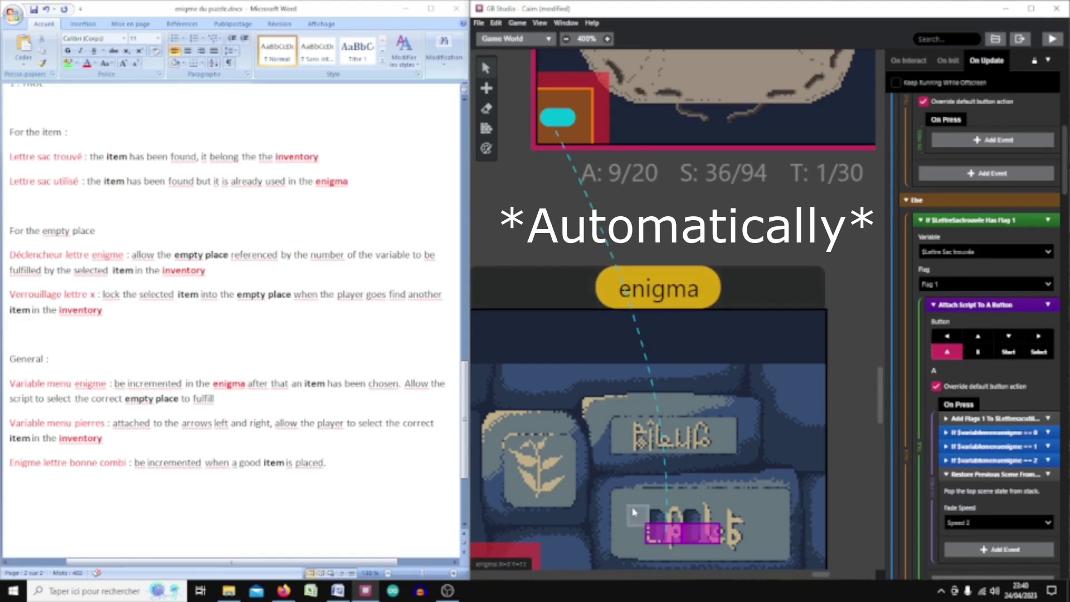
left_click(746, 427)
scroll(746, 427, "down", 2)
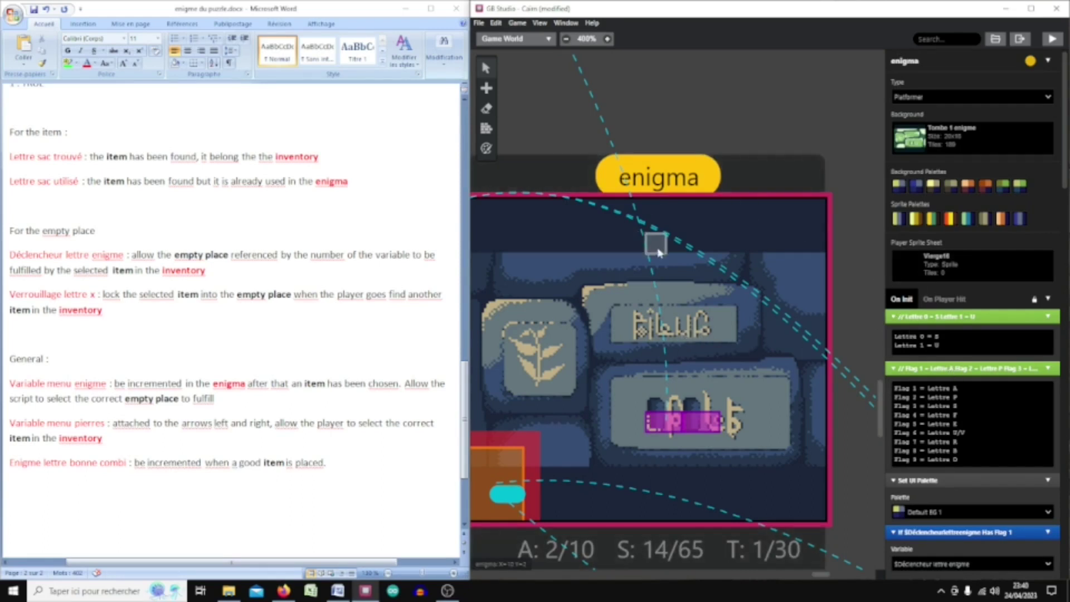
Expand the enigma init's $Lettresacutilisée Has Flag 1 check and its Clear Flags 1 step.
scroll(954, 432, "down", 3)
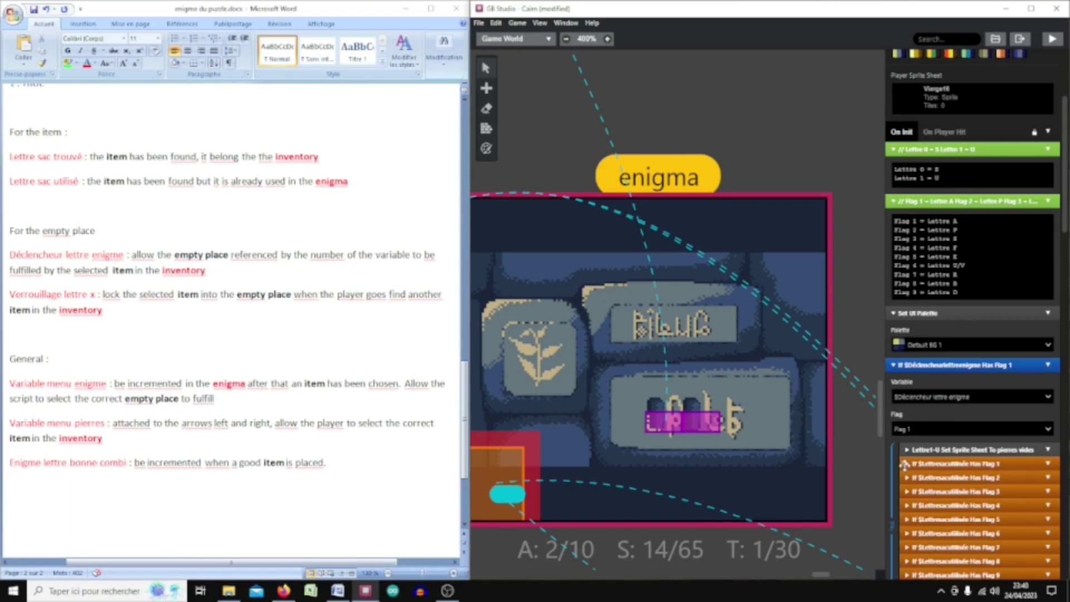
scroll(937, 452, "down", 2)
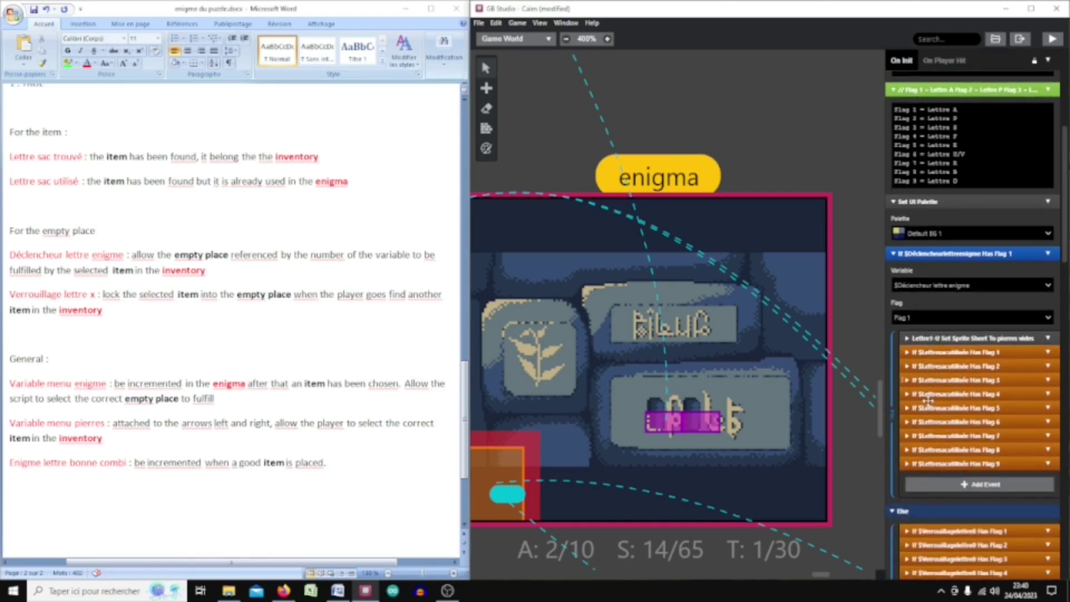
left_click(907, 352)
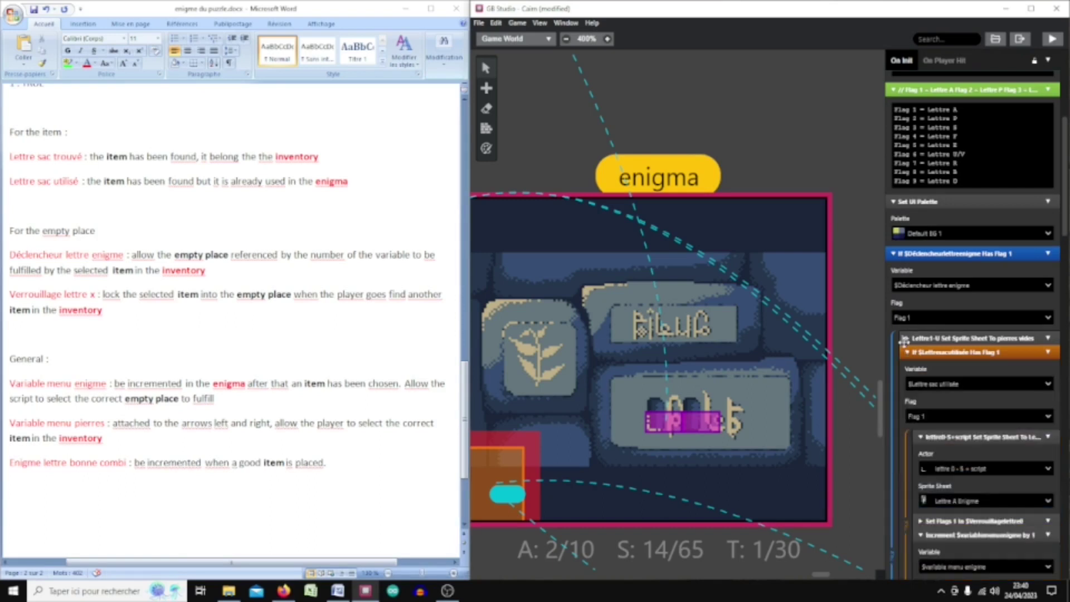
scroll(954, 395, "down", 1)
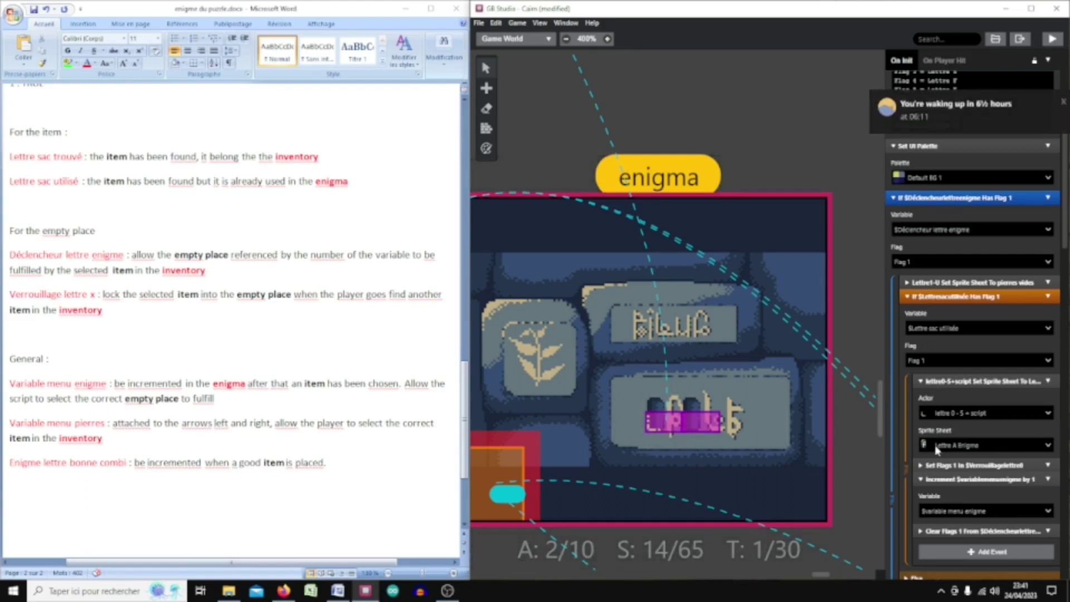
left_click(906, 296)
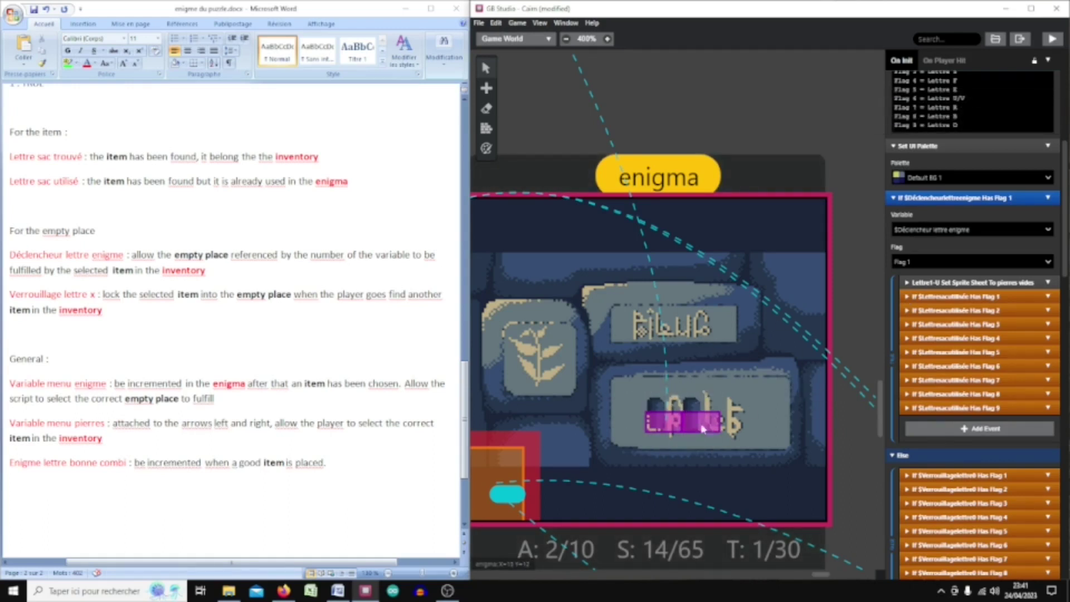
left_click(908, 296)
scroll(961, 428, "down", 2)
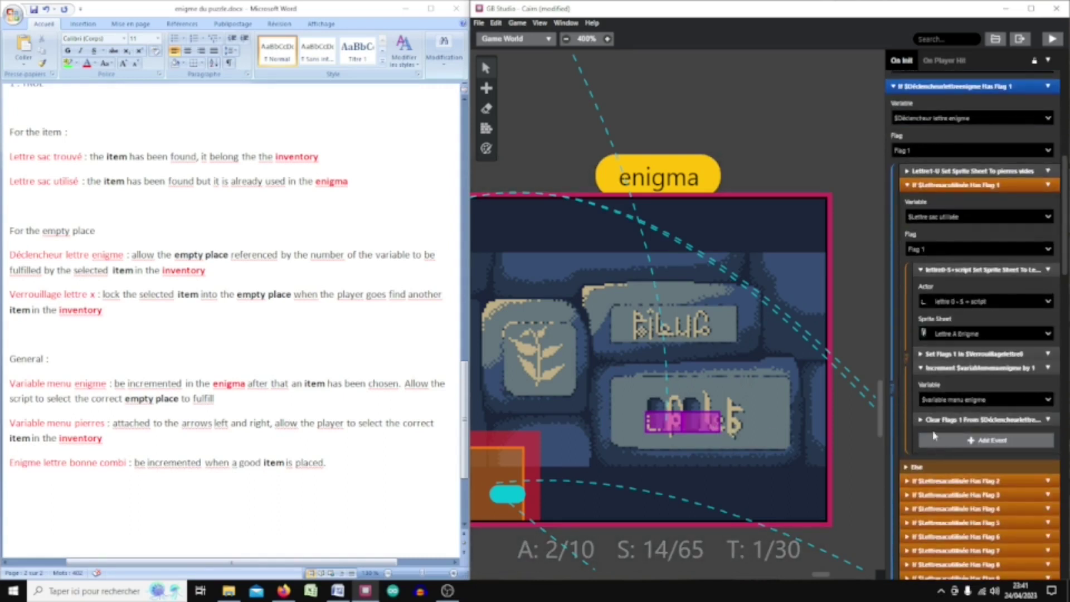
left_click(920, 419)
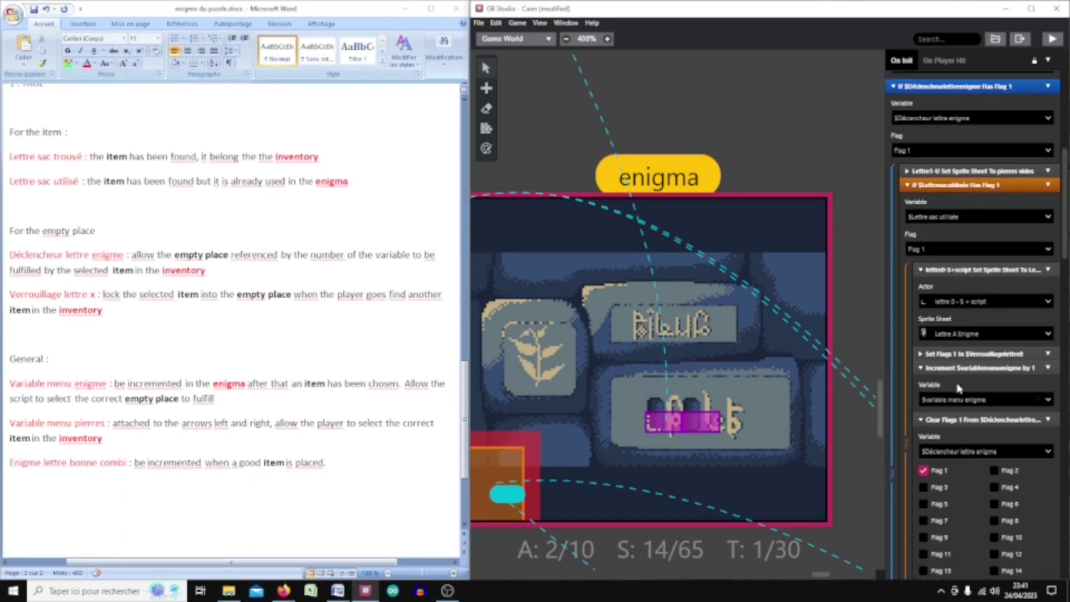
middle_click_drag(805, 121, 770, 469)
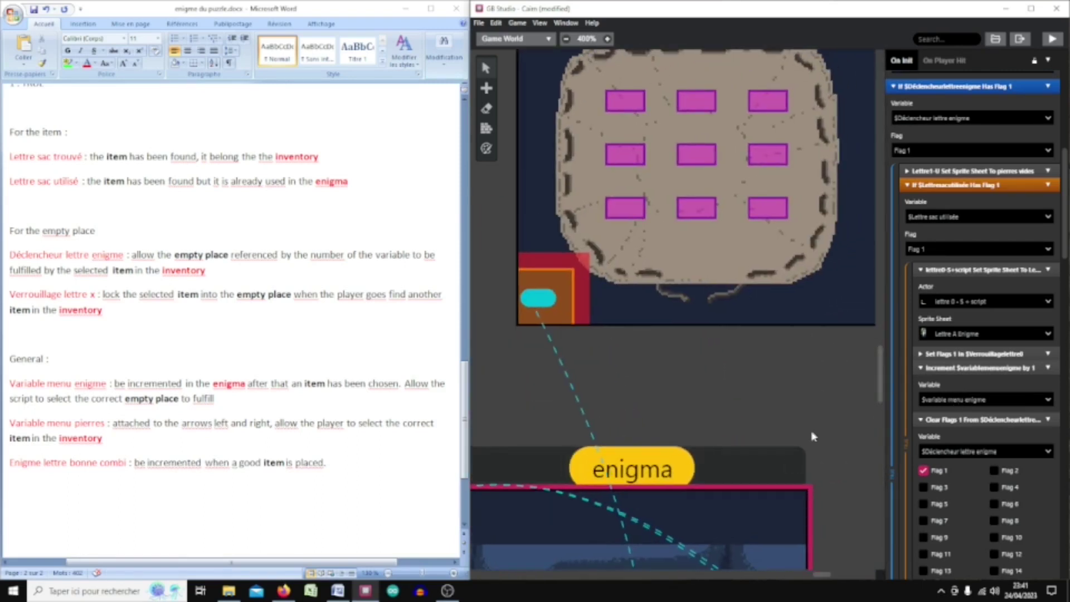
Review the top-left slot actor's menu enigme == 1 block with Add Flags 2, then reselect the enigma scene.
left_click(627, 107)
scroll(953, 430, "down", 5)
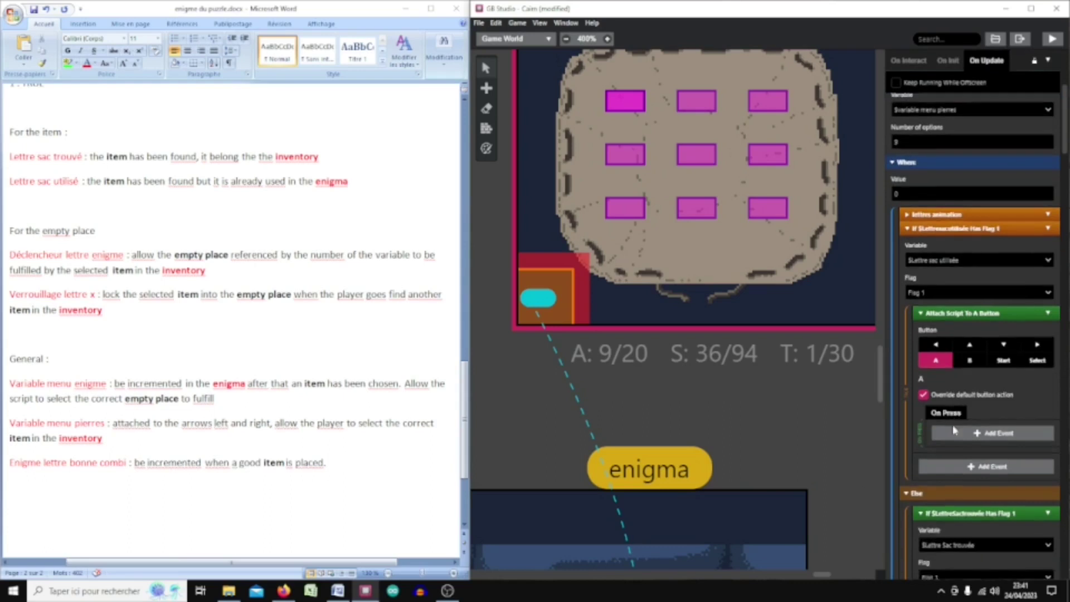
scroll(953, 429, "down", 2)
left_click(947, 419)
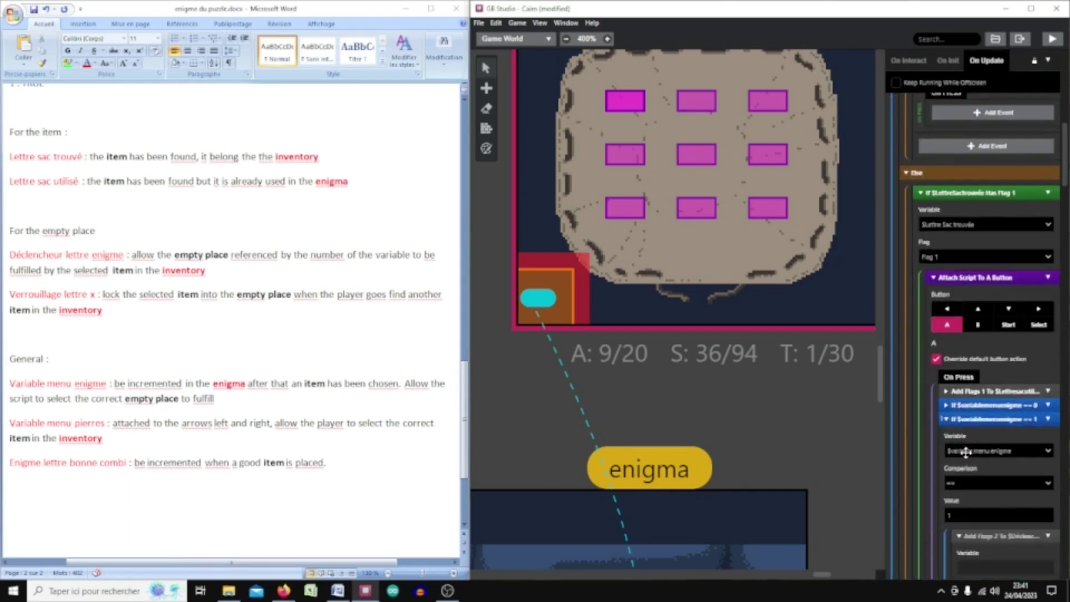
scroll(946, 419, "down", 1)
scroll(979, 422, "down", 3)
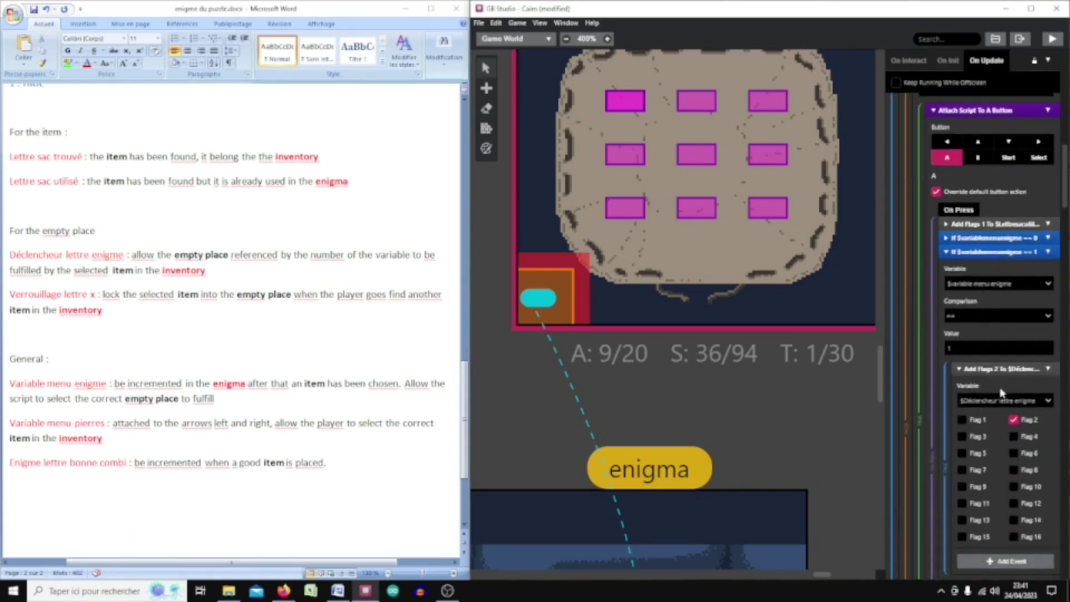
scroll(843, 483, "down", 5)
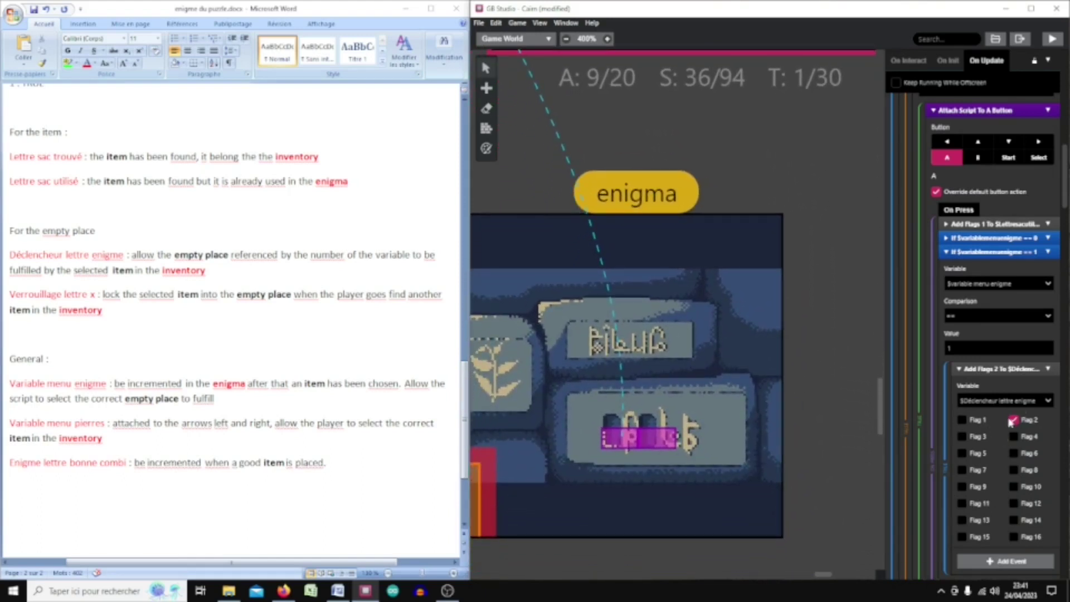
left_click(763, 251)
scroll(969, 468, "down", 4)
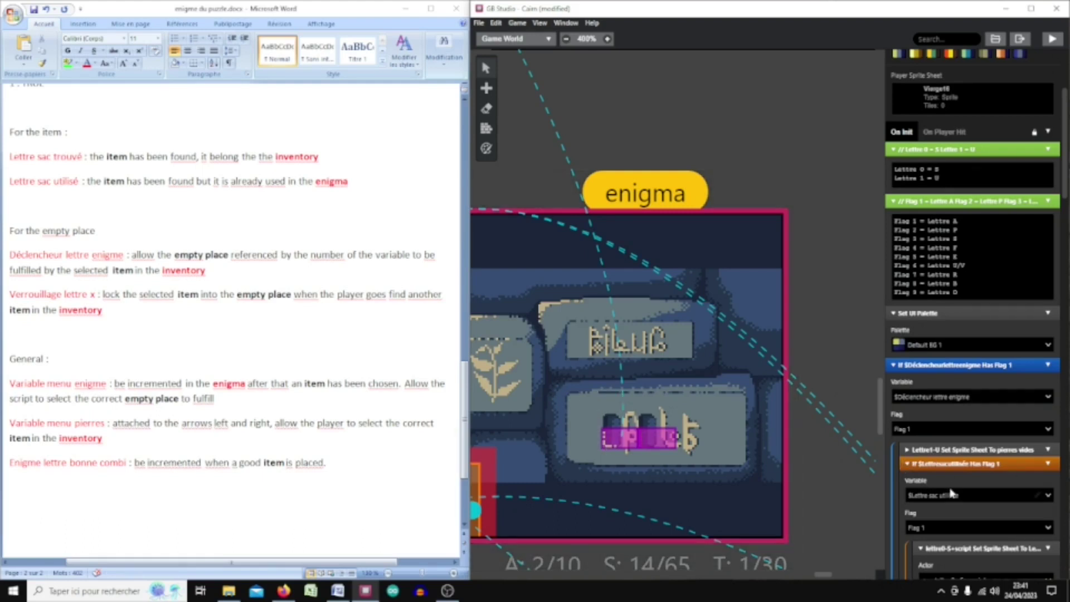
Expand the $Verrouillagelettre0 Set Flags 1 step and collapse the used-rune Flag 1 condition.
scroll(951, 493, "down", 4)
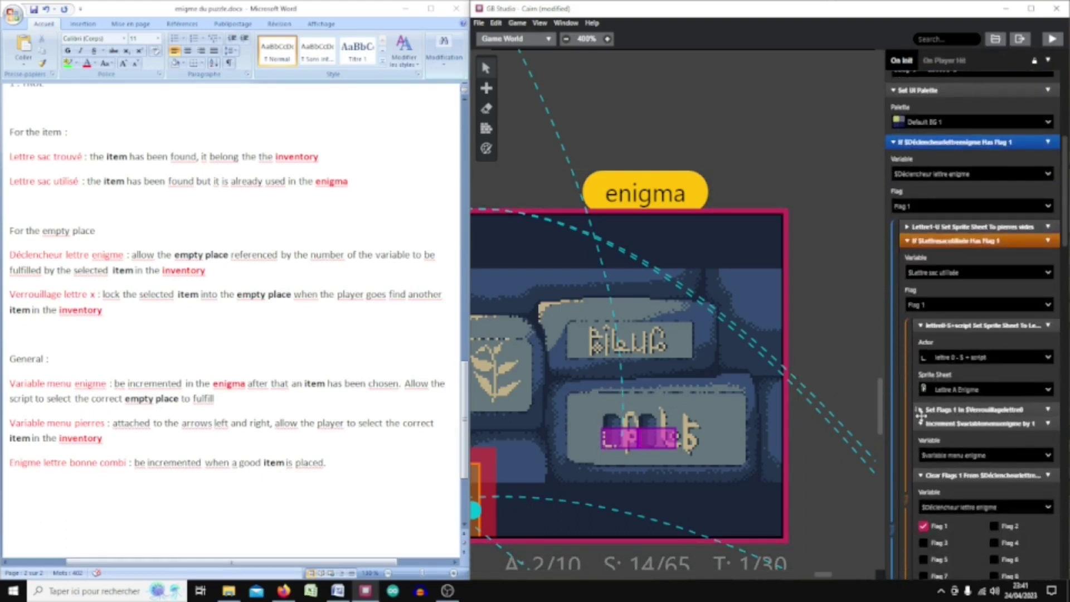
left_click(918, 409)
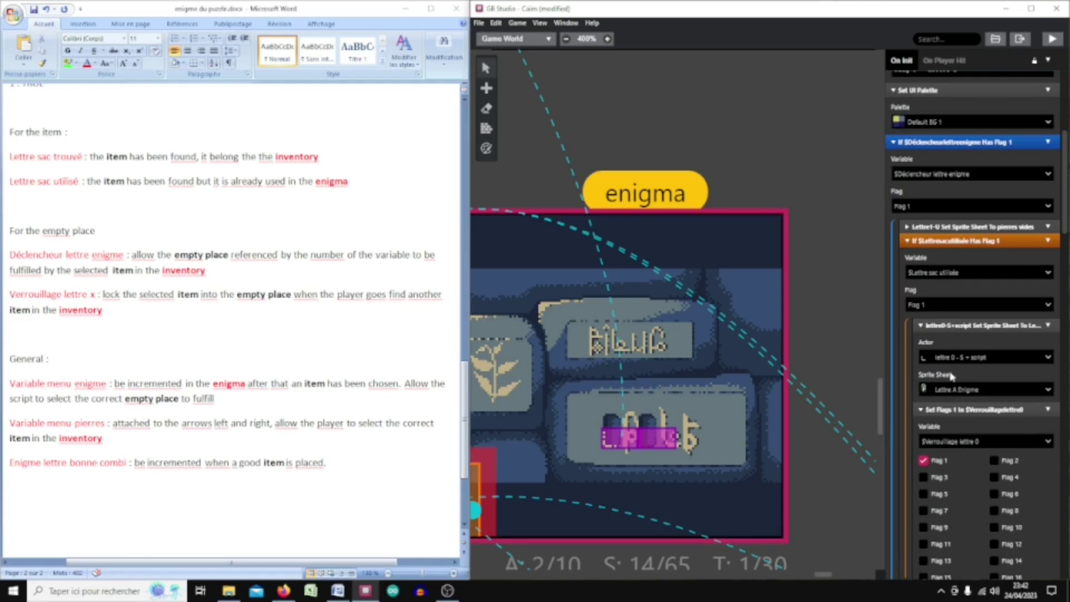
left_click(907, 240)
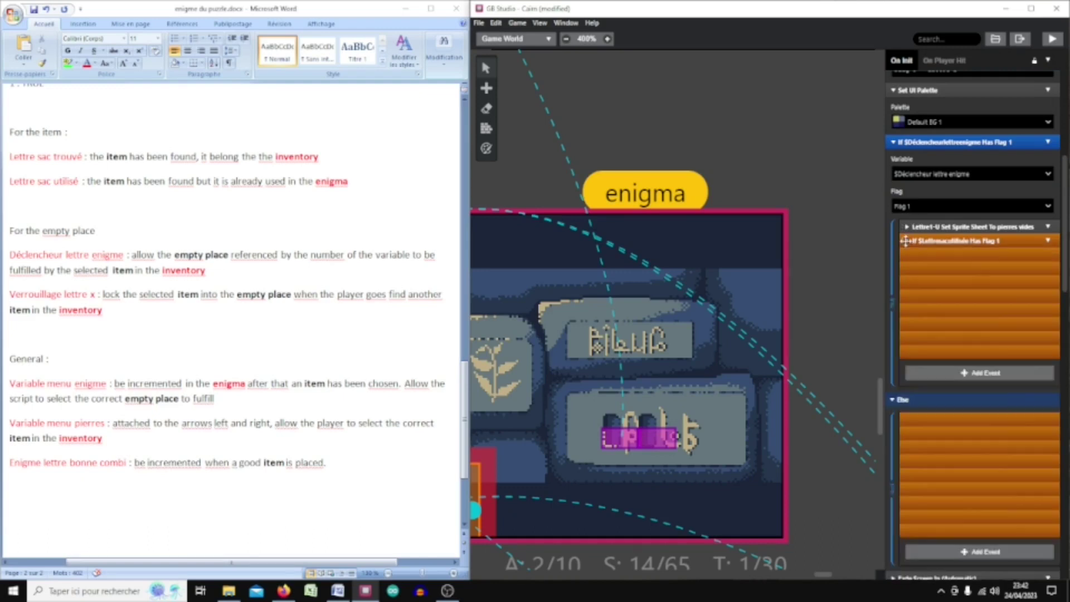
Expand the Else branch's Verrouillagelettre0 Has Flag 1 check, which sets the slot sprite to Lettre A Enigme.
left_click(907, 419)
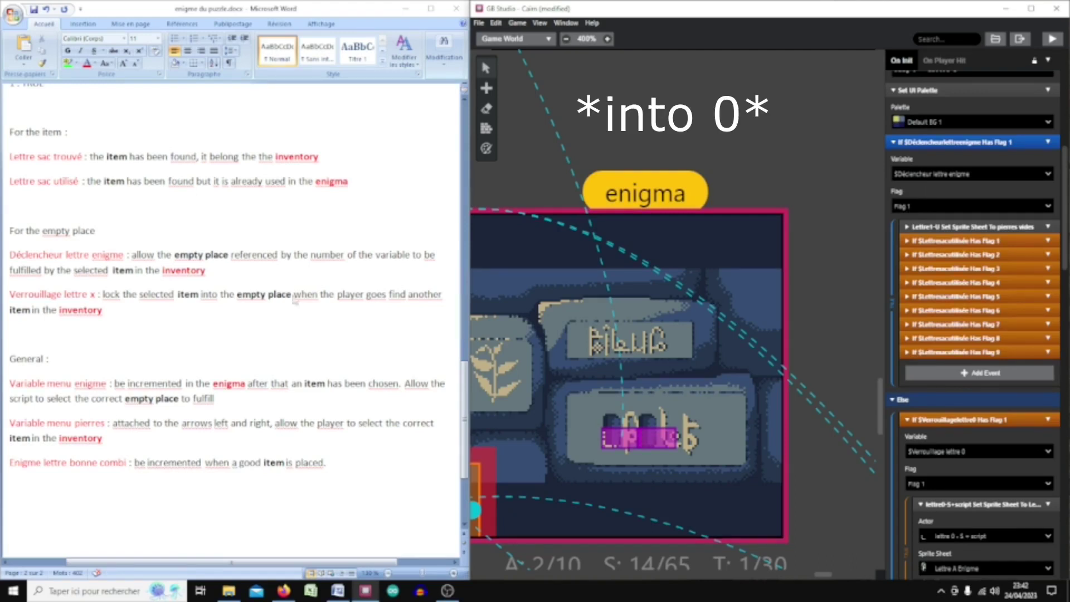
left_click_drag(465, 384, 465, 350)
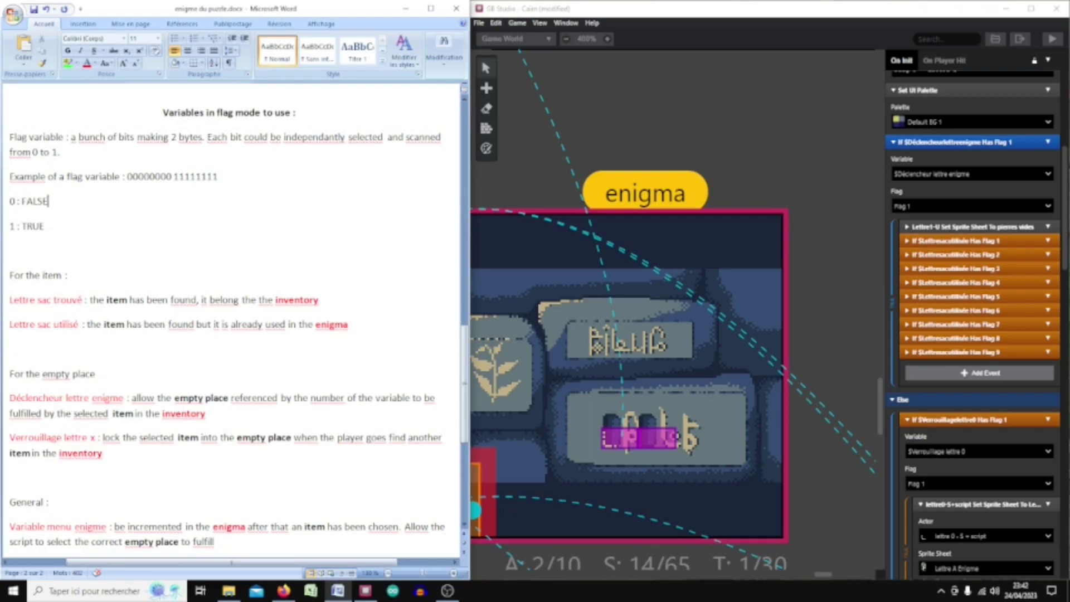
scroll(234, 318, "down", 3)
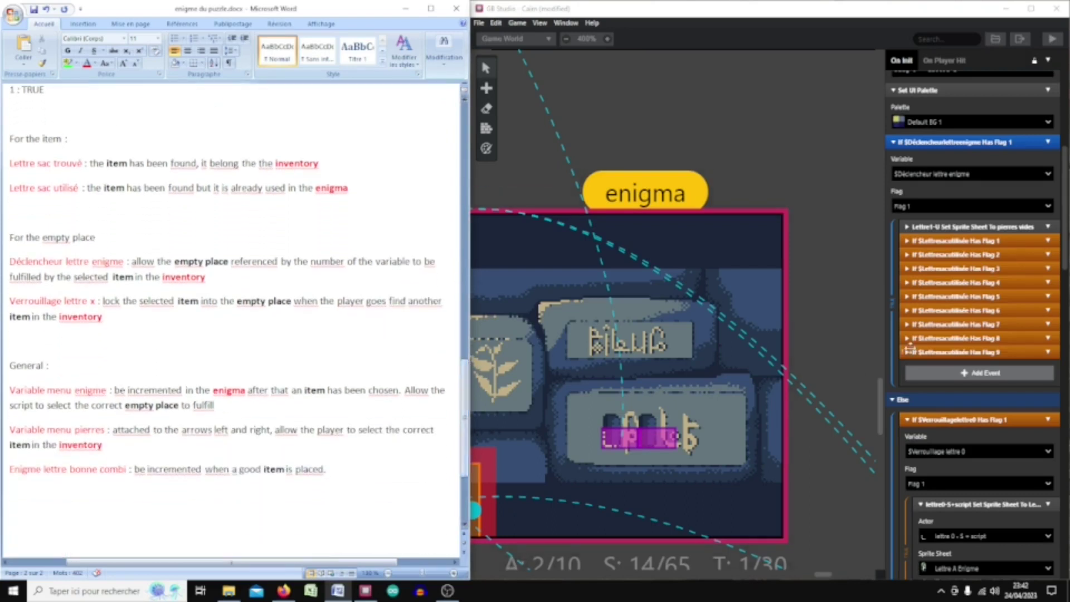
scroll(908, 357, "down", 2)
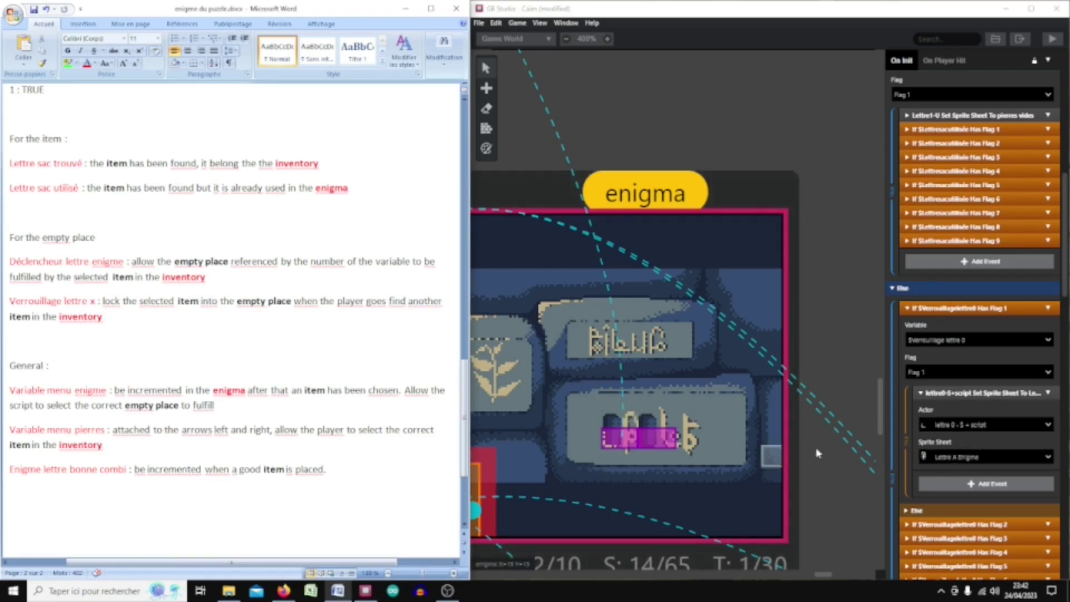
Collapse the Verrouillagelettre0 Has Flag 1 check in the enigma script.
left_click(907, 309)
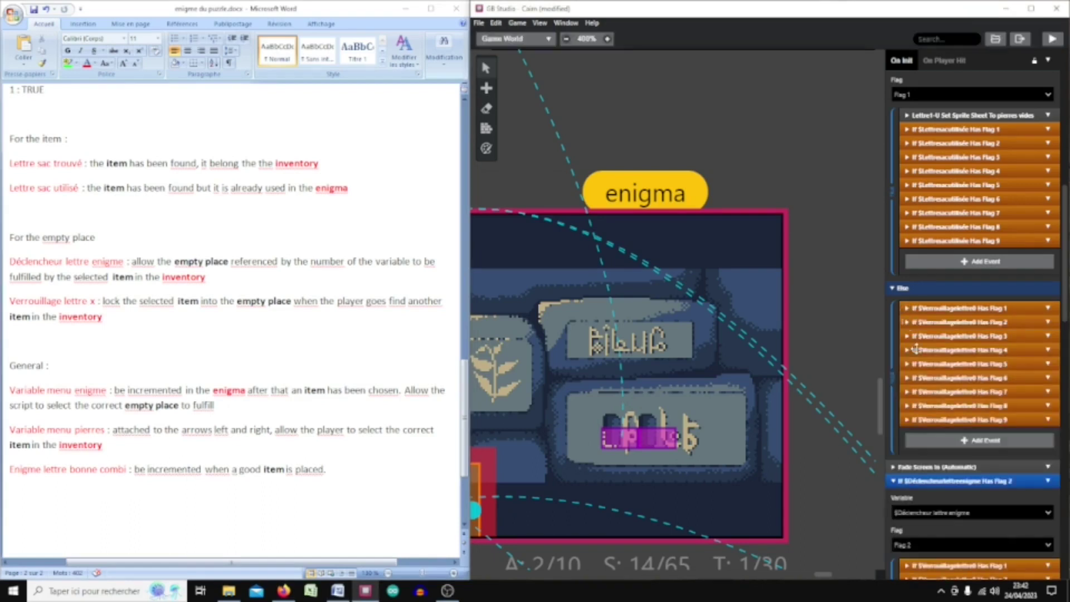
scroll(932, 374, "down", 15)
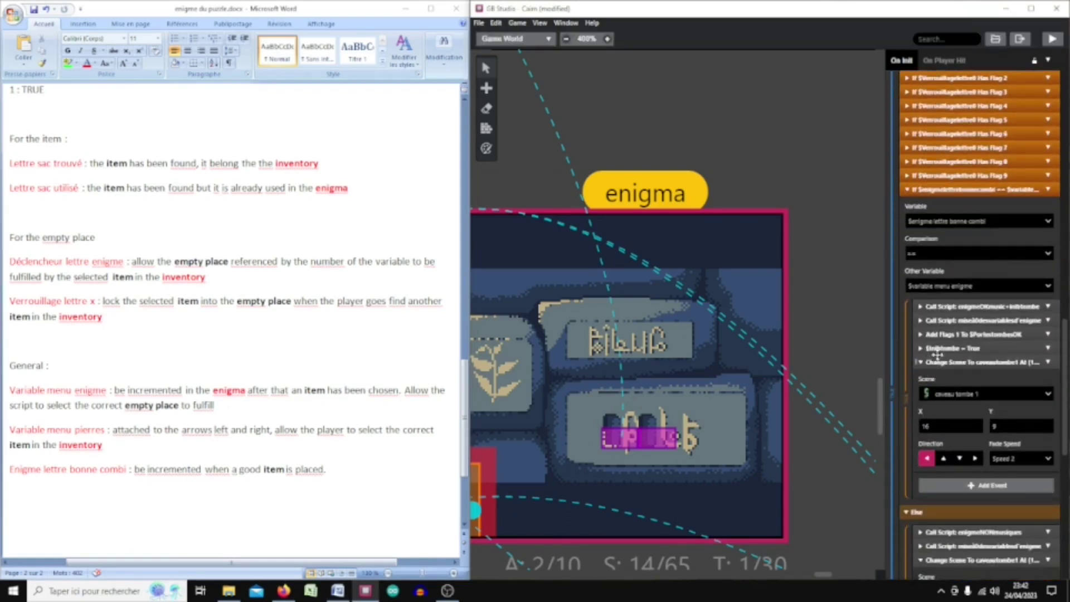
scroll(963, 163, "up", 1)
scroll(964, 163, "up", 4)
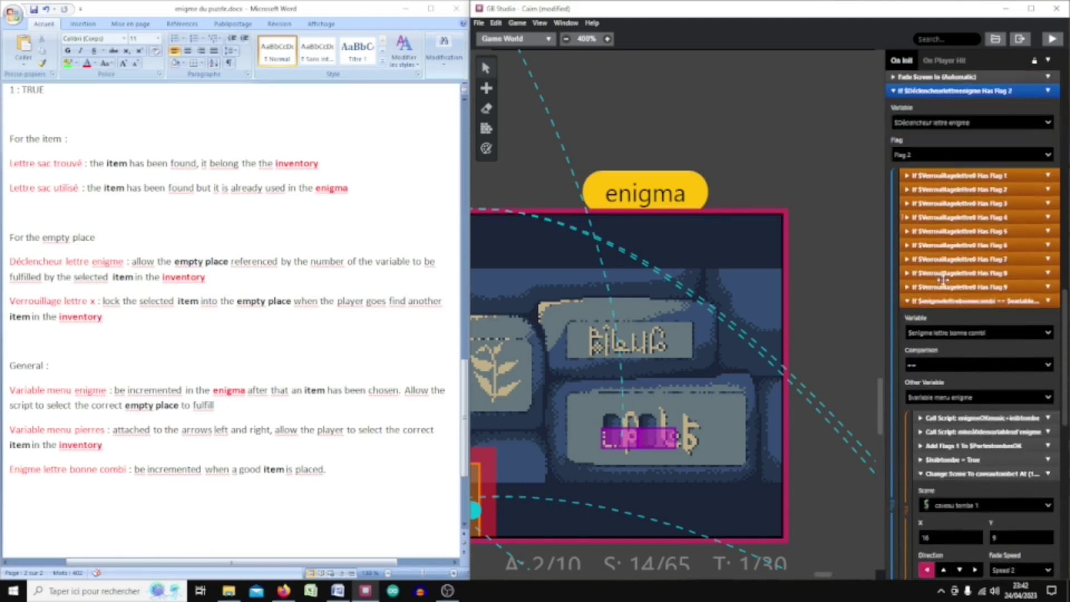
Inspect the Has Flag 6 check and its Increment $enigmelettrebonnecombi step, then show caveau tombe 1.
left_click(906, 246)
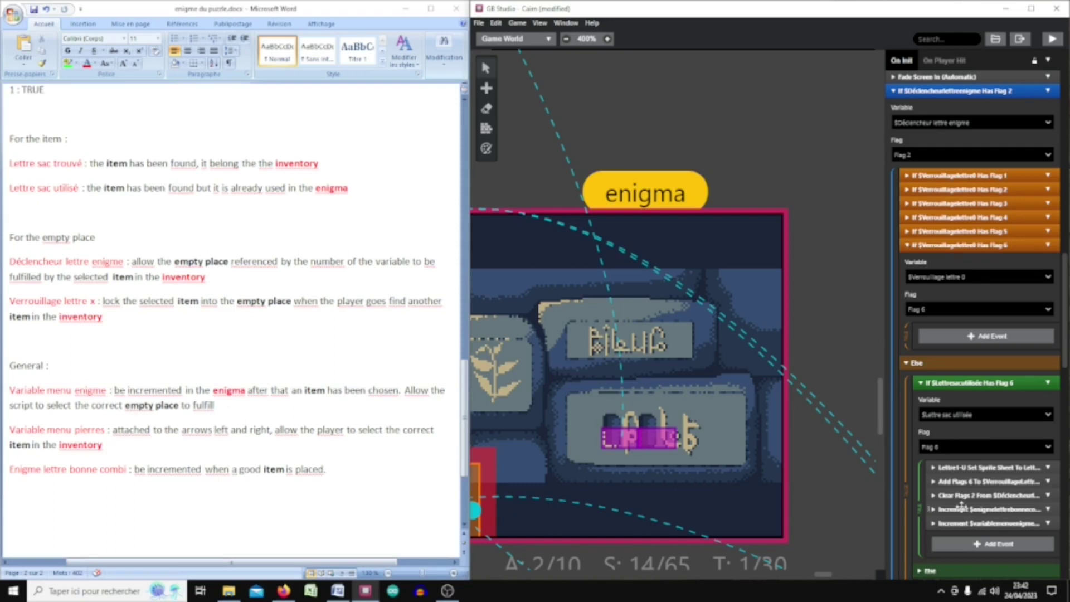
left_click(932, 509)
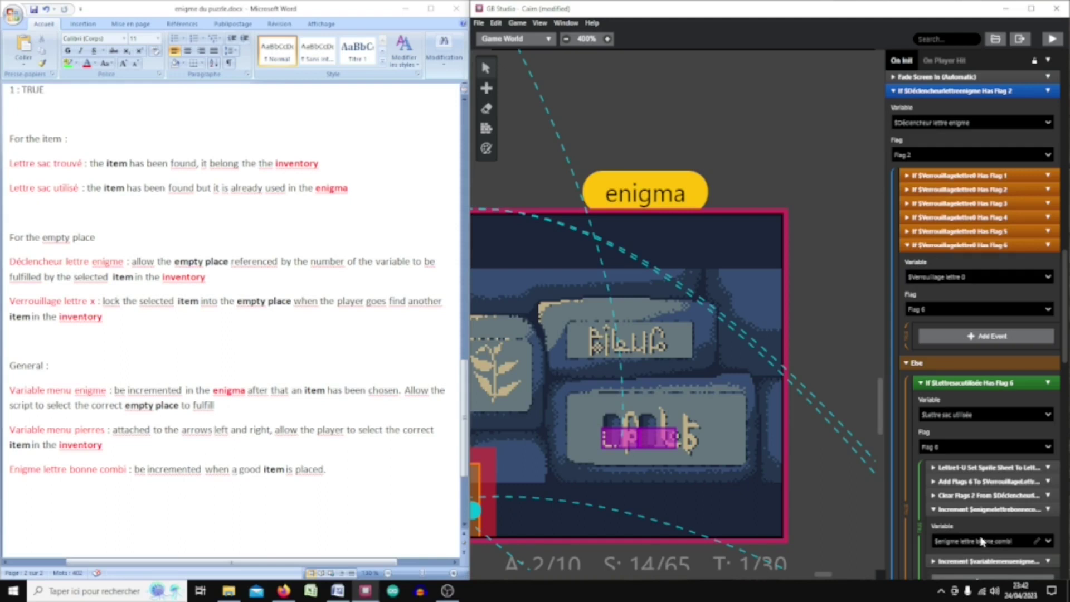
left_click(933, 509)
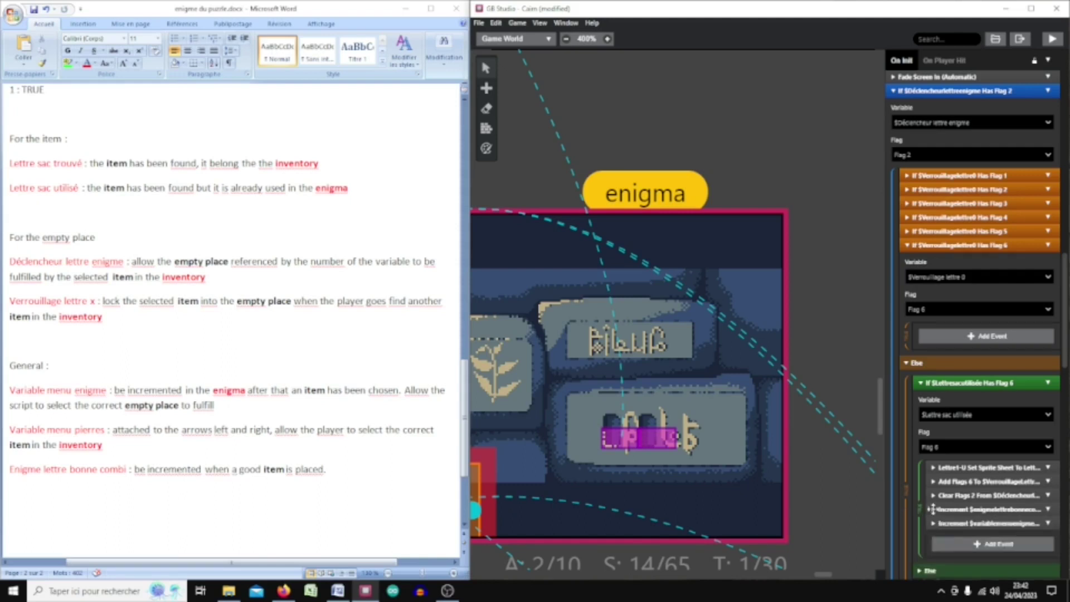
left_click(907, 245)
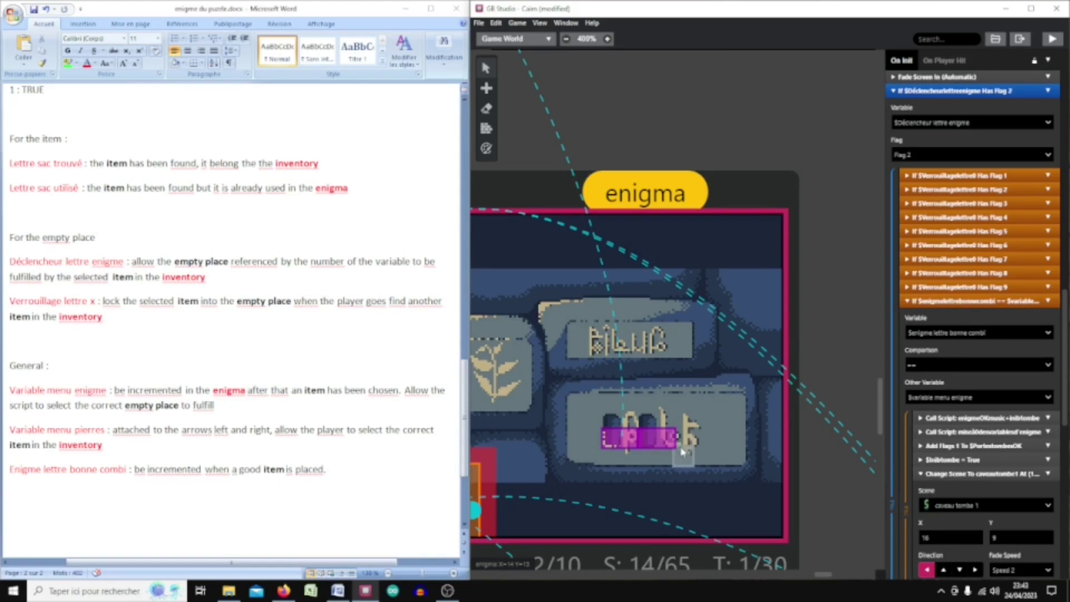
scroll(973, 334, "down", 8)
scroll(743, 236, "down", 6)
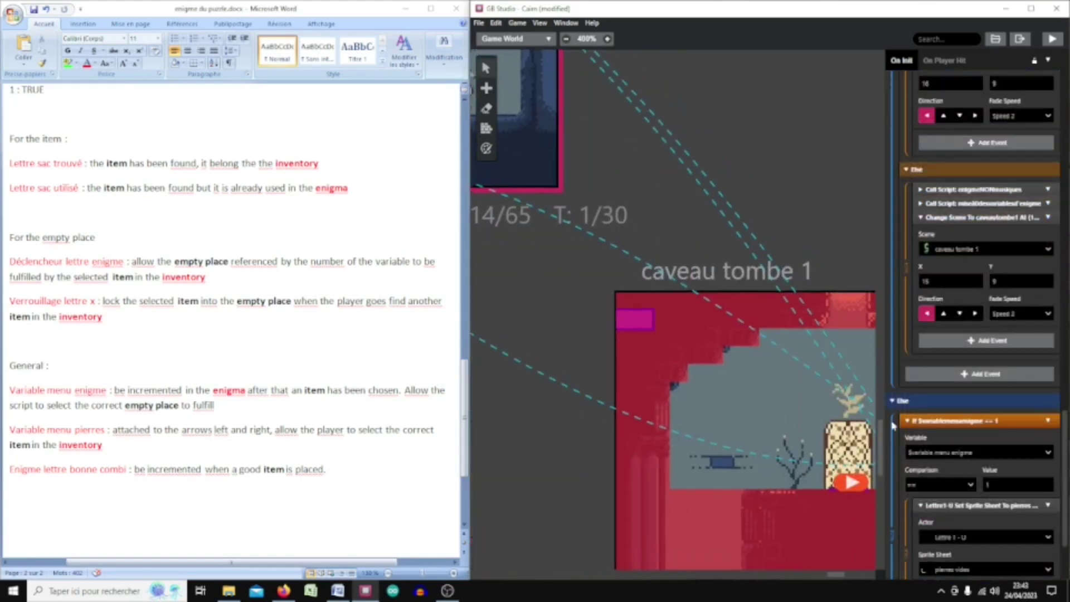
Pan the world canvas back to the scene with the nine magenta rune slots.
scroll(707, 399, "right", 5)
scroll(706, 400, "down", 2)
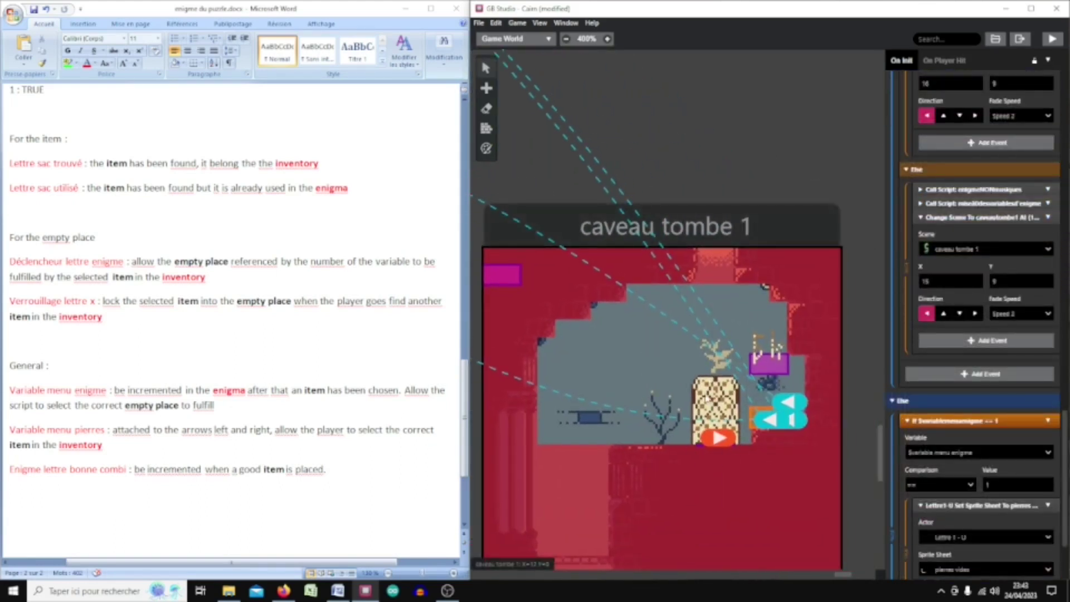
scroll(652, 105, "left", 5)
scroll(686, 139, "up", 7)
middle_click_drag(724, 173, 518, 344)
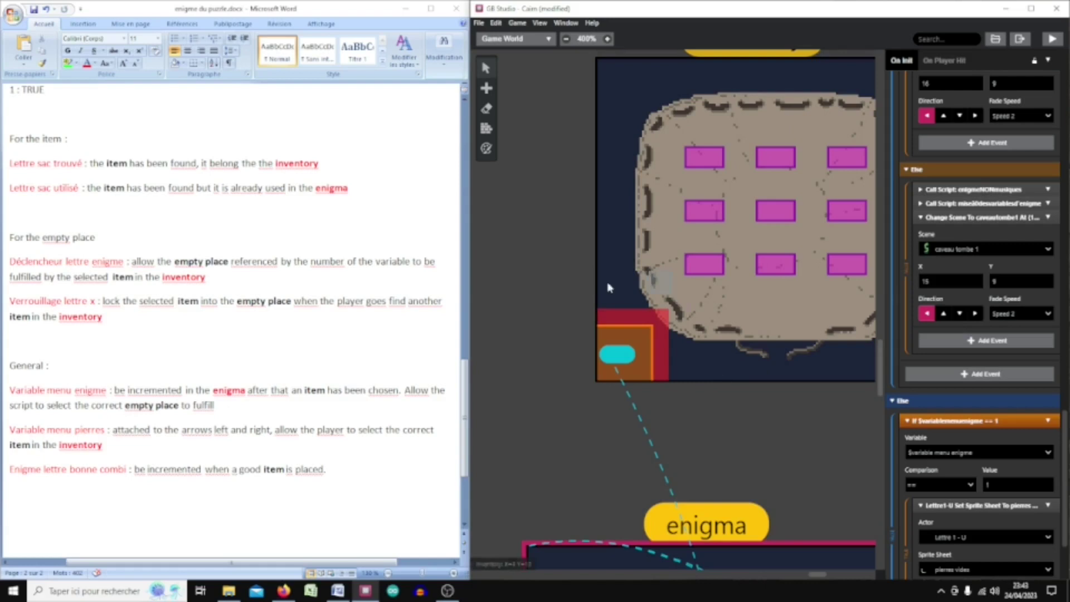